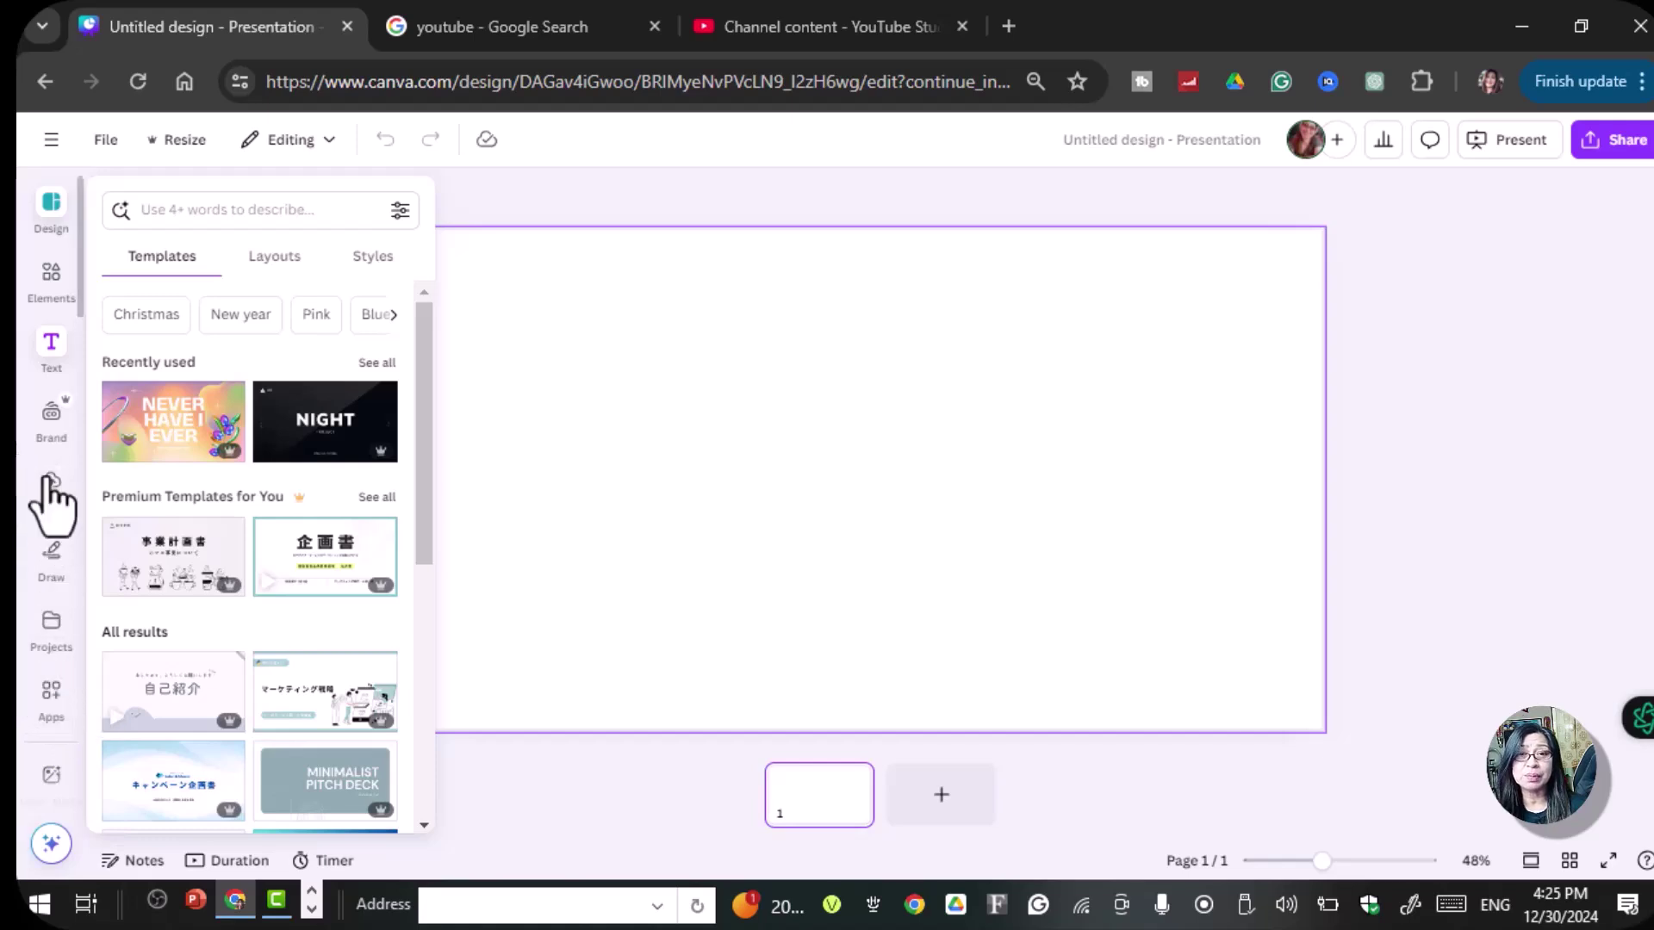
pyautogui.click(51, 556)
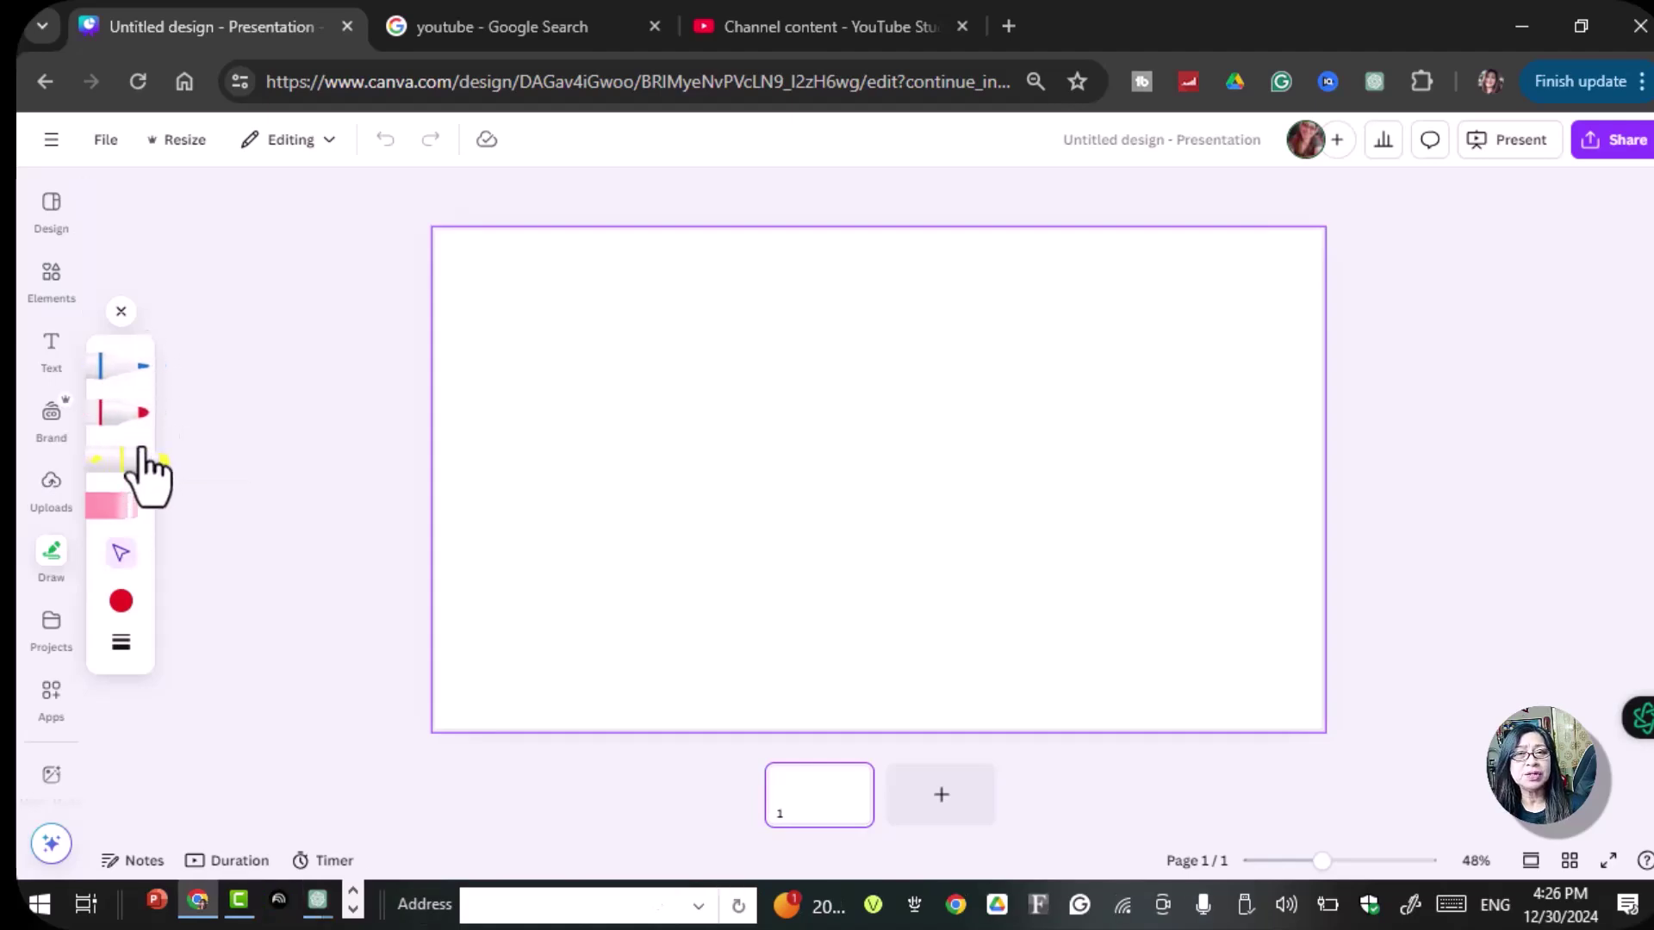
pyautogui.click(117, 371)
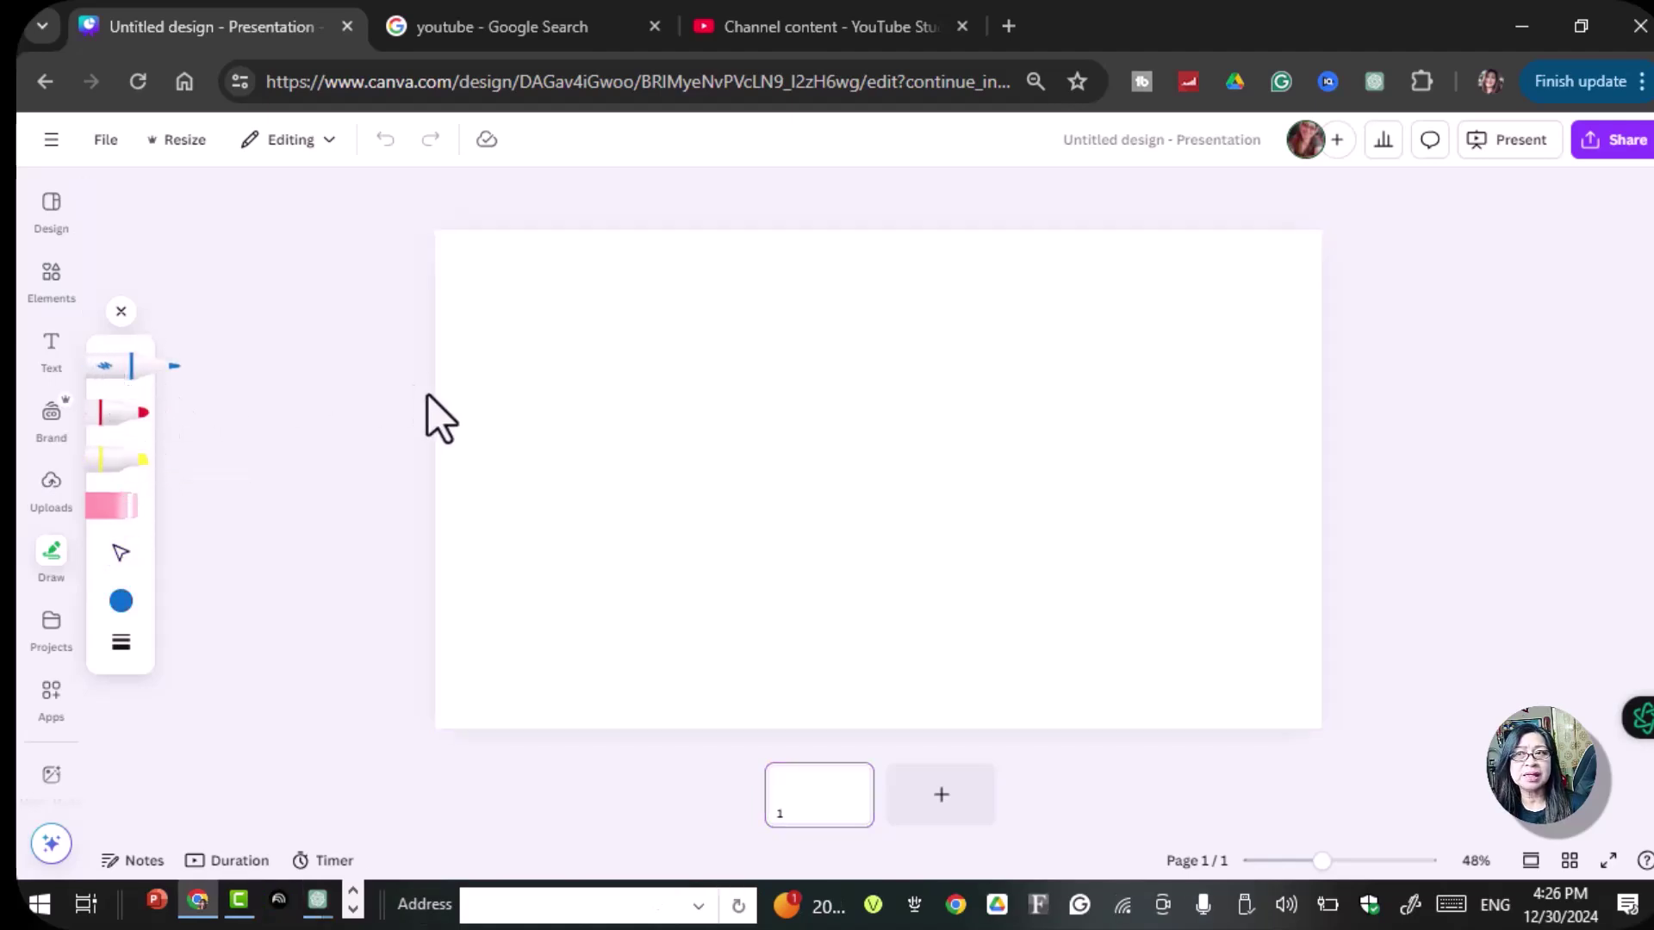
pyautogui.moveTo(501, 446)
pyautogui.mouseDown()
pyautogui.moveTo(639, 328)
pyautogui.moveTo(611, 352)
pyautogui.mouseUp()
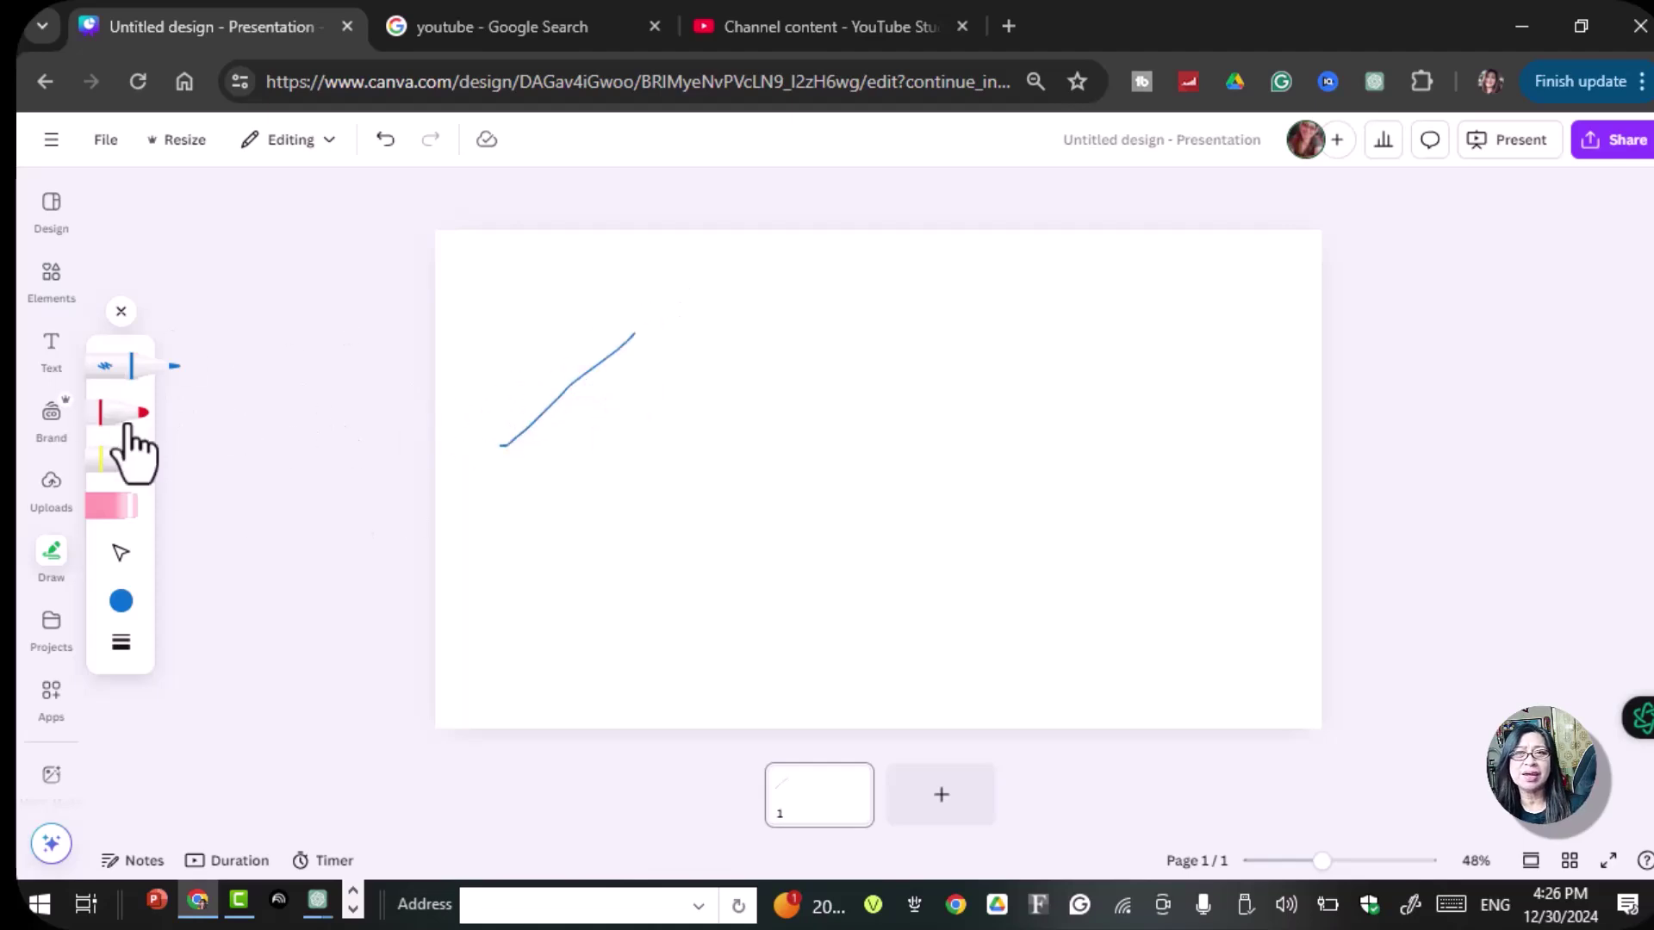
pyautogui.click(128, 417)
pyautogui.moveTo(549, 515); pyautogui.dragTo(661, 428)
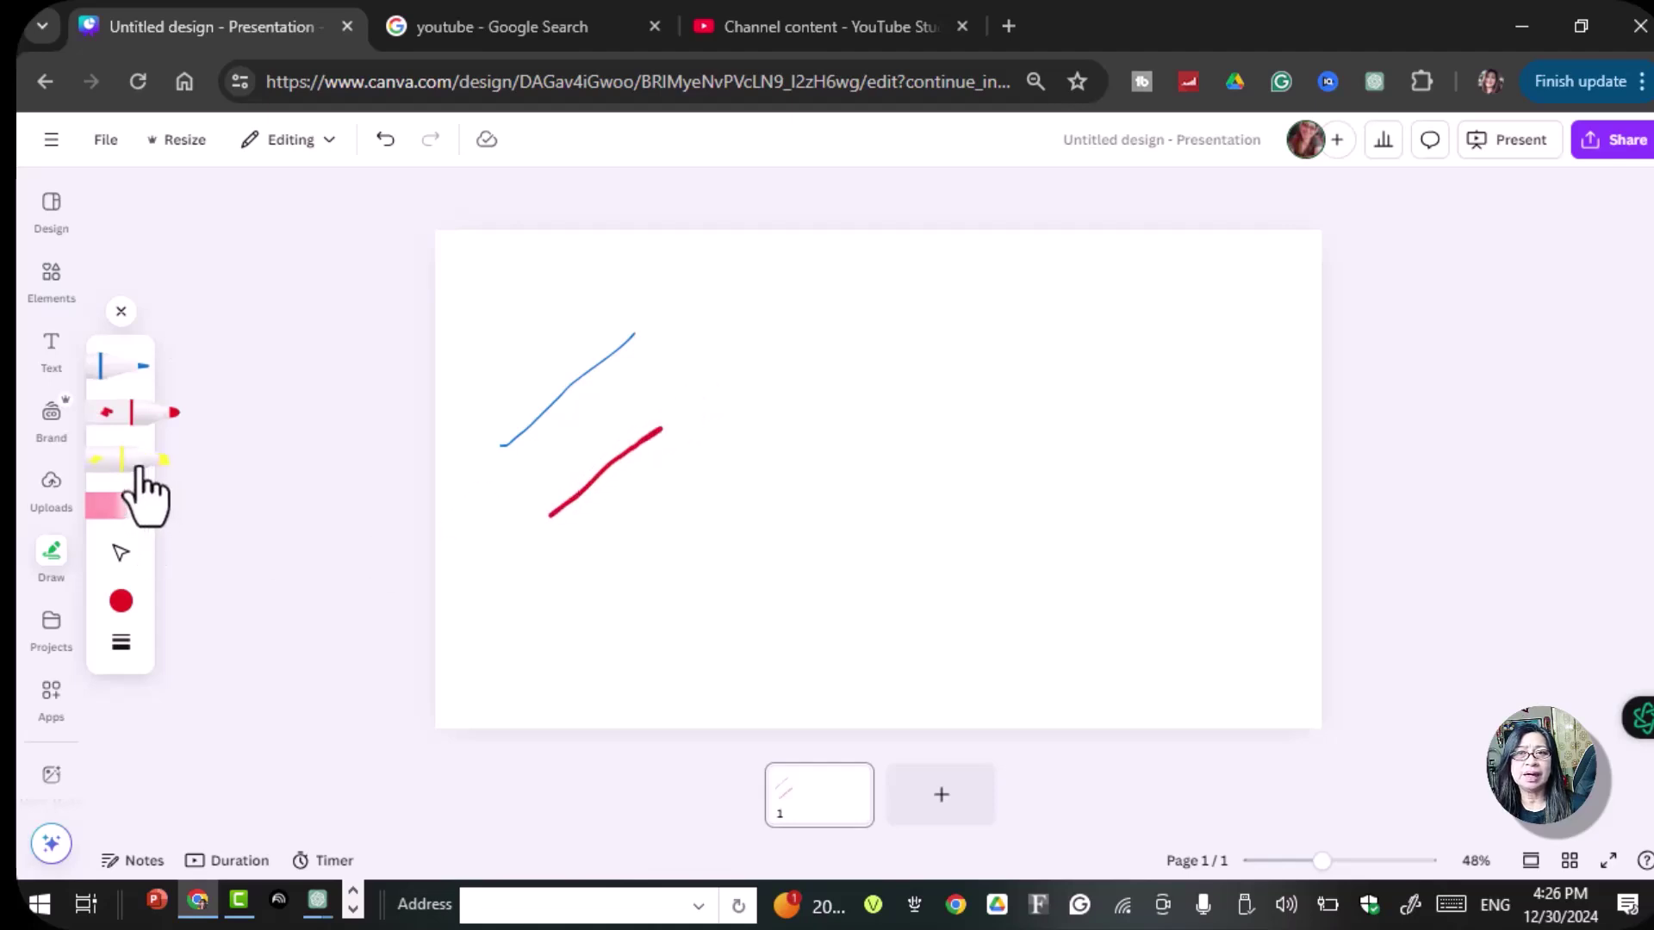
pyautogui.click(136, 465)
pyautogui.moveTo(522, 312); pyautogui.dragTo(659, 275)
pyautogui.click(129, 508)
pyautogui.moveTo(572, 277); pyautogui.dragTo(597, 277)
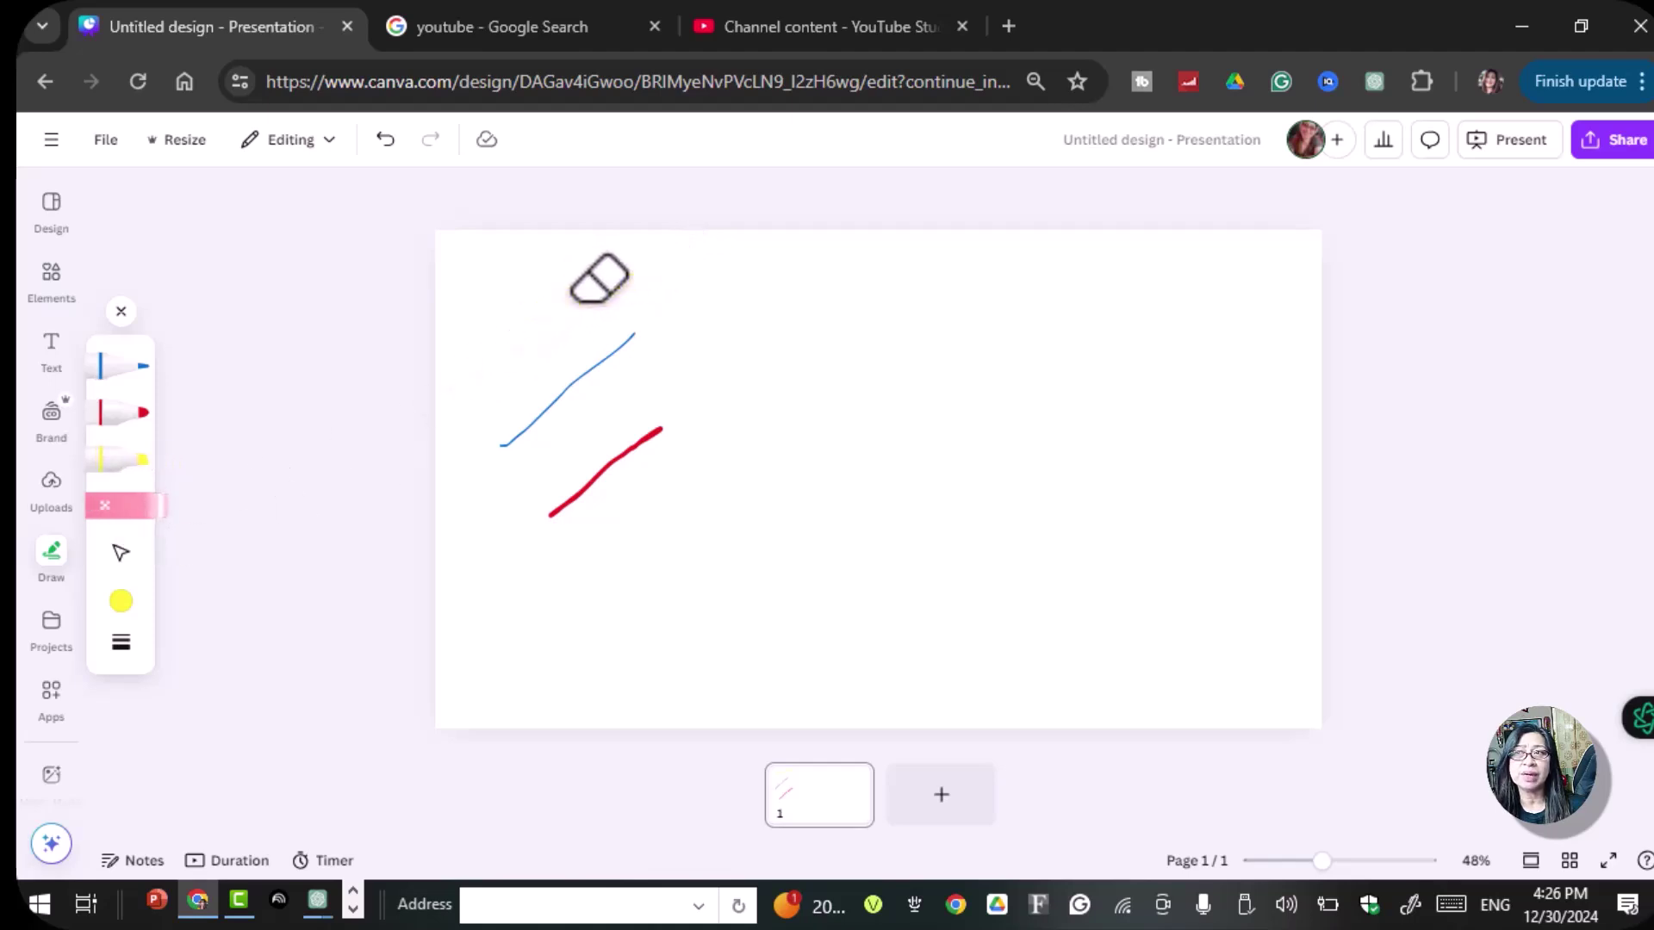
pyautogui.click(638, 339)
pyautogui.click(677, 417)
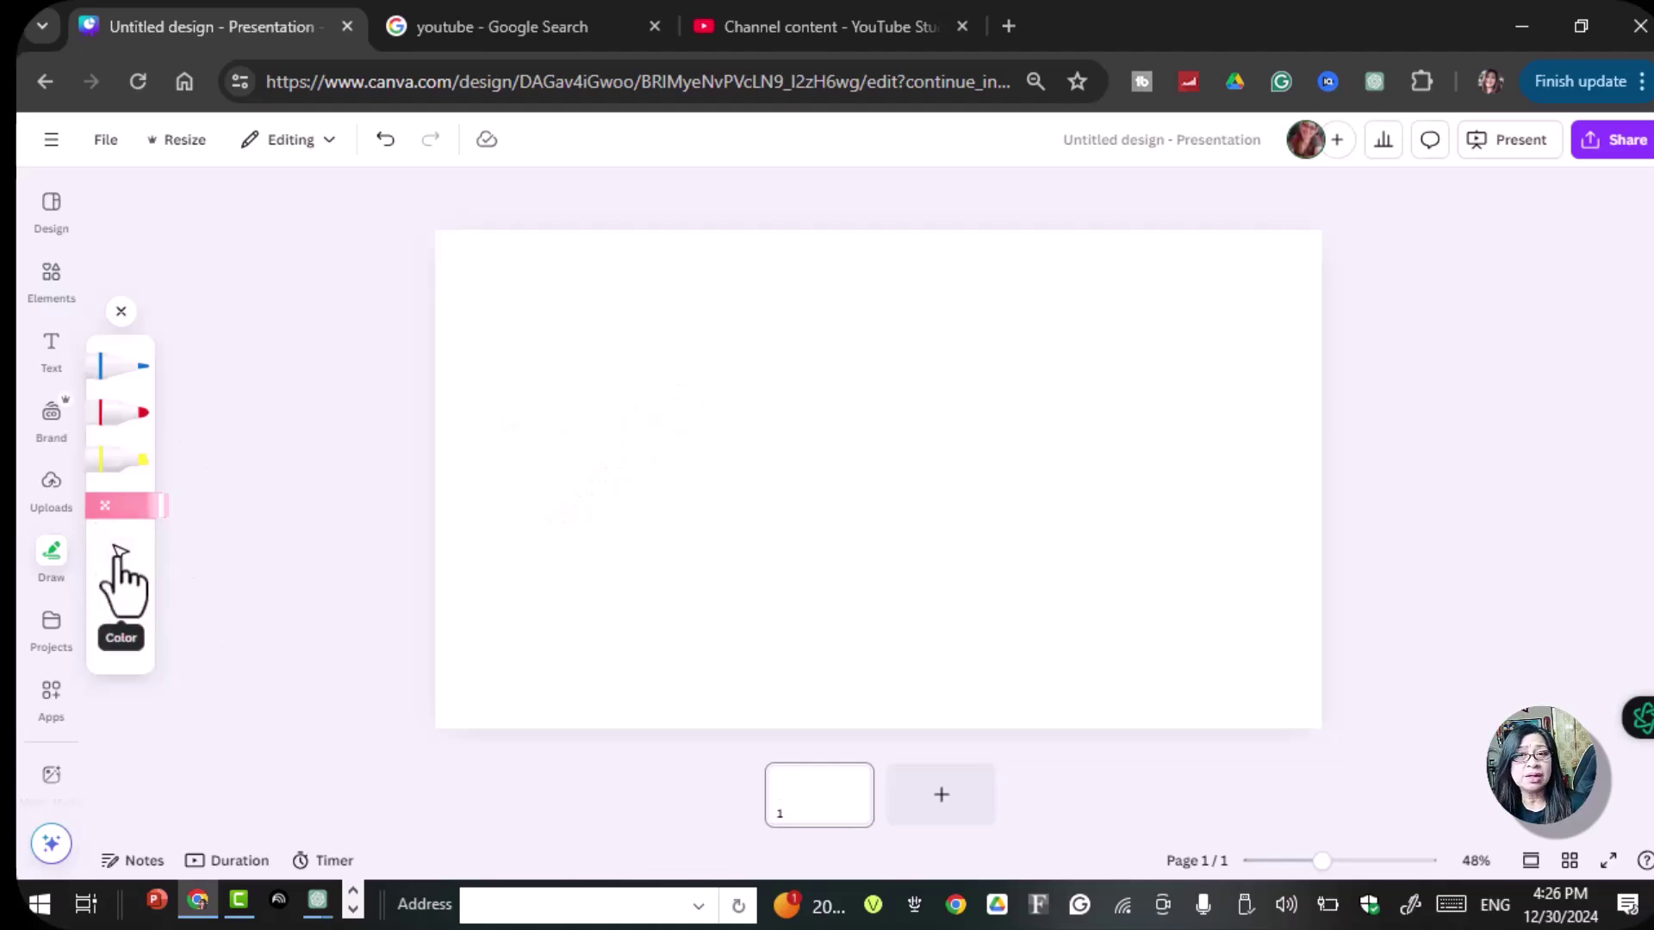
# - Try a heavier stroke weight, then switch the marker's colour from red to green
pyautogui.click(121, 645)
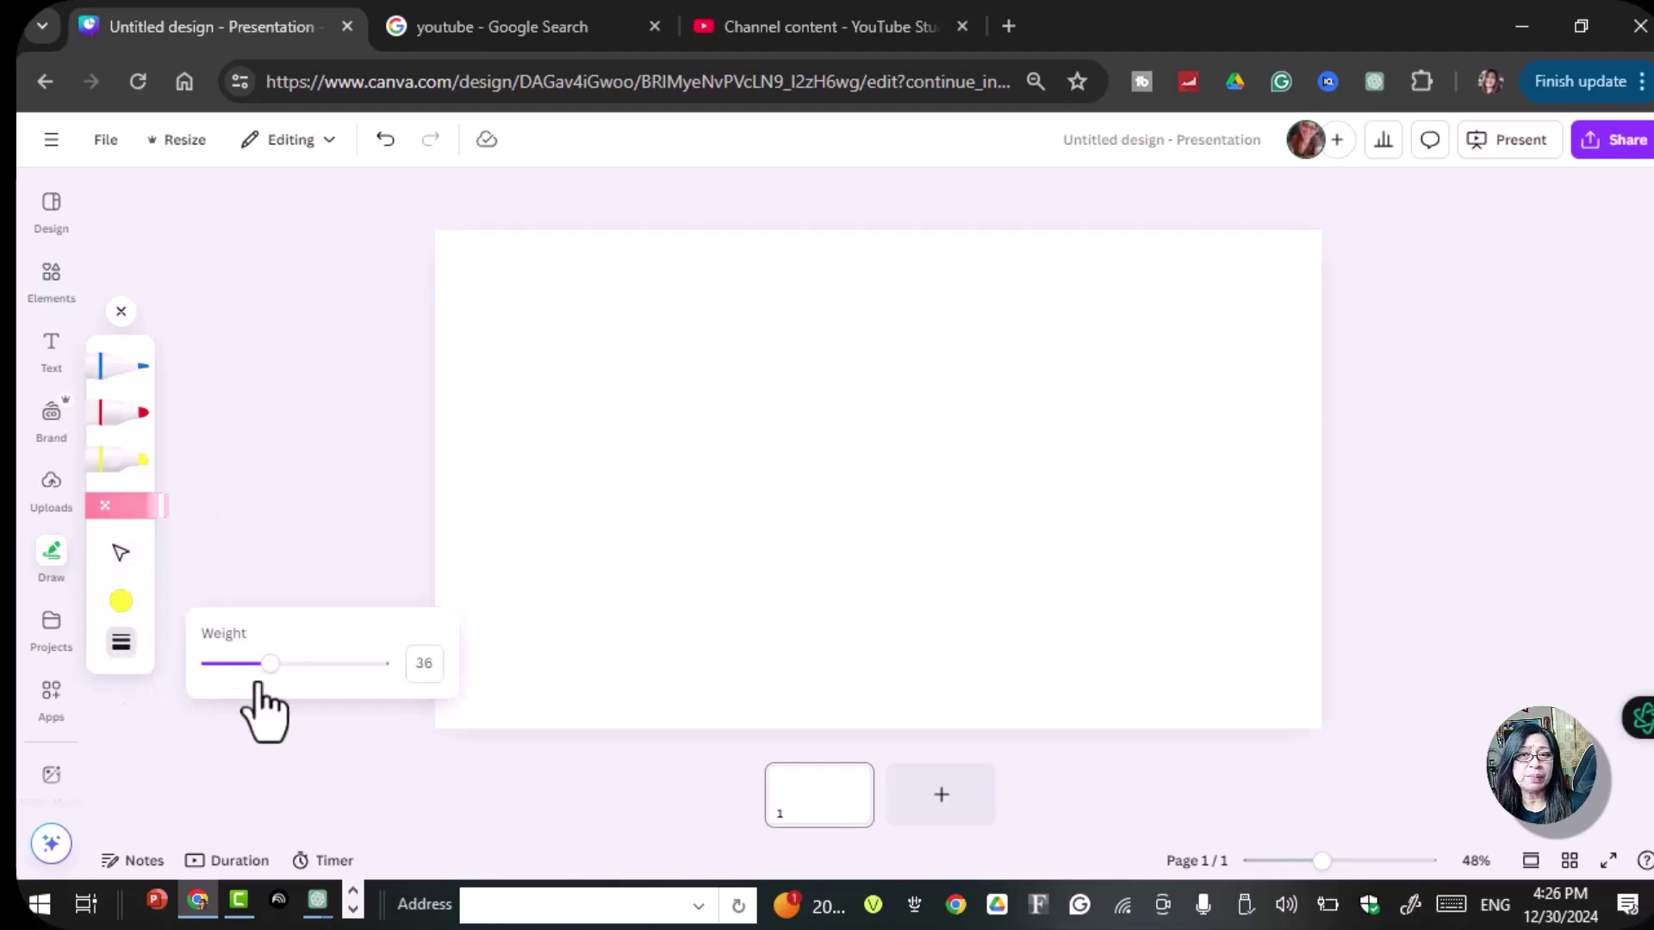
pyautogui.moveTo(269, 664)
pyautogui.mouseDown()
pyautogui.moveTo(351, 664)
pyautogui.moveTo(295, 664)
pyautogui.mouseUp()
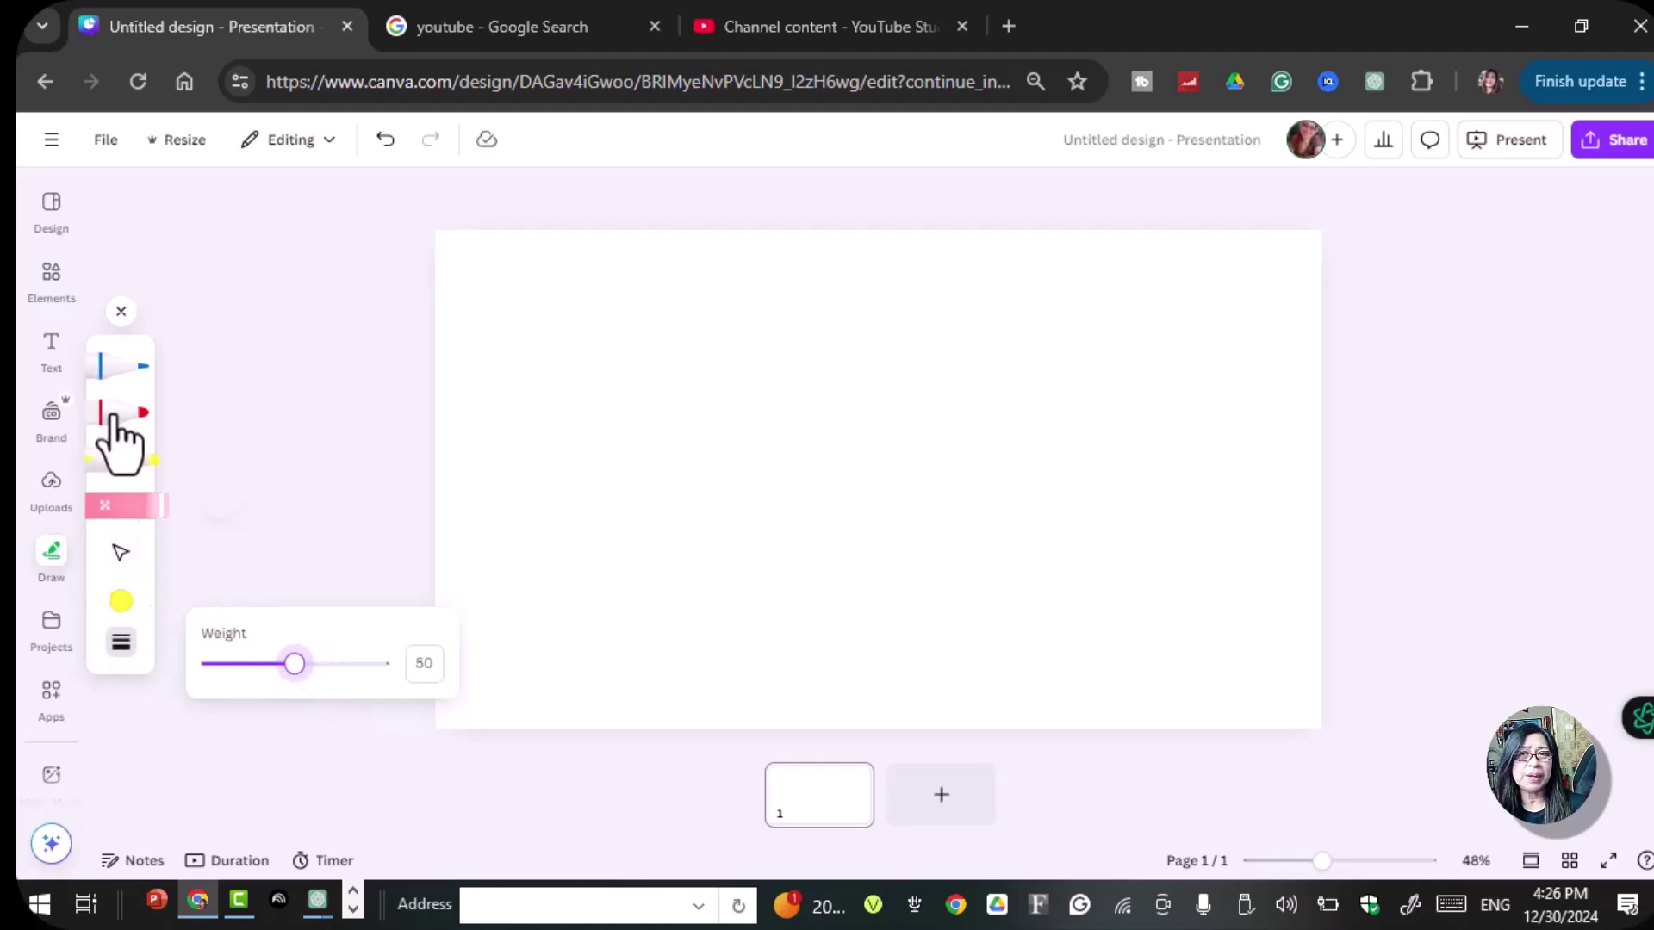
pyautogui.click(130, 369)
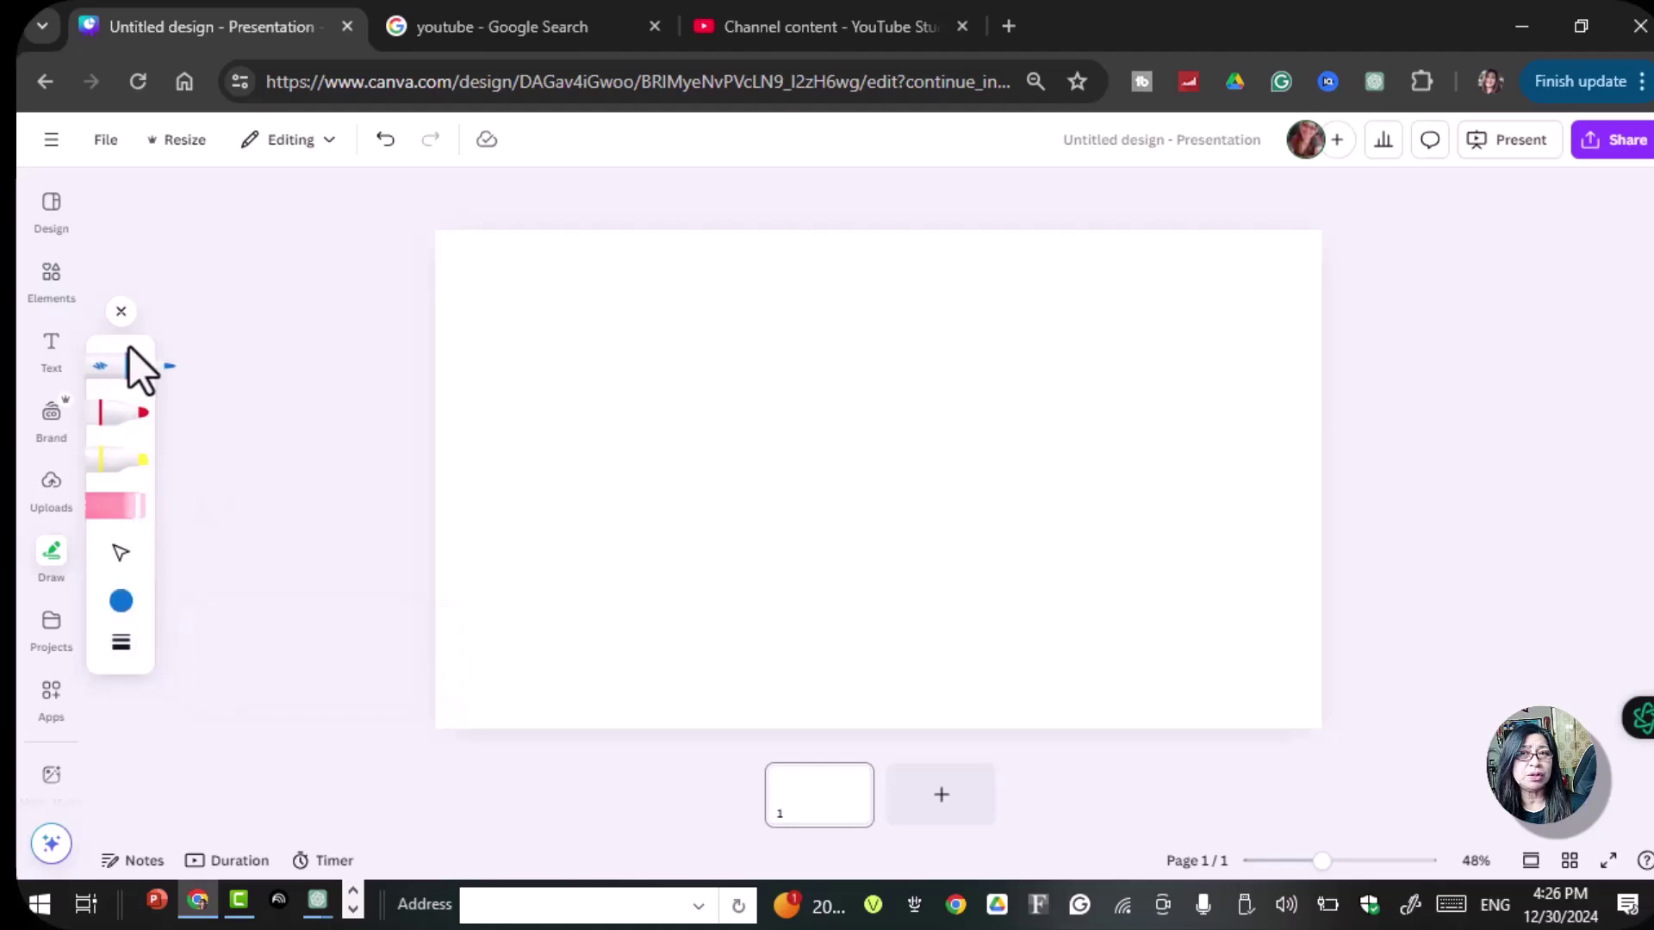
pyautogui.click(121, 603)
pyautogui.scroll(-5, 385, 669)
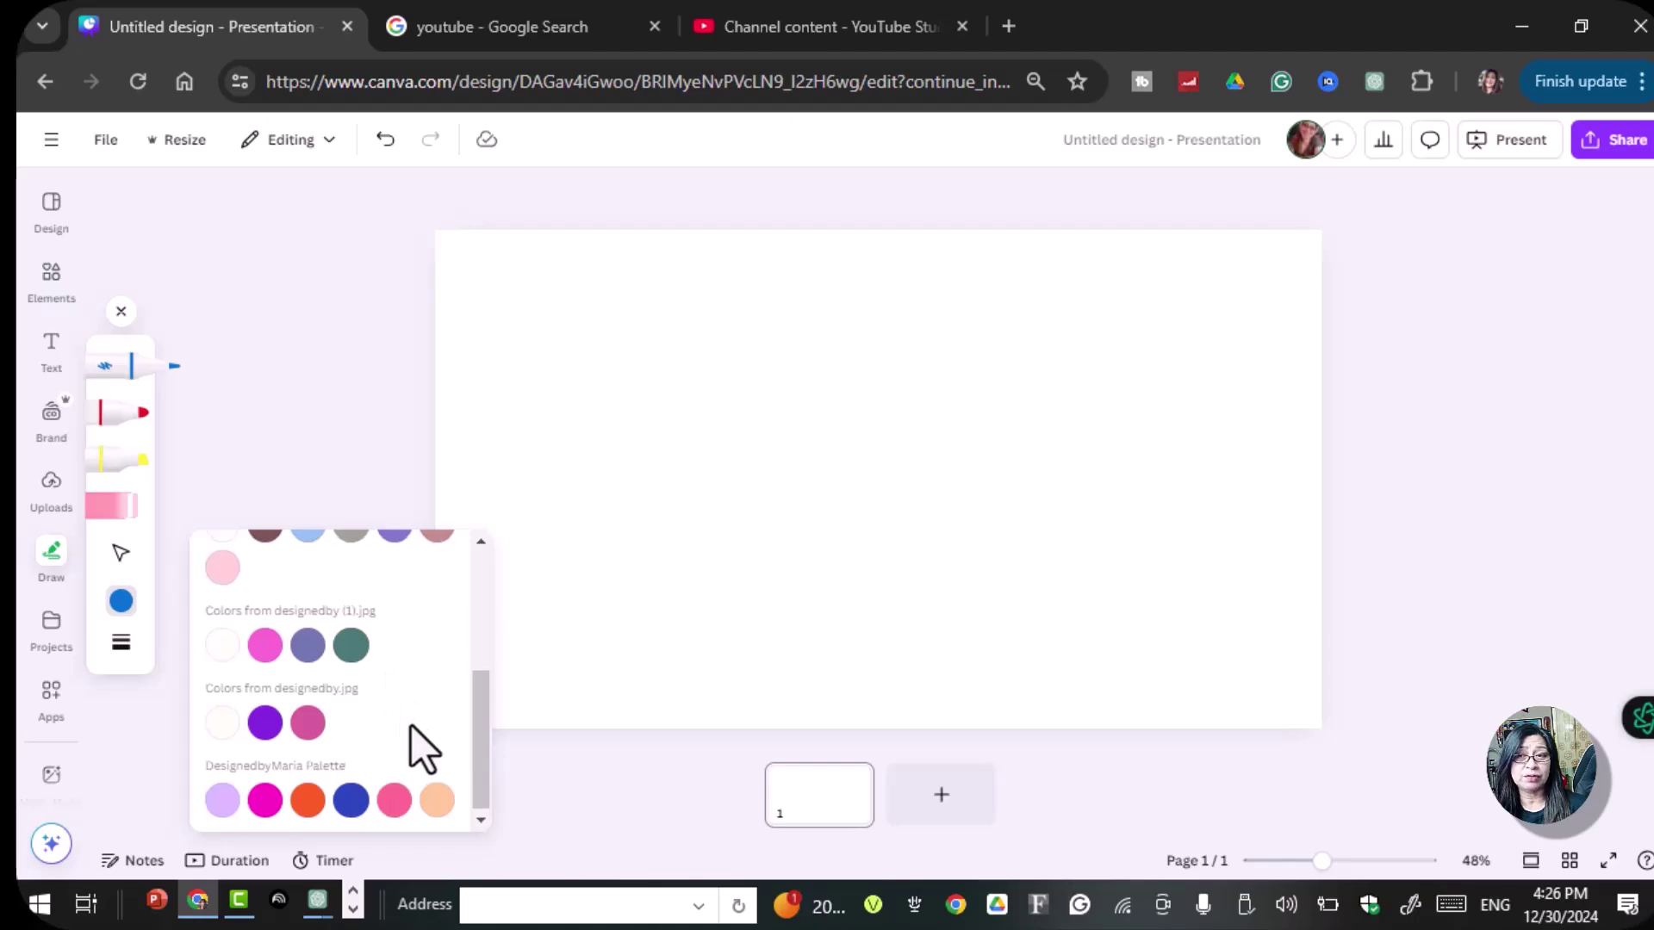
pyautogui.scroll(5, 411, 726)
pyautogui.click(129, 417)
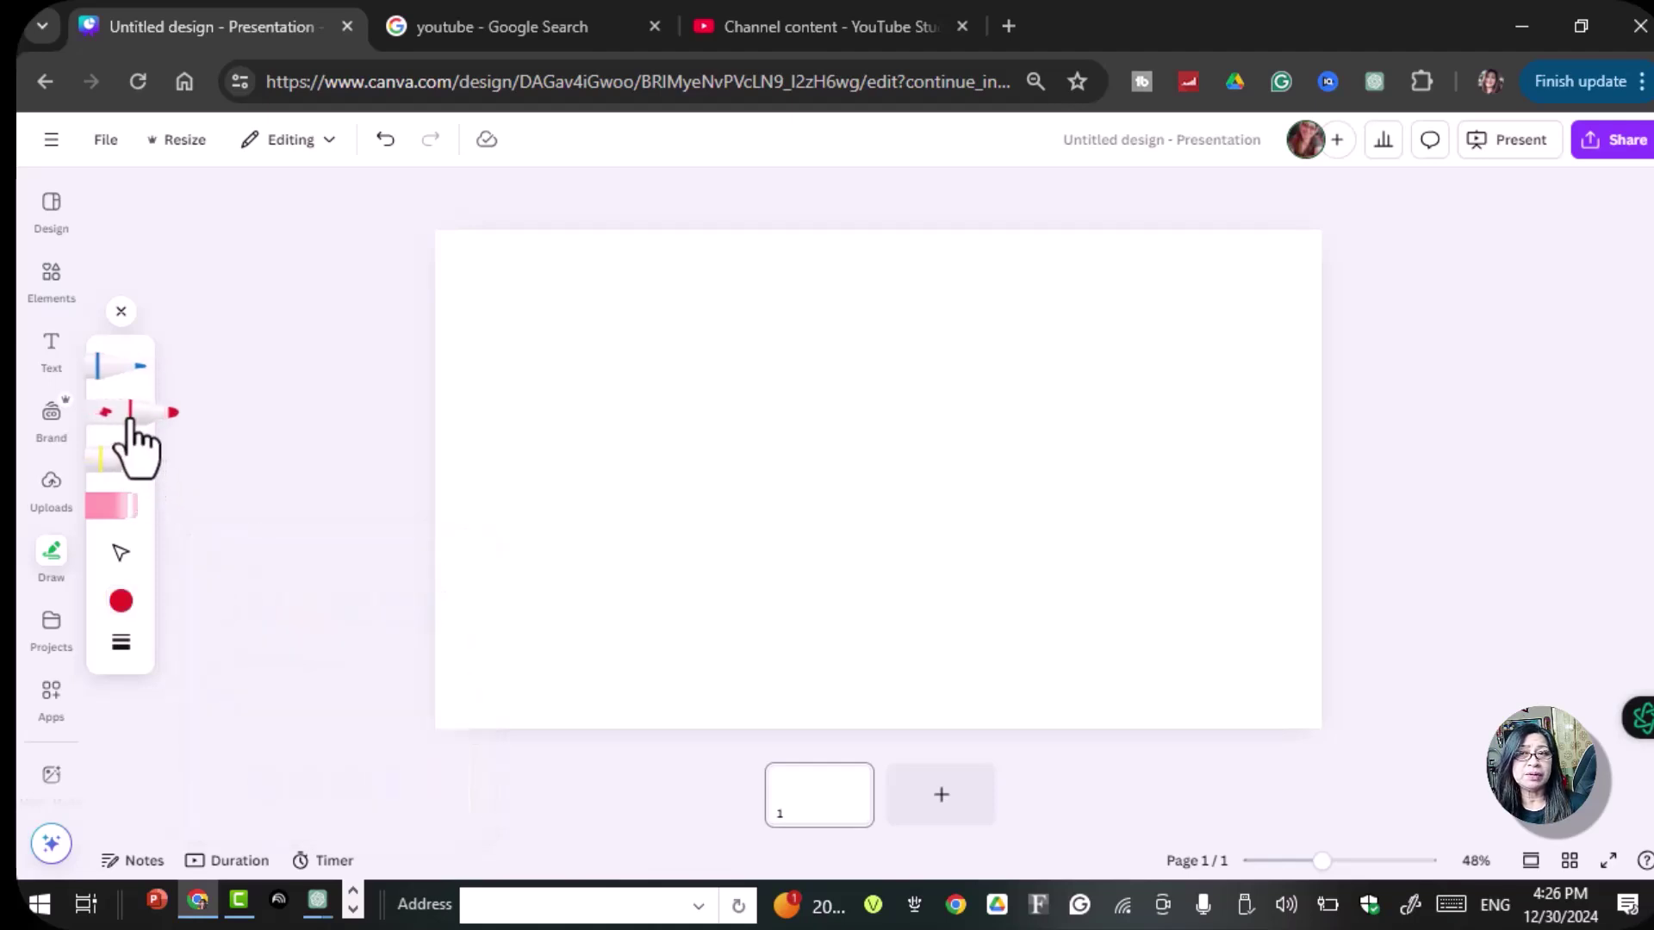
pyautogui.click(123, 602)
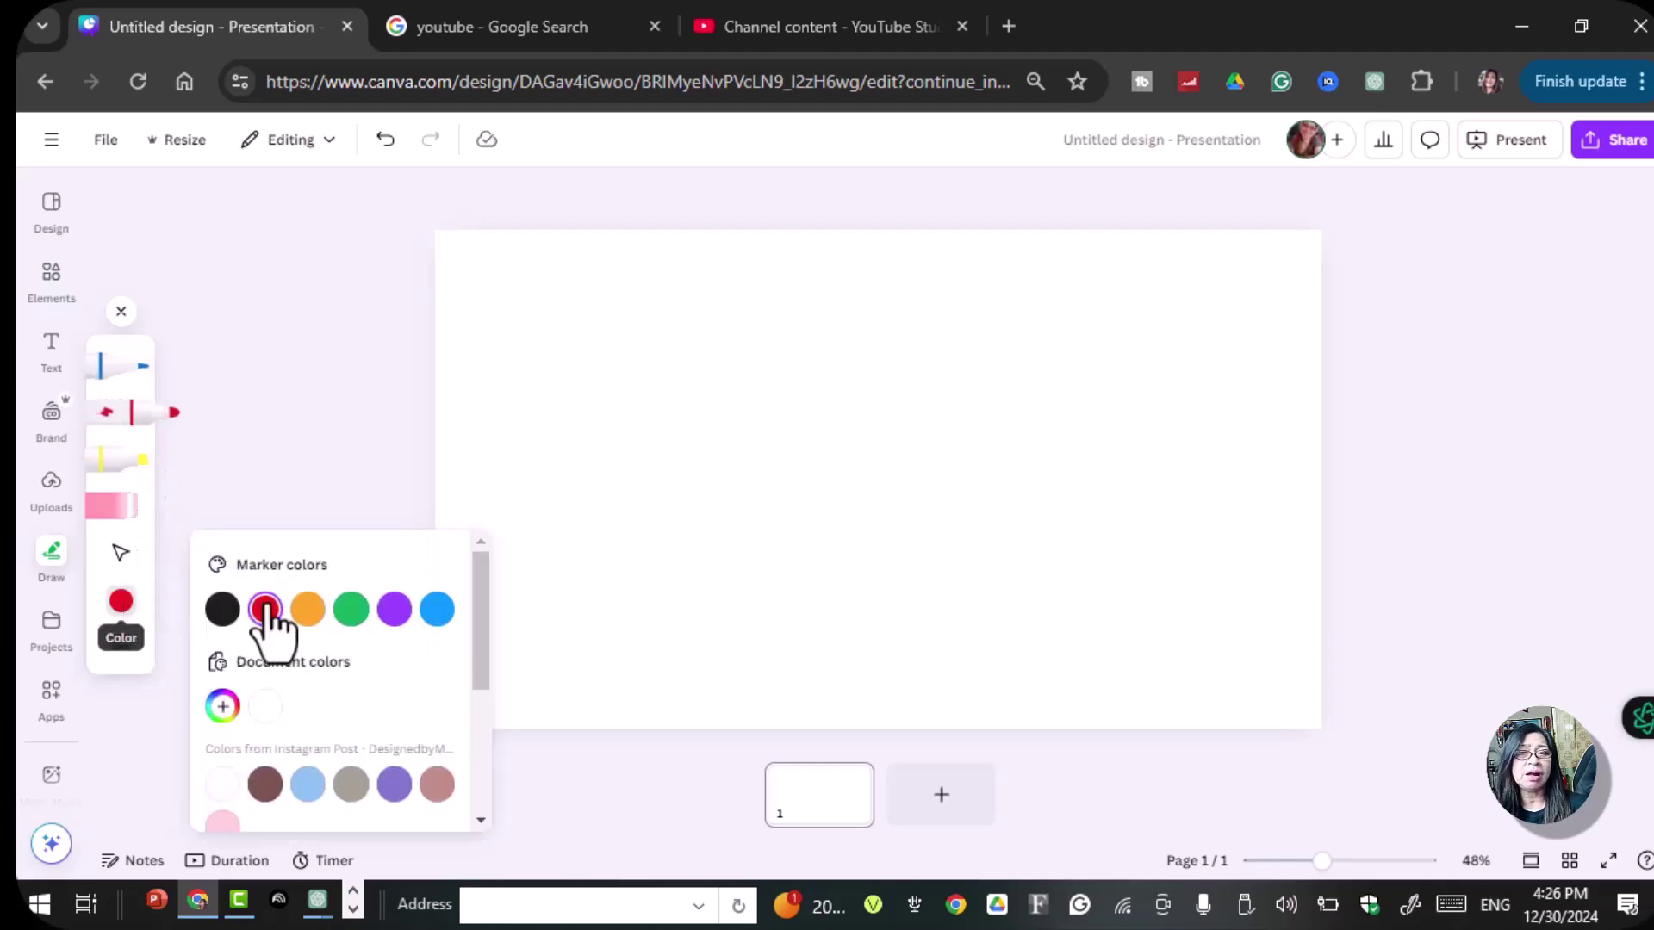
pyautogui.click(349, 609)
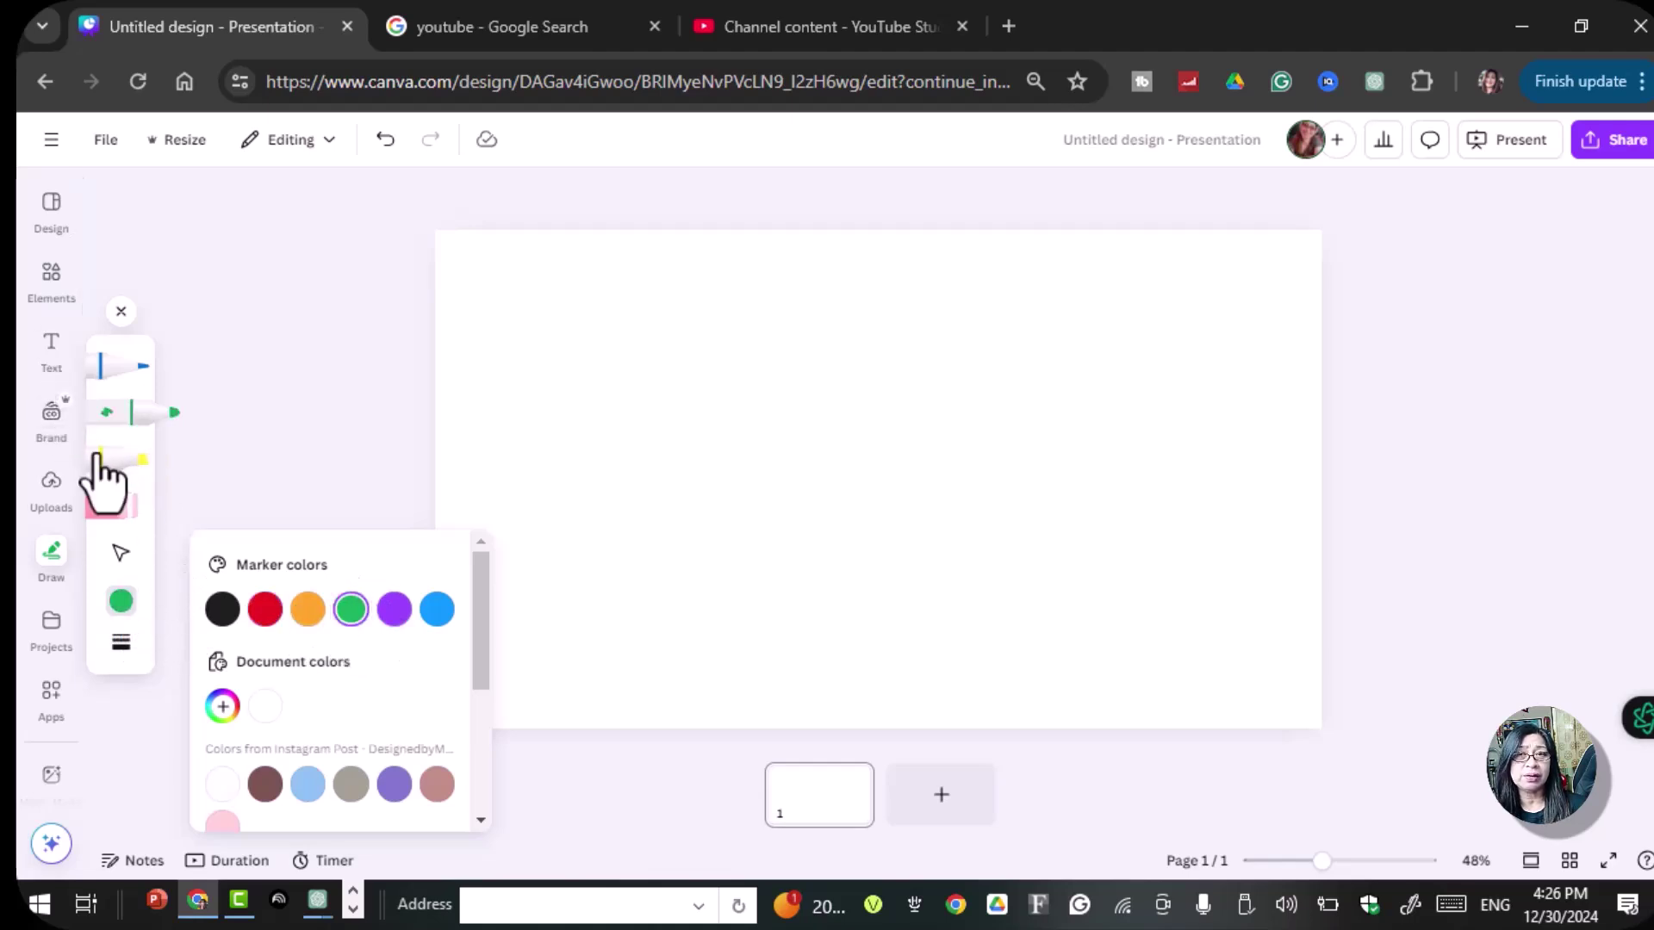
# - Change the marker colour from green to purple
pyautogui.click(303, 459)
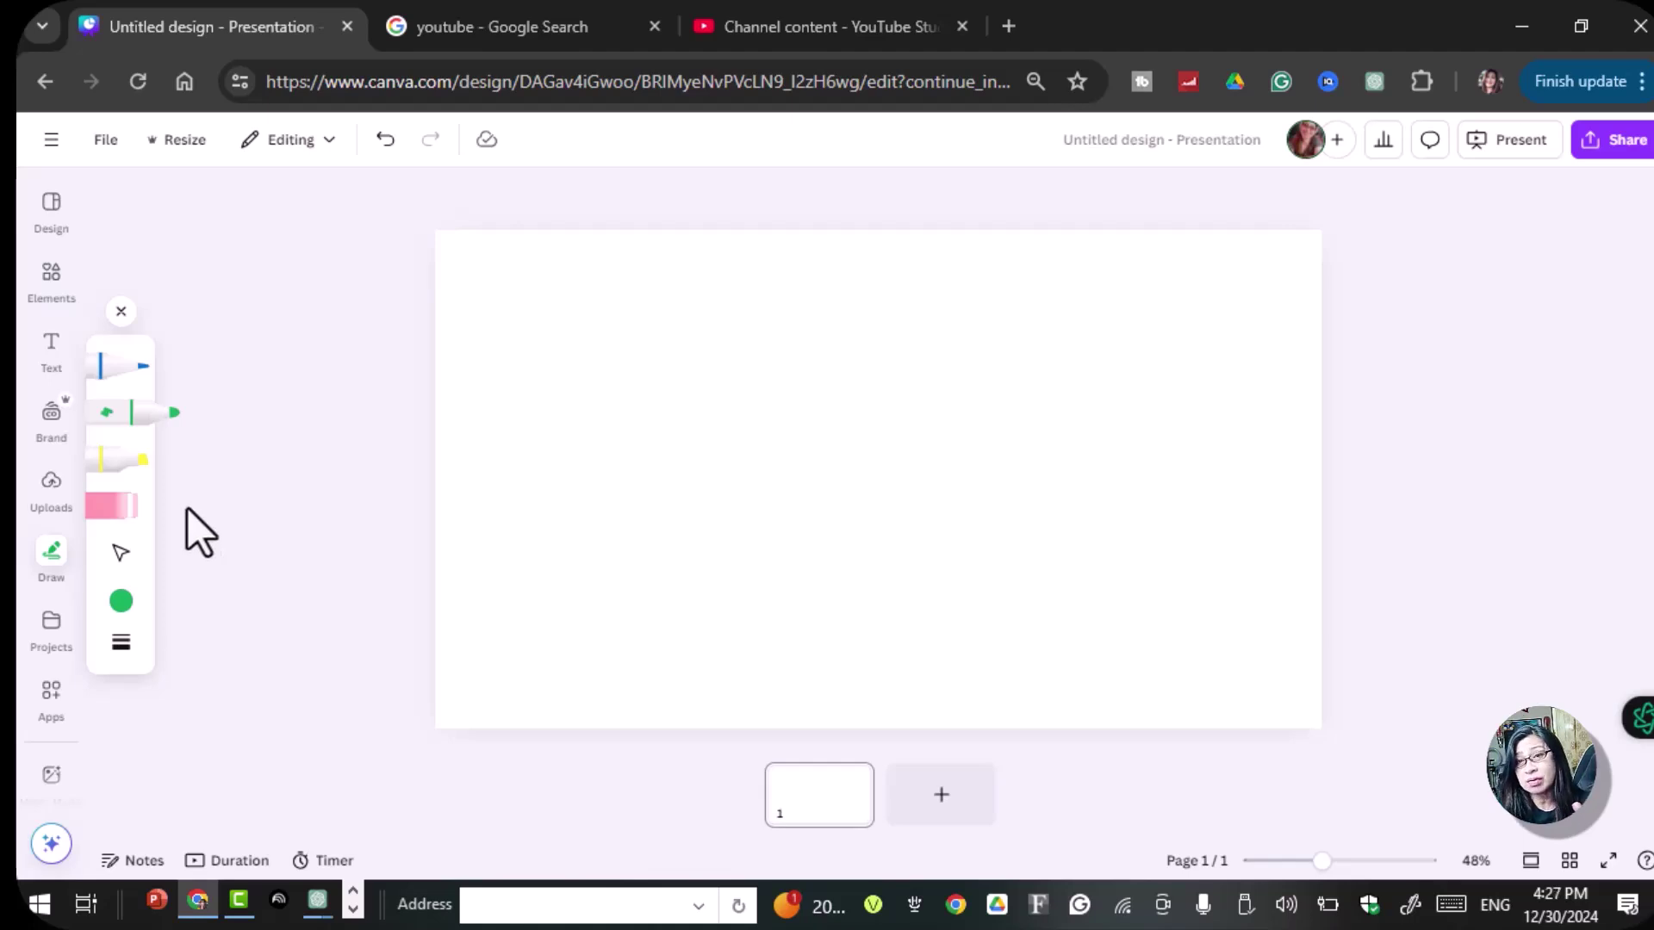
pyautogui.click(134, 417)
pyautogui.click(128, 418)
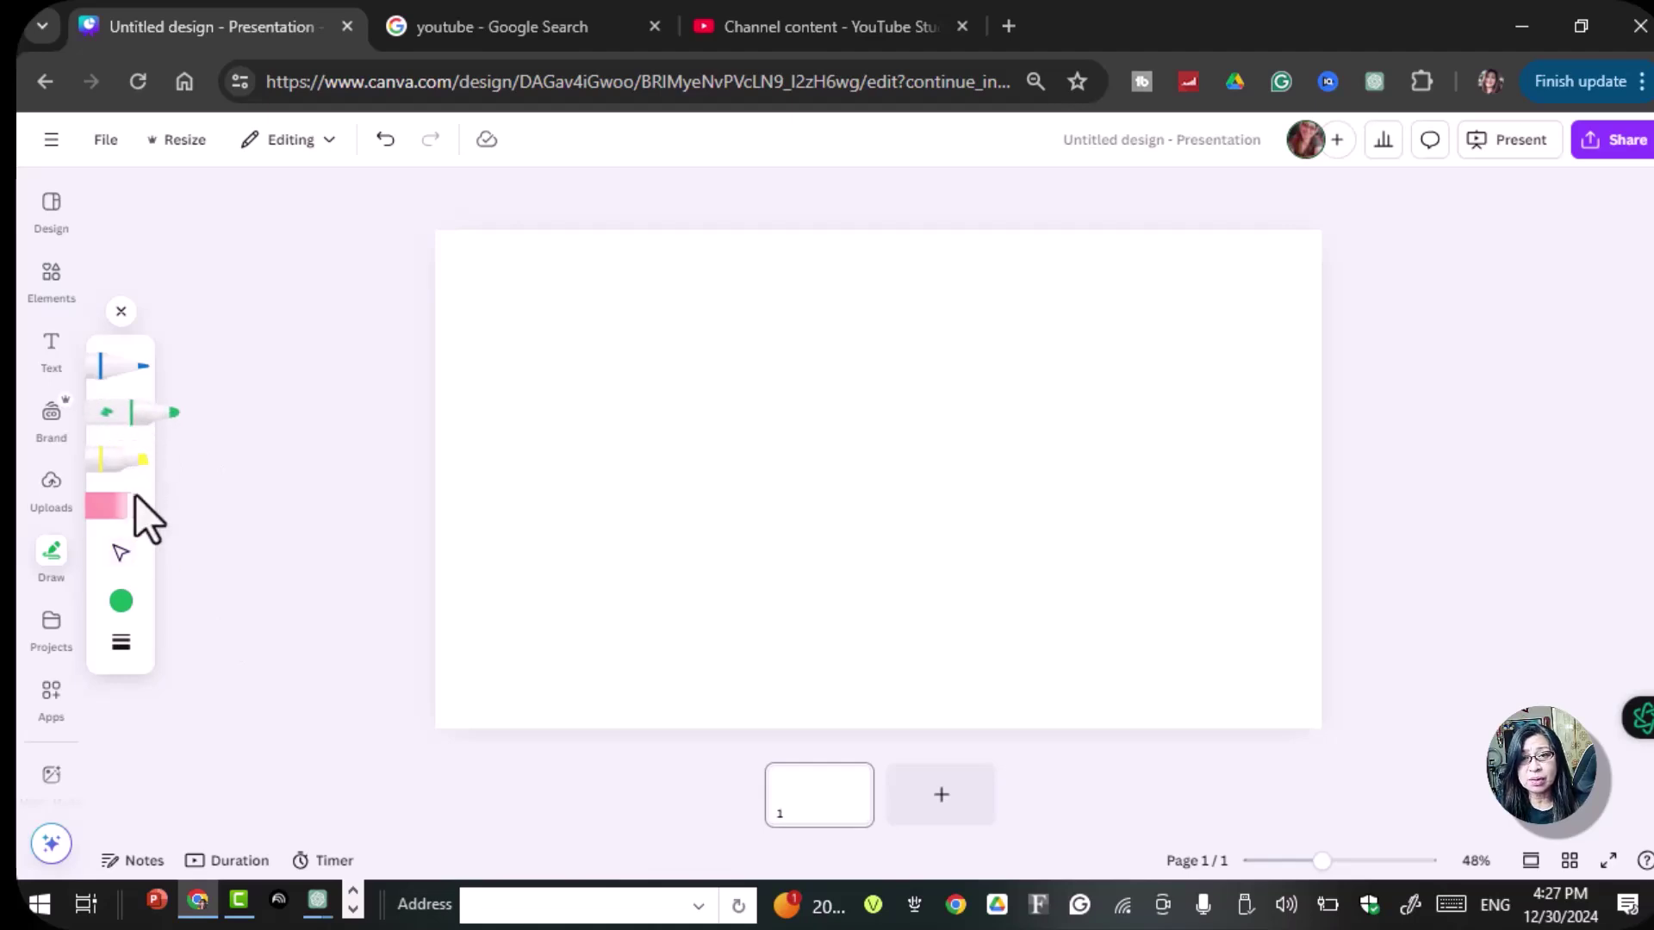
pyautogui.click(121, 602)
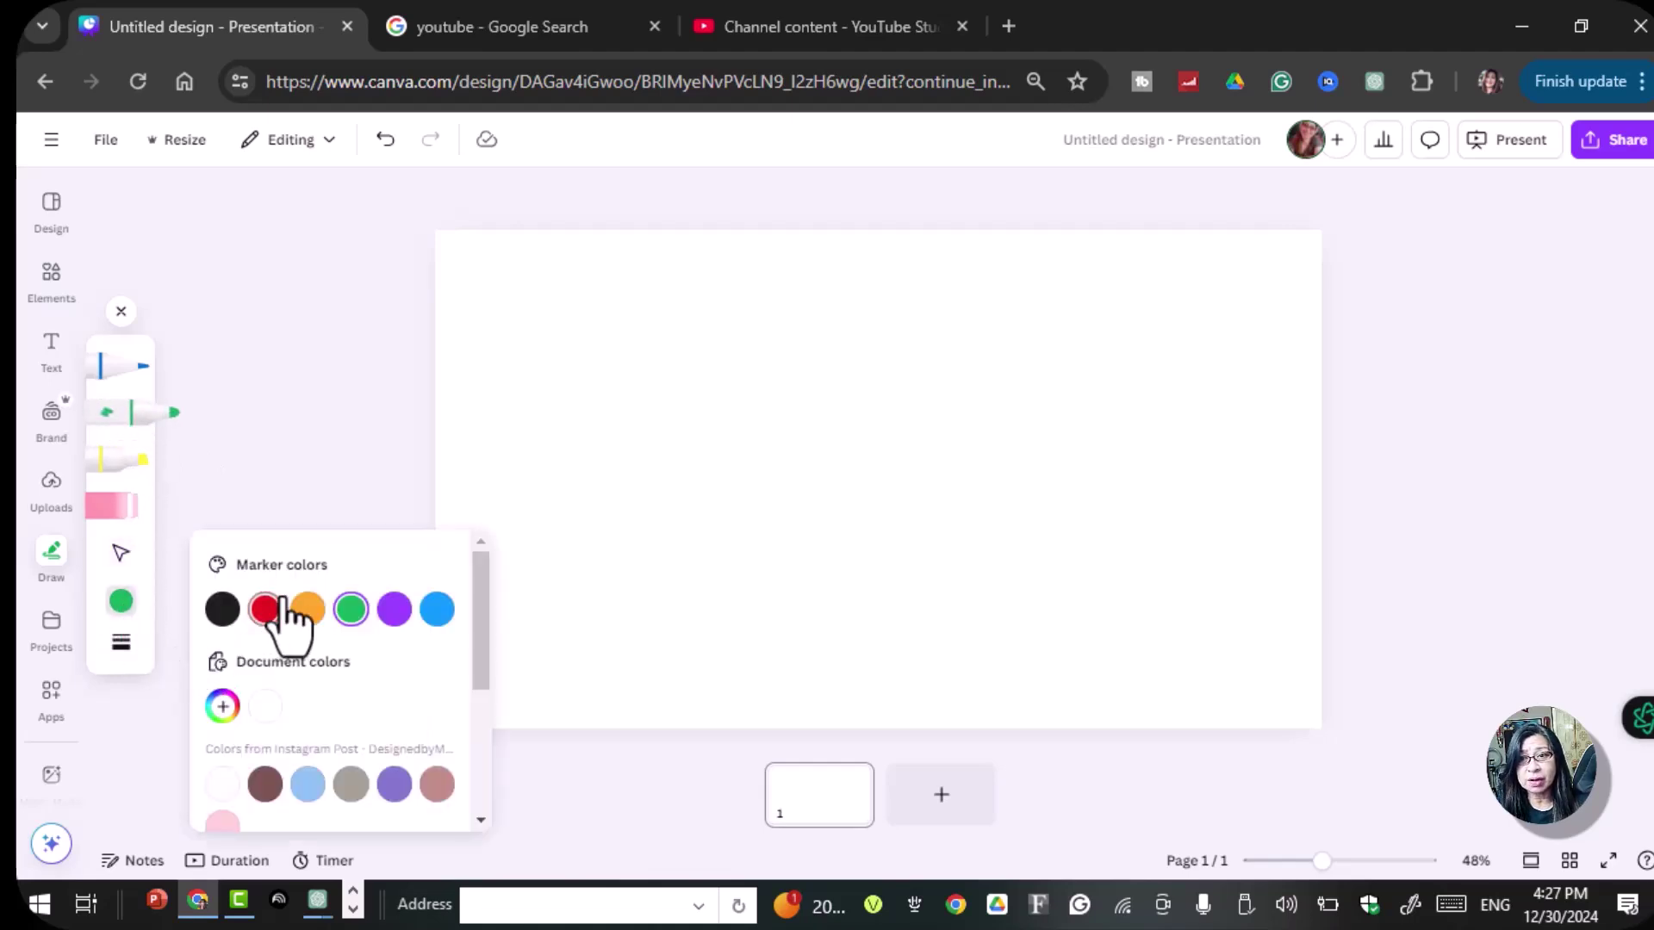
pyautogui.click(394, 611)
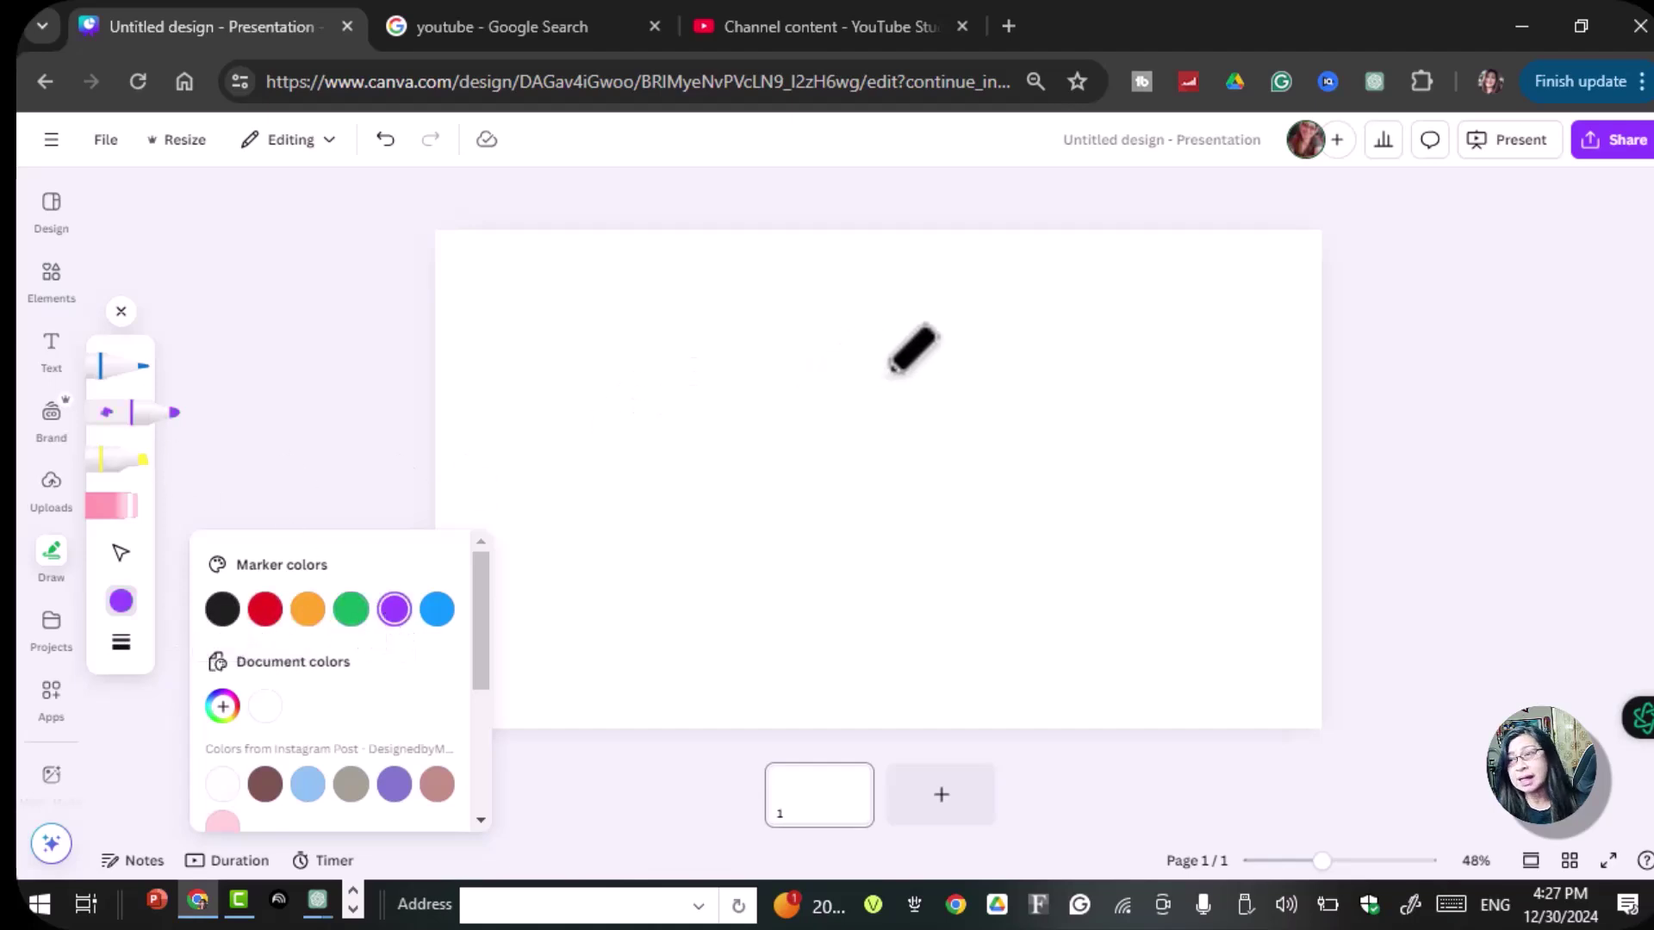
pyautogui.click(121, 435)
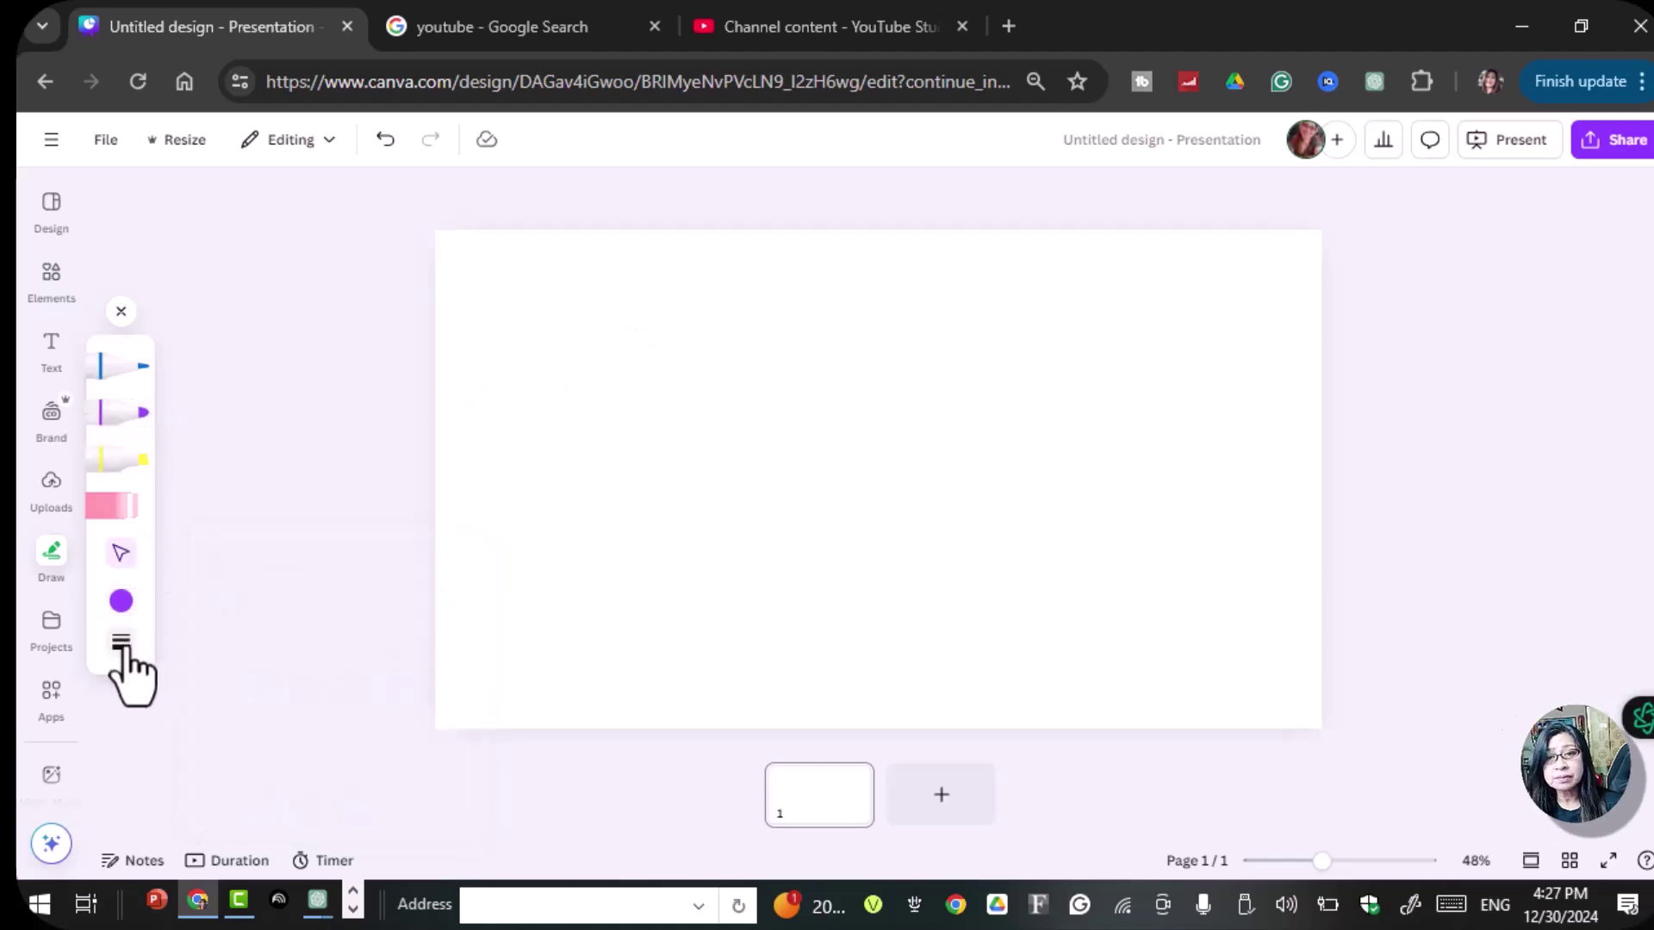
# - Set the marker to stroke weight about 30 at transparency 100
pyautogui.click(120, 642)
pyautogui.moveTo(229, 665)
pyautogui.mouseDown()
pyautogui.moveTo(307, 665)
pyautogui.moveTo(250, 689)
pyautogui.moveTo(296, 689)
pyautogui.moveTo(282, 700)
pyautogui.mouseUp()
pyautogui.moveTo(382, 746)
pyautogui.mouseDown()
pyautogui.moveTo(291, 763)
pyautogui.moveTo(407, 797)
pyautogui.moveTo(372, 746)
pyautogui.mouseUp()
pyautogui.moveTo(282, 668); pyautogui.dragTo(260, 680)
pyautogui.moveTo(370, 740); pyautogui.dragTo(384, 739)
pyautogui.click(157, 420)
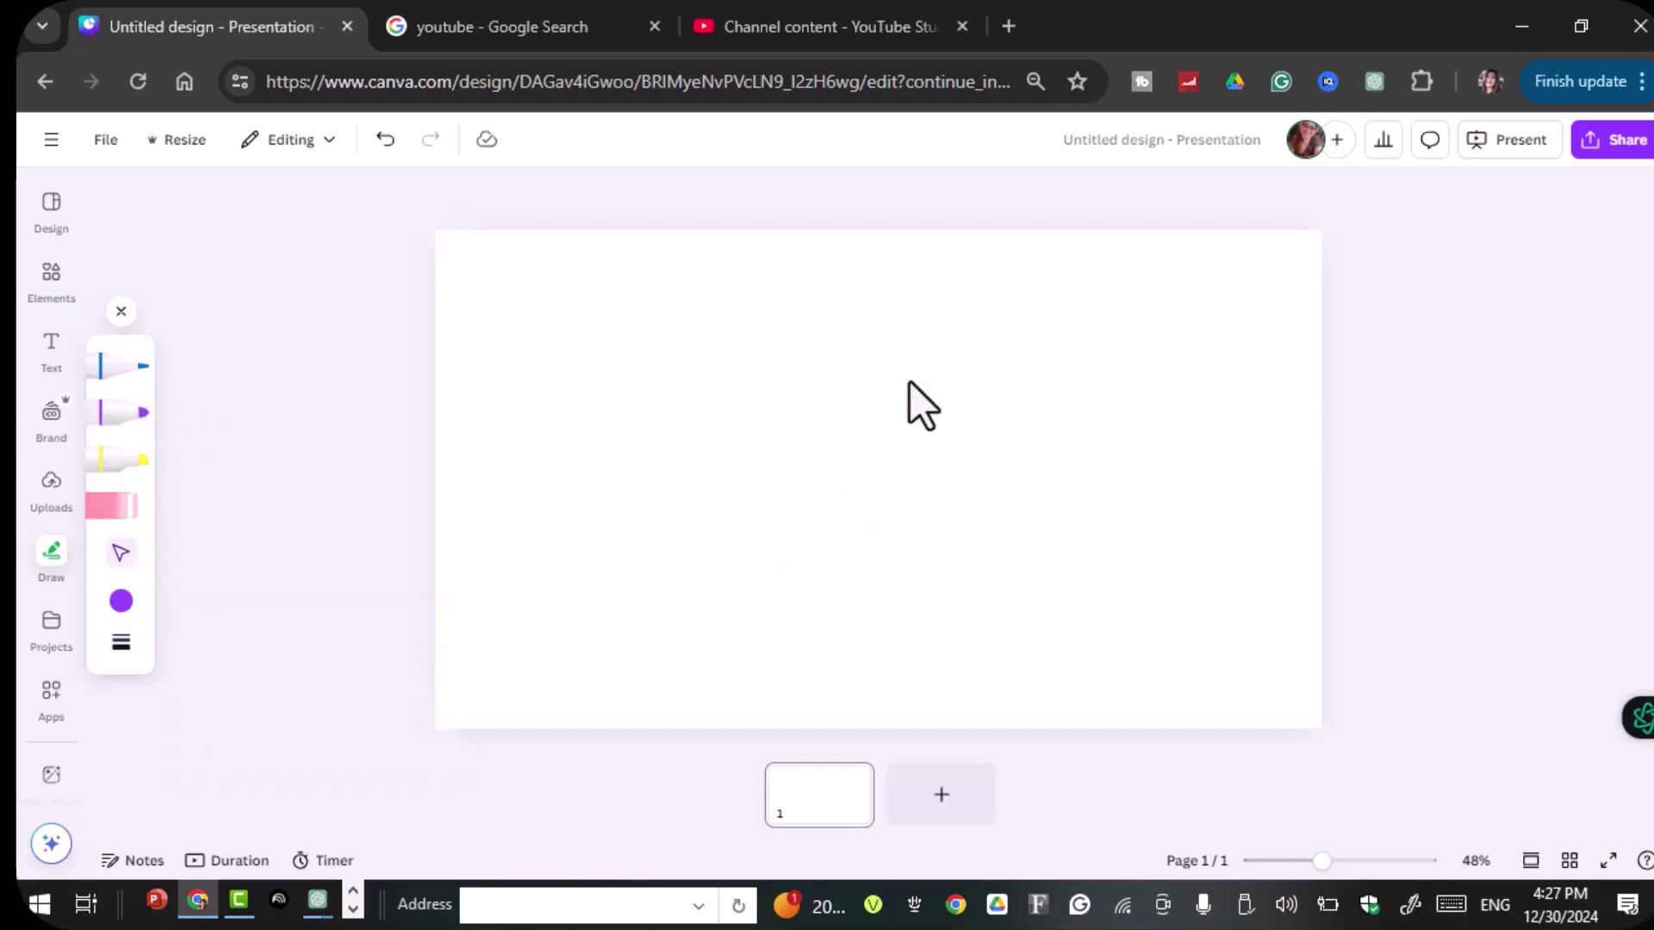
pyautogui.moveTo(777, 347)
pyautogui.mouseDown()
pyautogui.moveTo(831, 334)
pyautogui.moveTo(982, 365)
pyautogui.moveTo(1040, 565)
pyautogui.moveTo(971, 663)
pyautogui.moveTo(847, 691)
pyautogui.moveTo(742, 607)
pyautogui.moveTo(726, 497)
pyautogui.moveTo(769, 350)
pyautogui.moveTo(622, 293)
pyautogui.moveTo(738, 443)
pyautogui.mouseUp()
pyautogui.moveTo(968, 353)
pyautogui.mouseDown()
pyautogui.moveTo(1035, 265)
pyautogui.moveTo(1148, 236)
pyautogui.moveTo(1172, 269)
pyautogui.moveTo(1161, 384)
pyautogui.moveTo(1104, 464)
pyautogui.moveTo(1050, 483)
pyautogui.mouseUp()
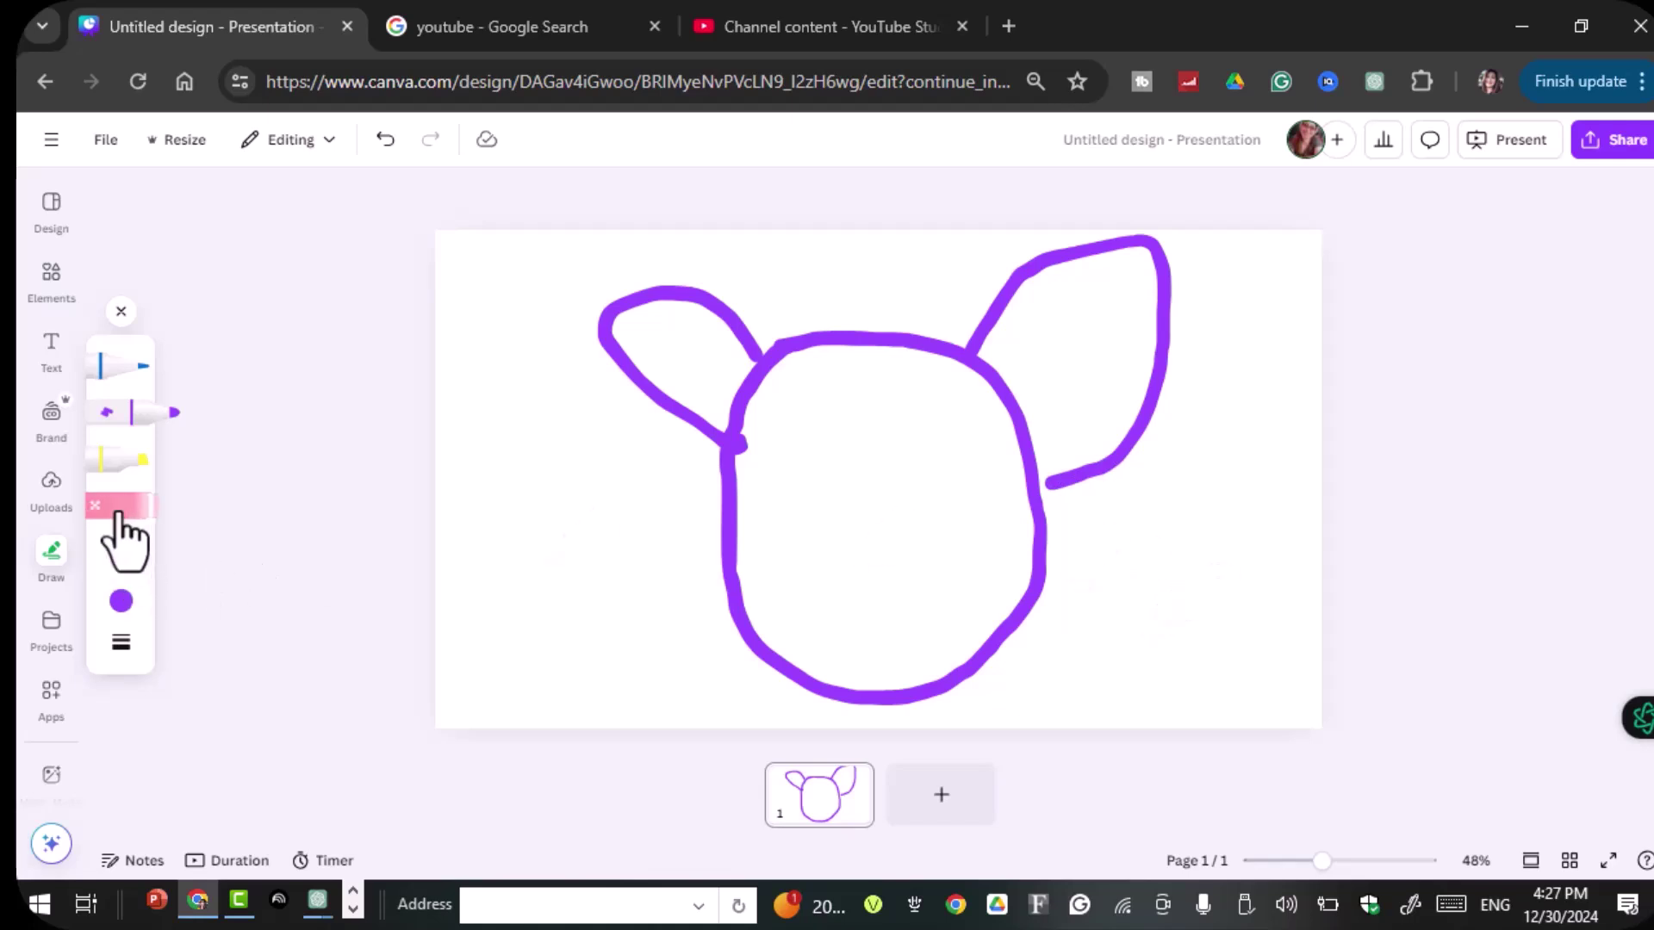
pyautogui.click(116, 506)
pyautogui.click(1092, 456)
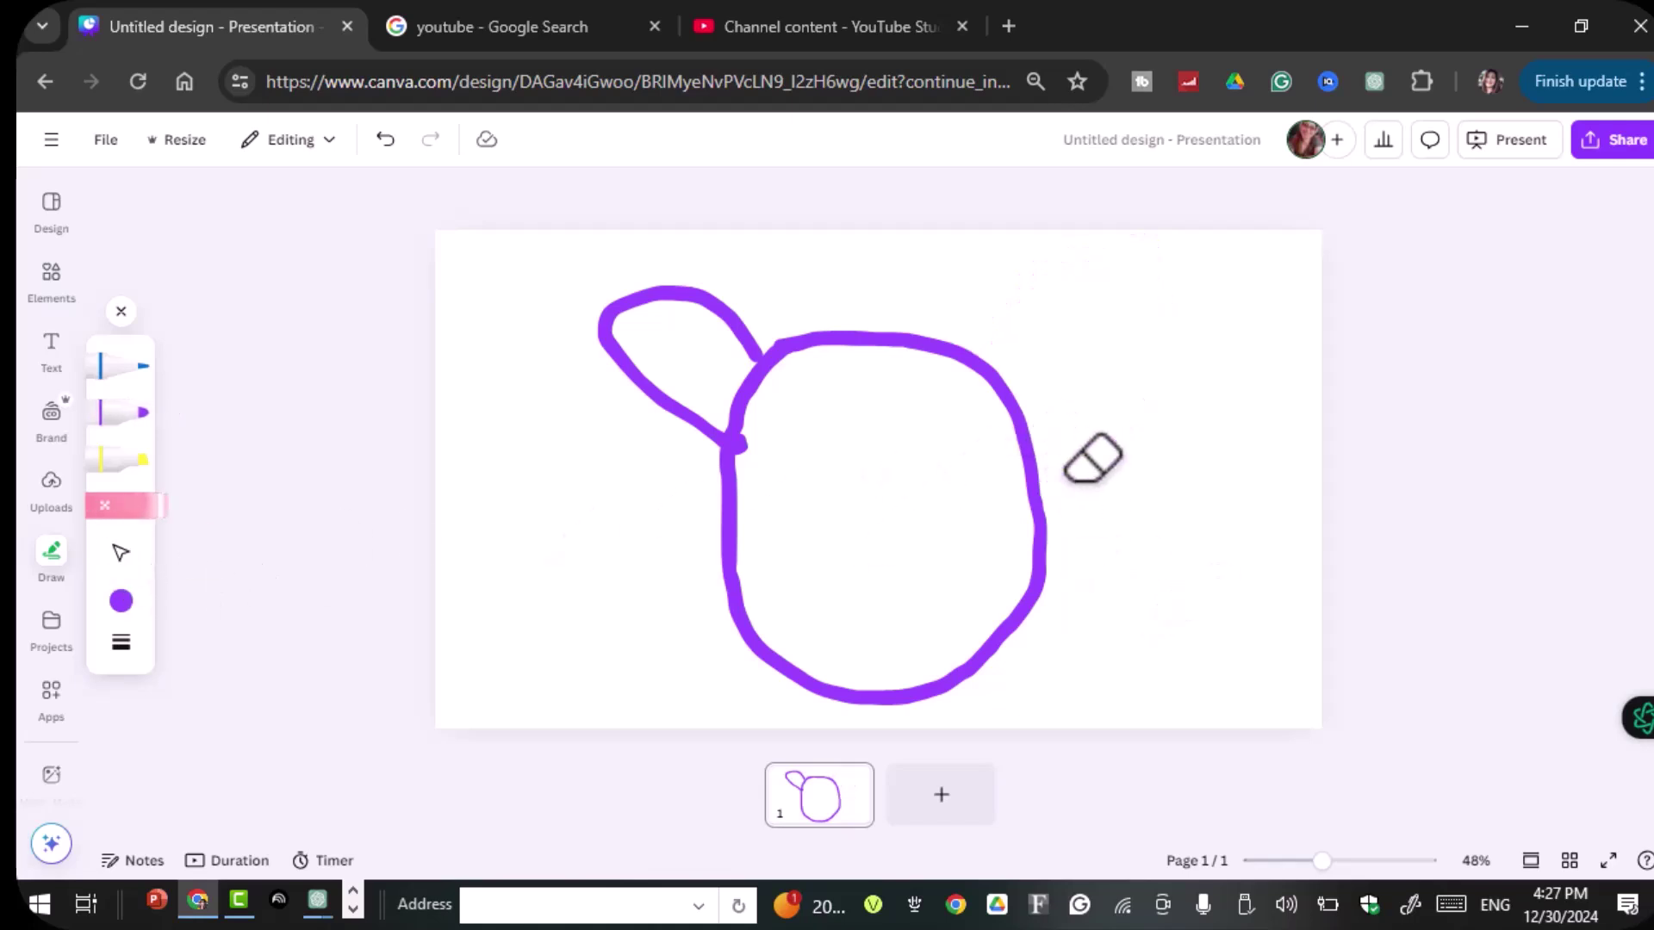
pyautogui.click(754, 342)
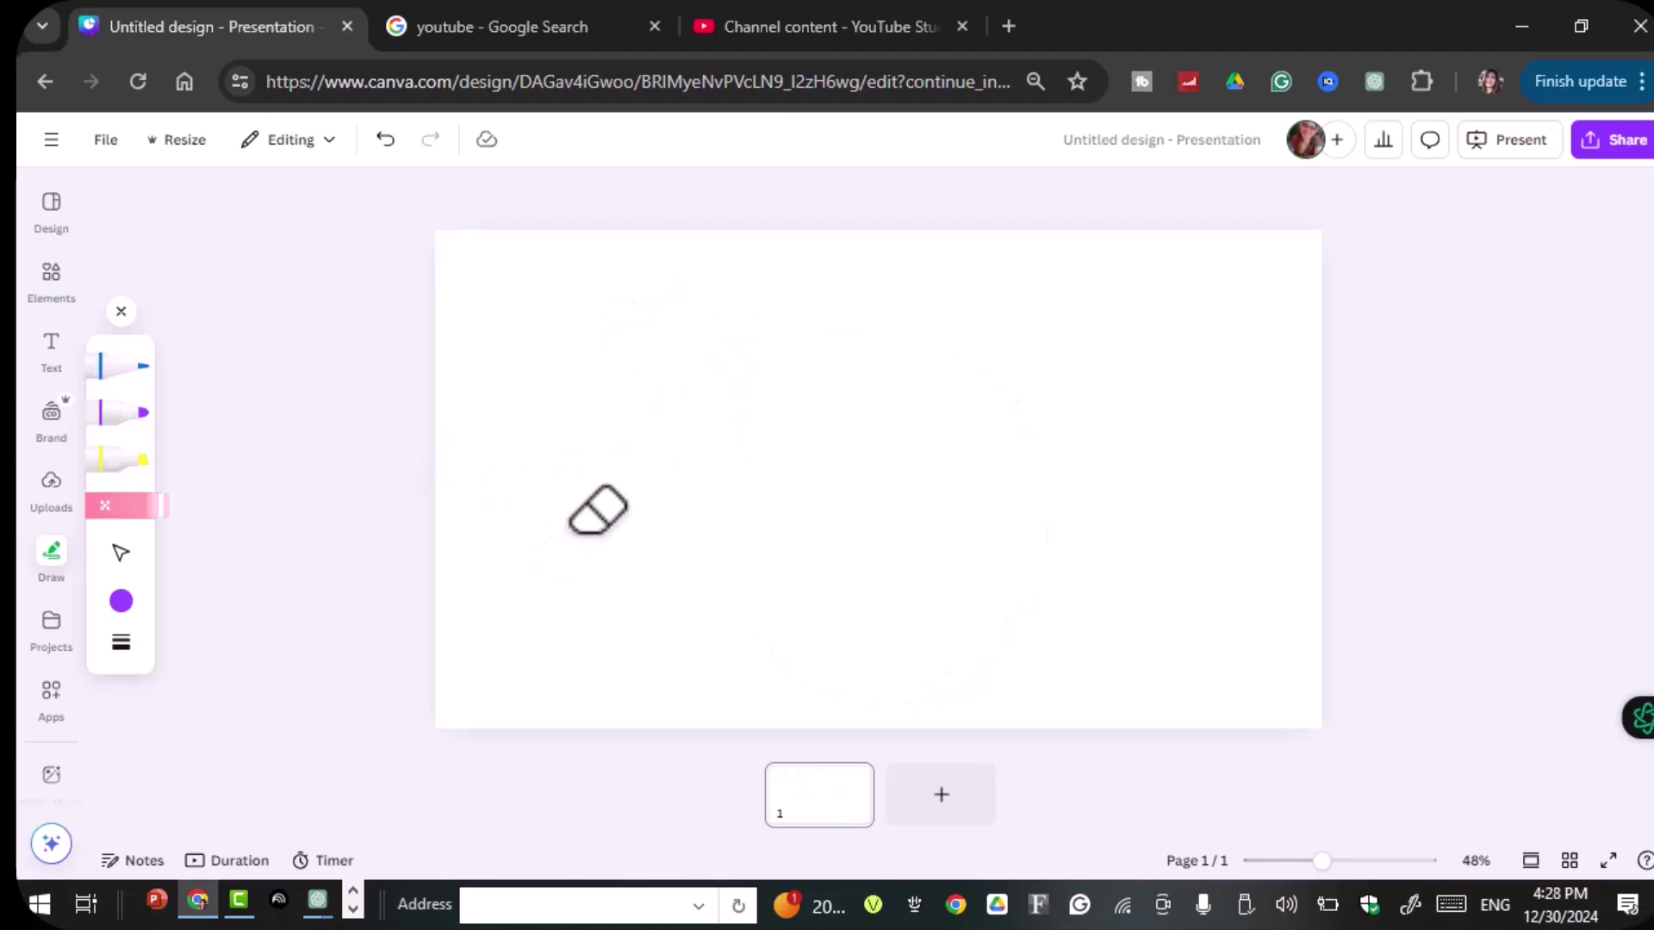
pyautogui.click(128, 414)
pyautogui.moveTo(901, 280)
pyautogui.mouseDown()
pyautogui.moveTo(812, 320)
pyautogui.moveTo(782, 512)
pyautogui.moveTo(896, 592)
pyautogui.moveTo(1031, 566)
pyautogui.moveTo(1083, 386)
pyautogui.moveTo(1016, 295)
pyautogui.moveTo(898, 271)
pyautogui.moveTo(932, 281)
pyautogui.mouseUp()
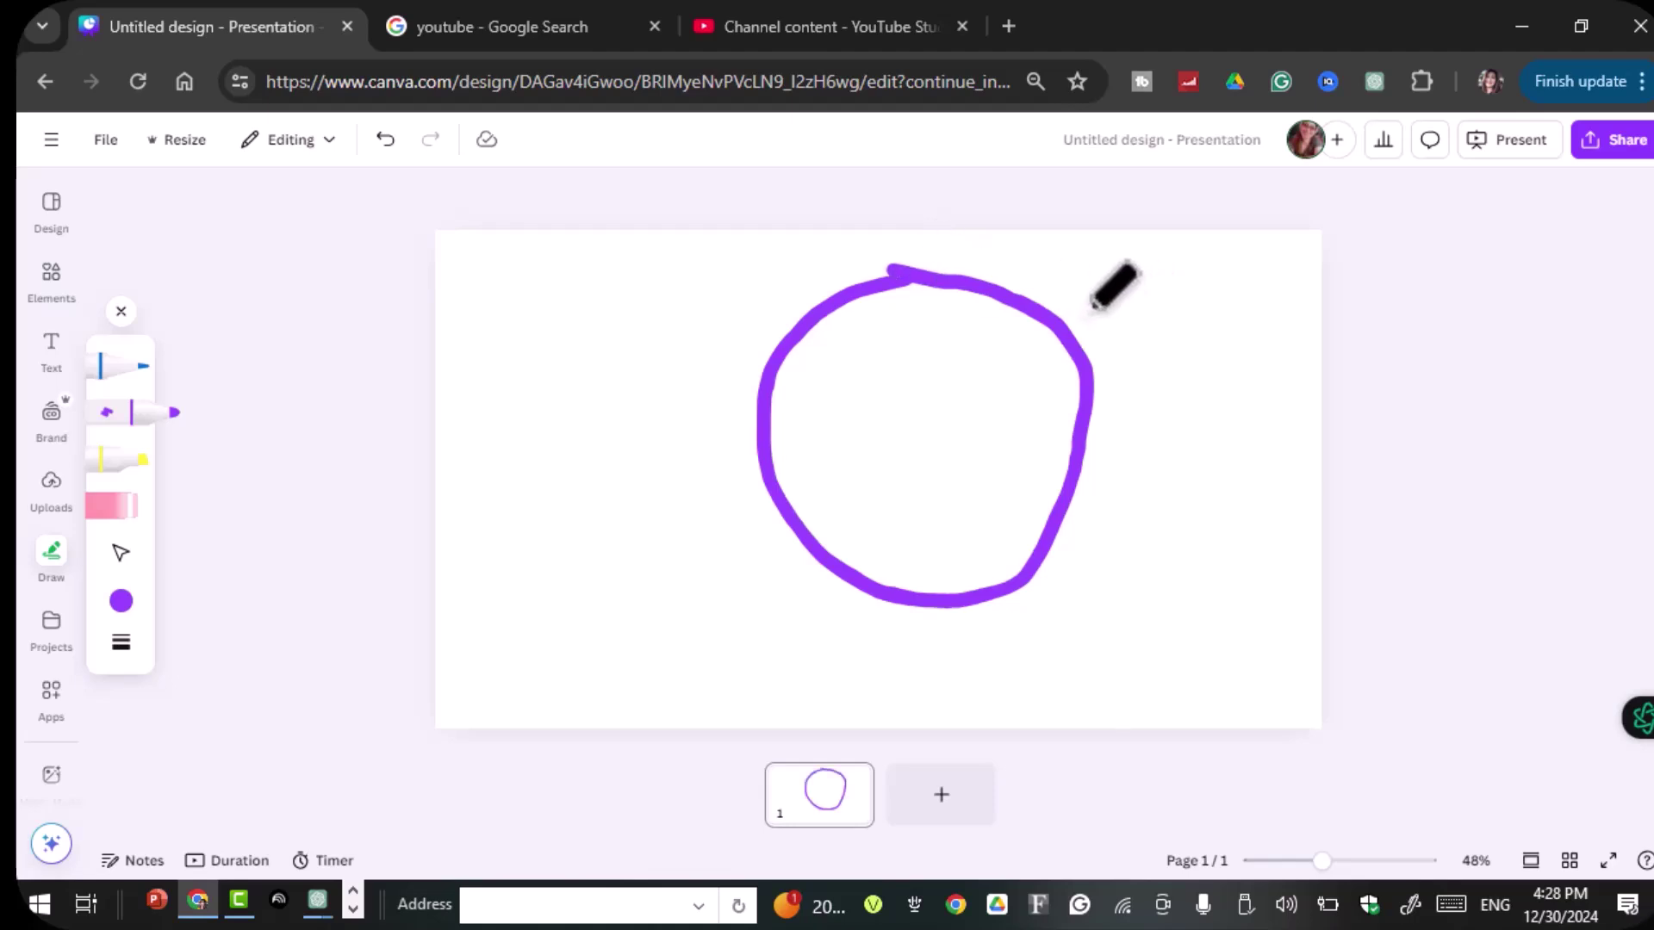
pyautogui.moveTo(1064, 303)
pyautogui.mouseDown()
pyautogui.moveTo(1117, 256)
pyautogui.moveTo(1175, 260)
pyautogui.moveTo(1210, 307)
pyautogui.moveTo(1191, 372)
pyautogui.moveTo(1091, 439)
pyautogui.mouseUp()
pyautogui.moveTo(796, 326)
pyautogui.mouseDown()
pyautogui.moveTo(669, 353)
pyautogui.moveTo(672, 392)
pyautogui.moveTo(758, 465)
pyautogui.mouseUp()
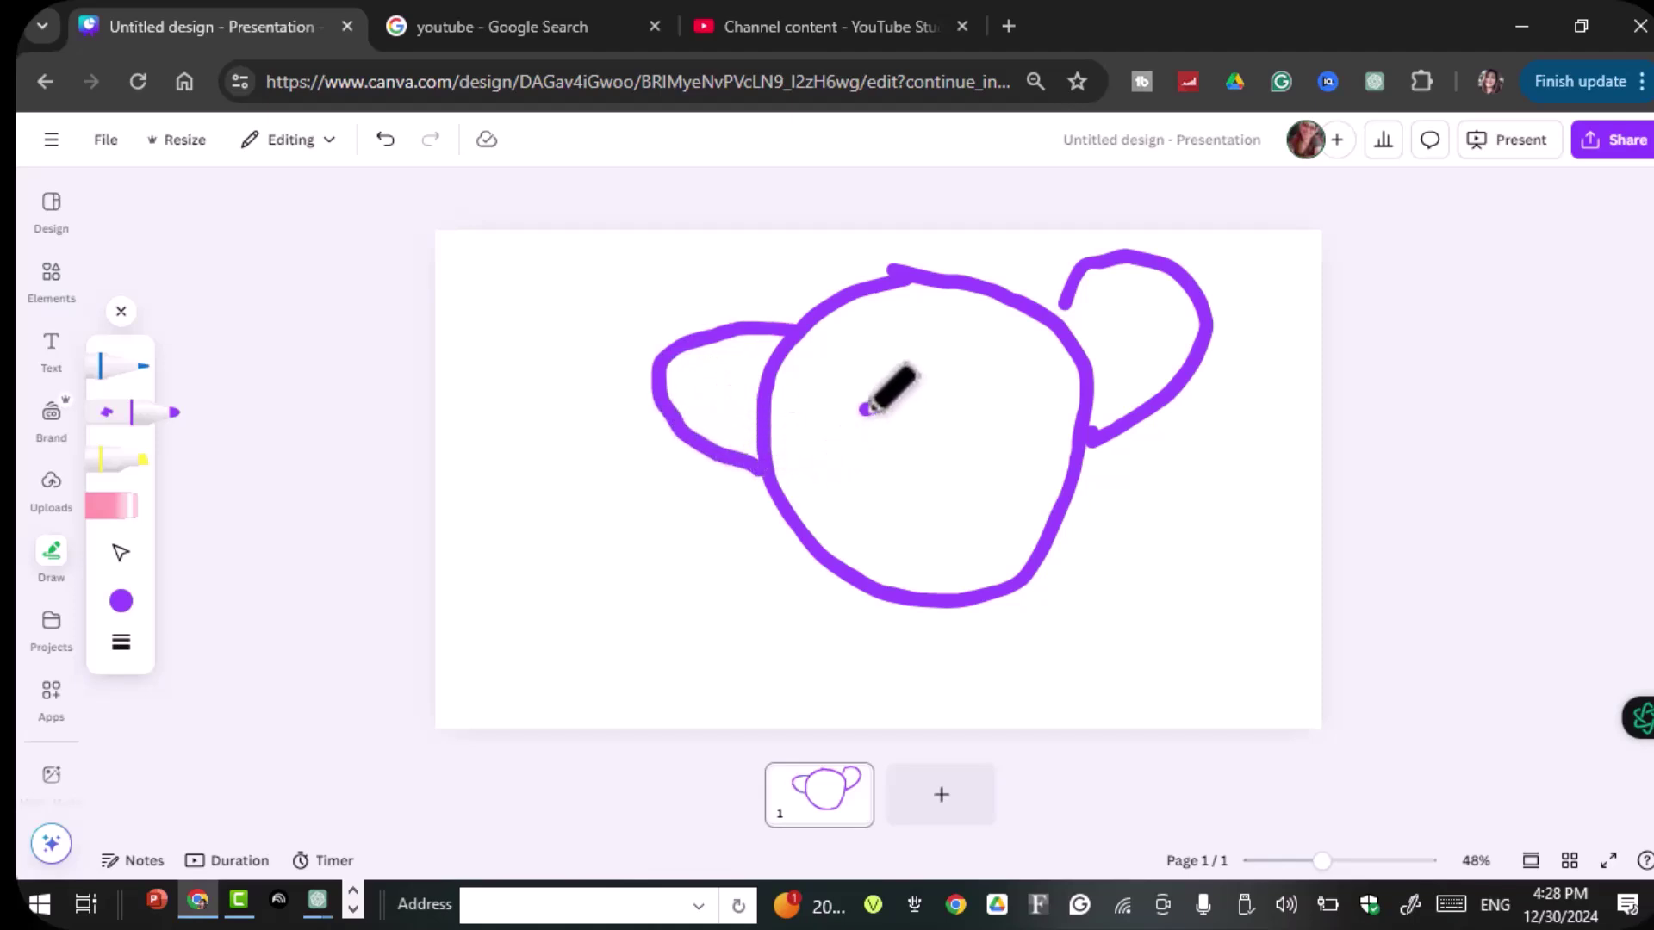
pyautogui.moveTo(871, 403)
pyautogui.mouseDown()
pyautogui.moveTo(969, 414)
pyautogui.moveTo(969, 435)
pyautogui.moveTo(996, 399)
pyautogui.moveTo(982, 403)
pyautogui.mouseUp()
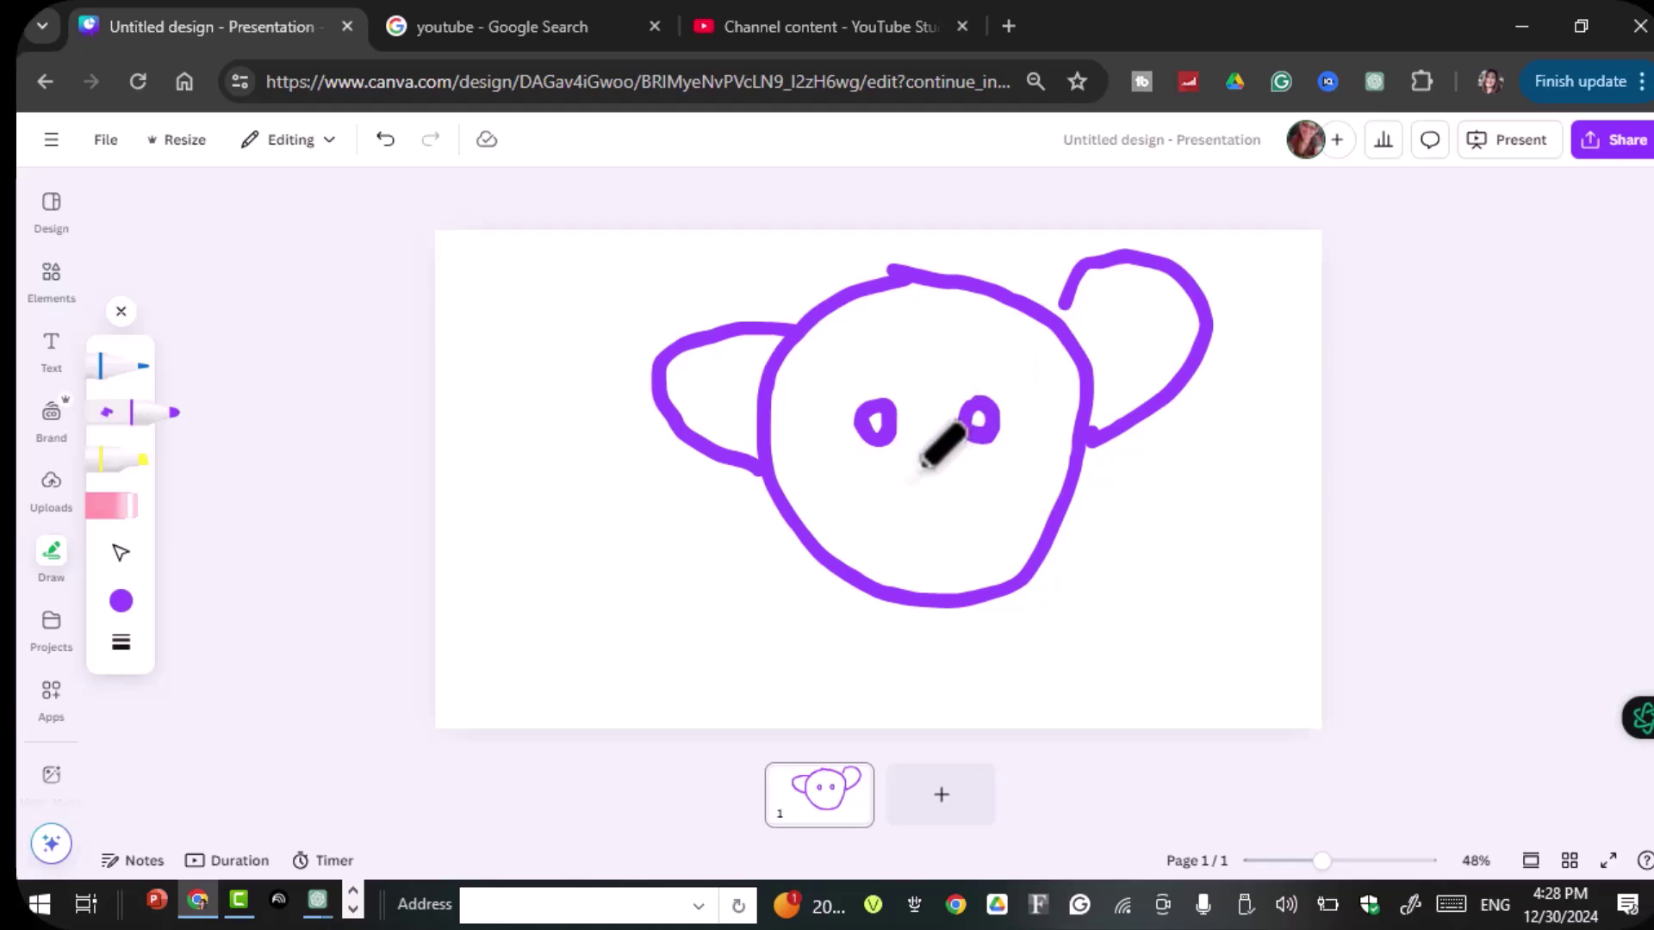
pyautogui.moveTo(921, 463)
pyautogui.mouseDown()
pyautogui.moveTo(934, 521)
pyautogui.moveTo(897, 508)
pyautogui.moveTo(951, 525)
pyautogui.moveTo(991, 501)
pyautogui.mouseUp()
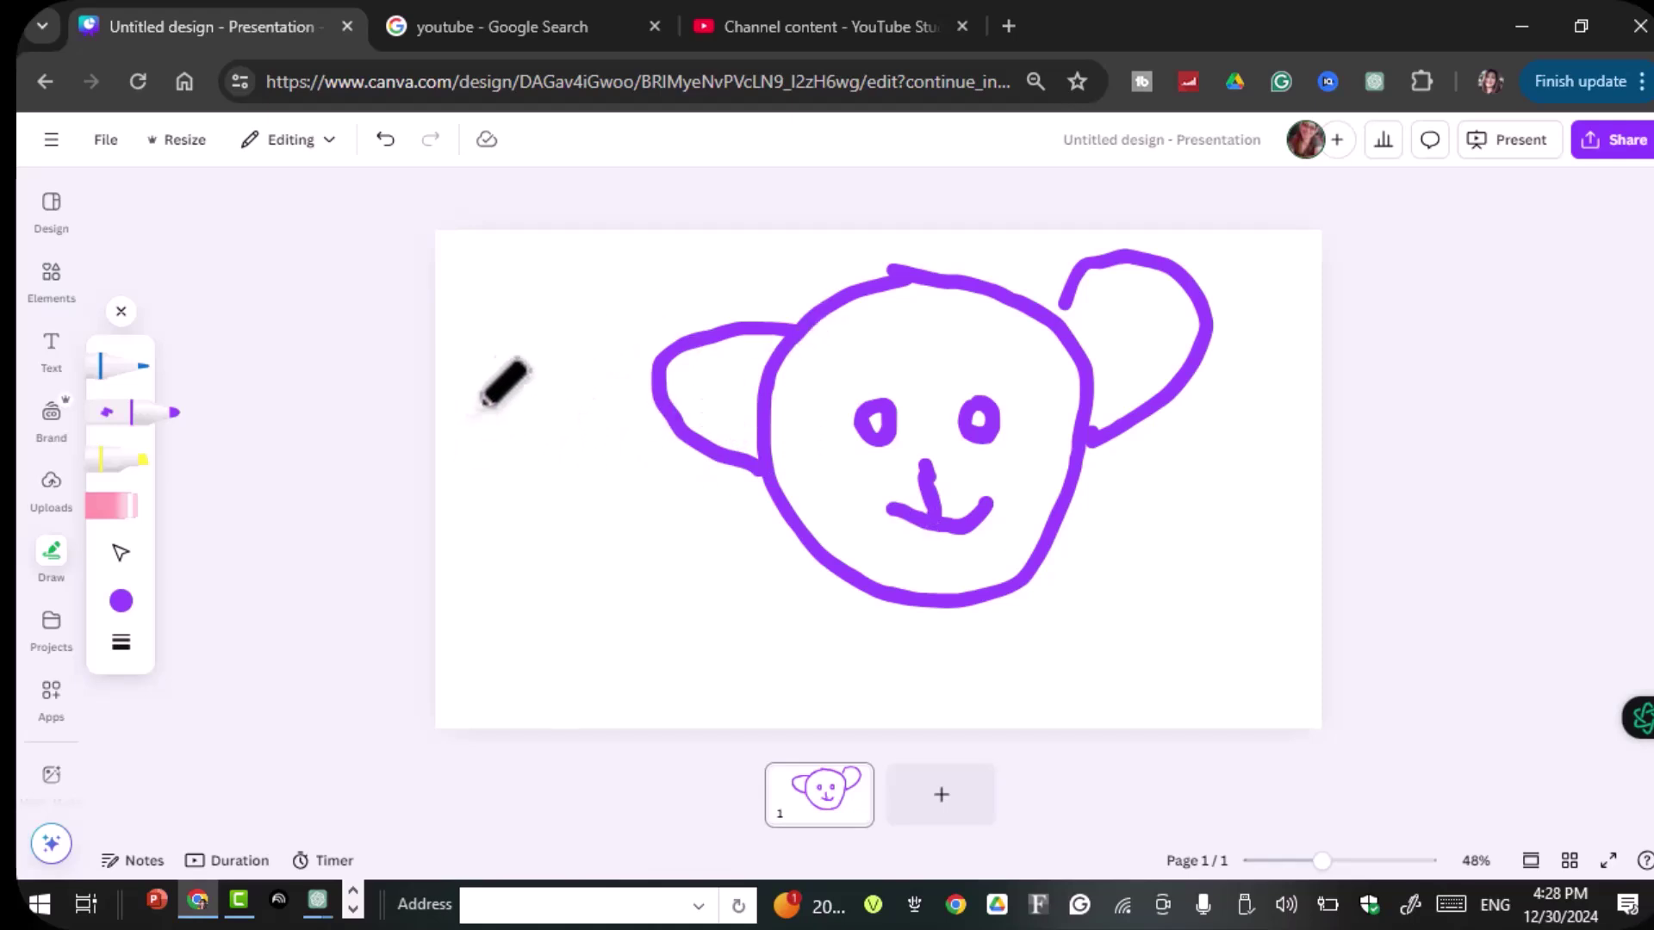
pyautogui.click(117, 506)
pyautogui.moveTo(738, 380)
pyautogui.mouseDown()
pyautogui.moveTo(838, 338)
pyautogui.moveTo(1017, 394)
pyautogui.moveTo(941, 466)
pyautogui.moveTo(878, 402)
pyautogui.moveTo(955, 495)
pyautogui.moveTo(991, 509)
pyautogui.moveTo(1063, 490)
pyautogui.moveTo(1240, 386)
pyautogui.moveTo(1204, 358)
pyautogui.mouseUp()
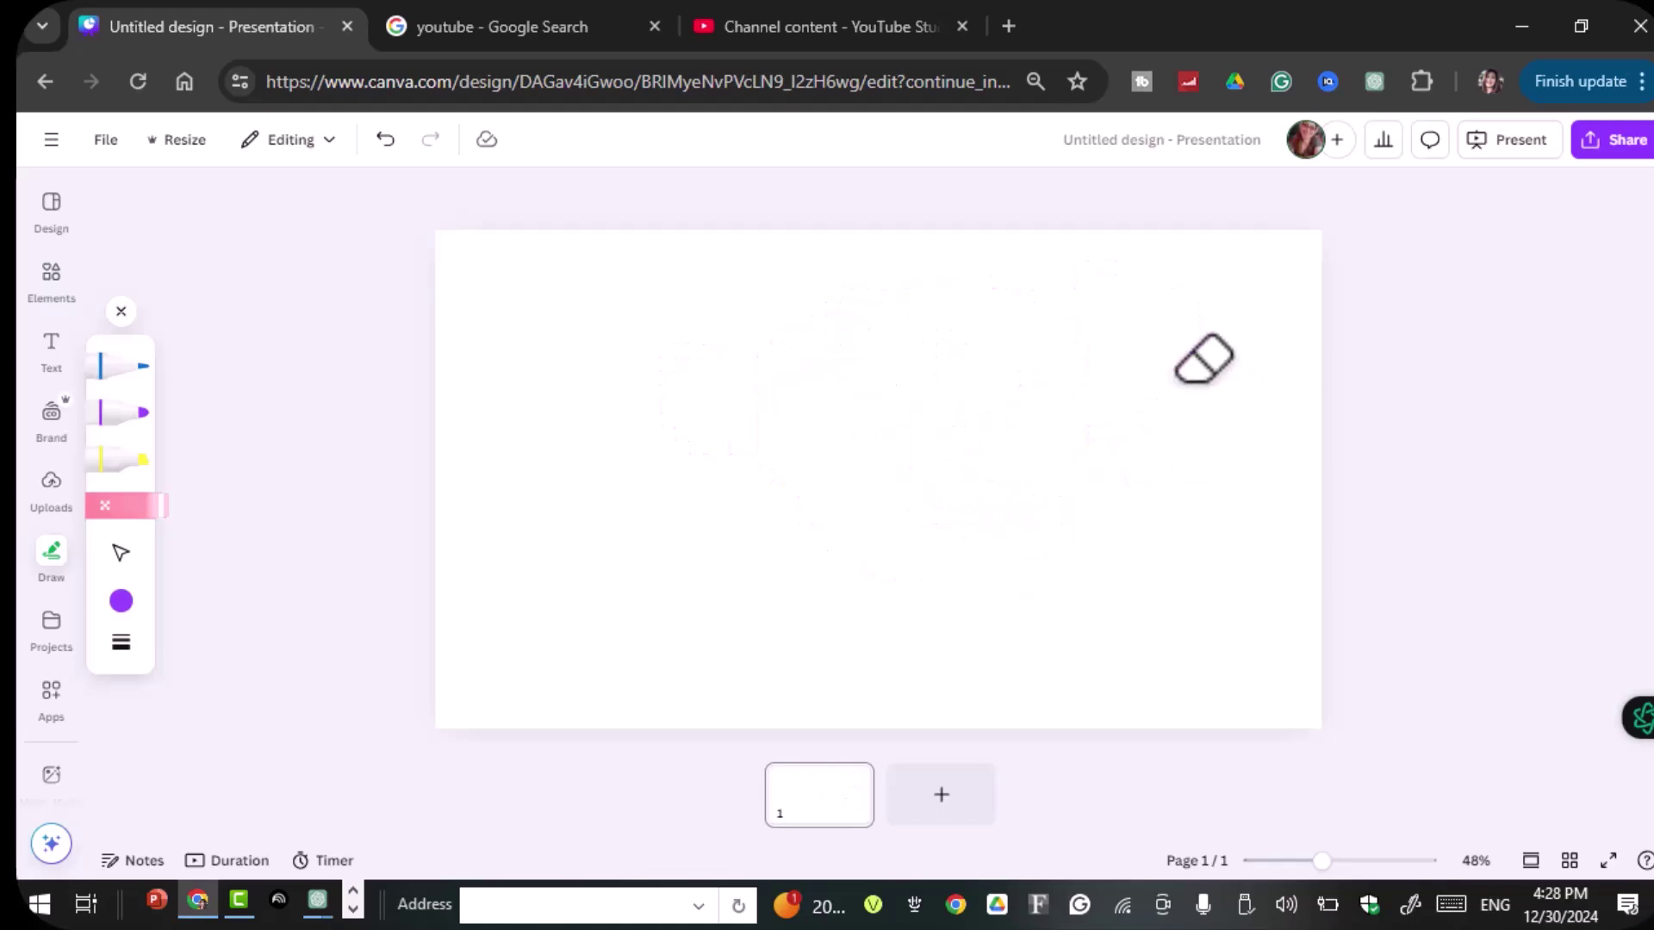
pyautogui.click(51, 280)
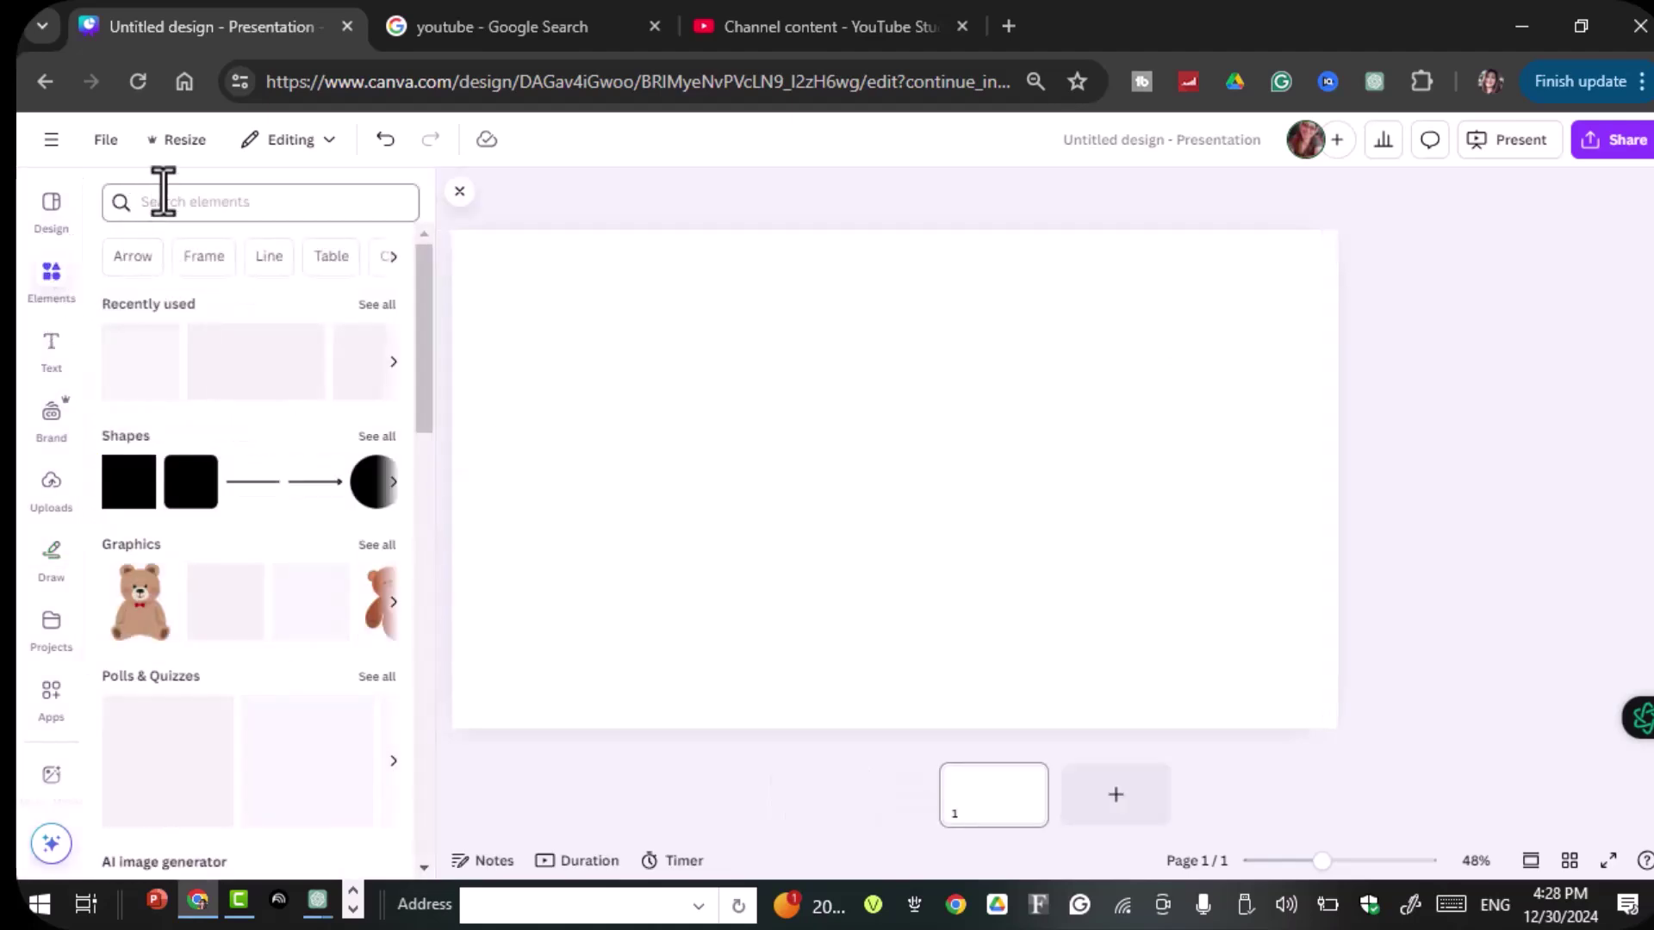
pyautogui.click(162, 198)
pyautogui.click(155, 290)
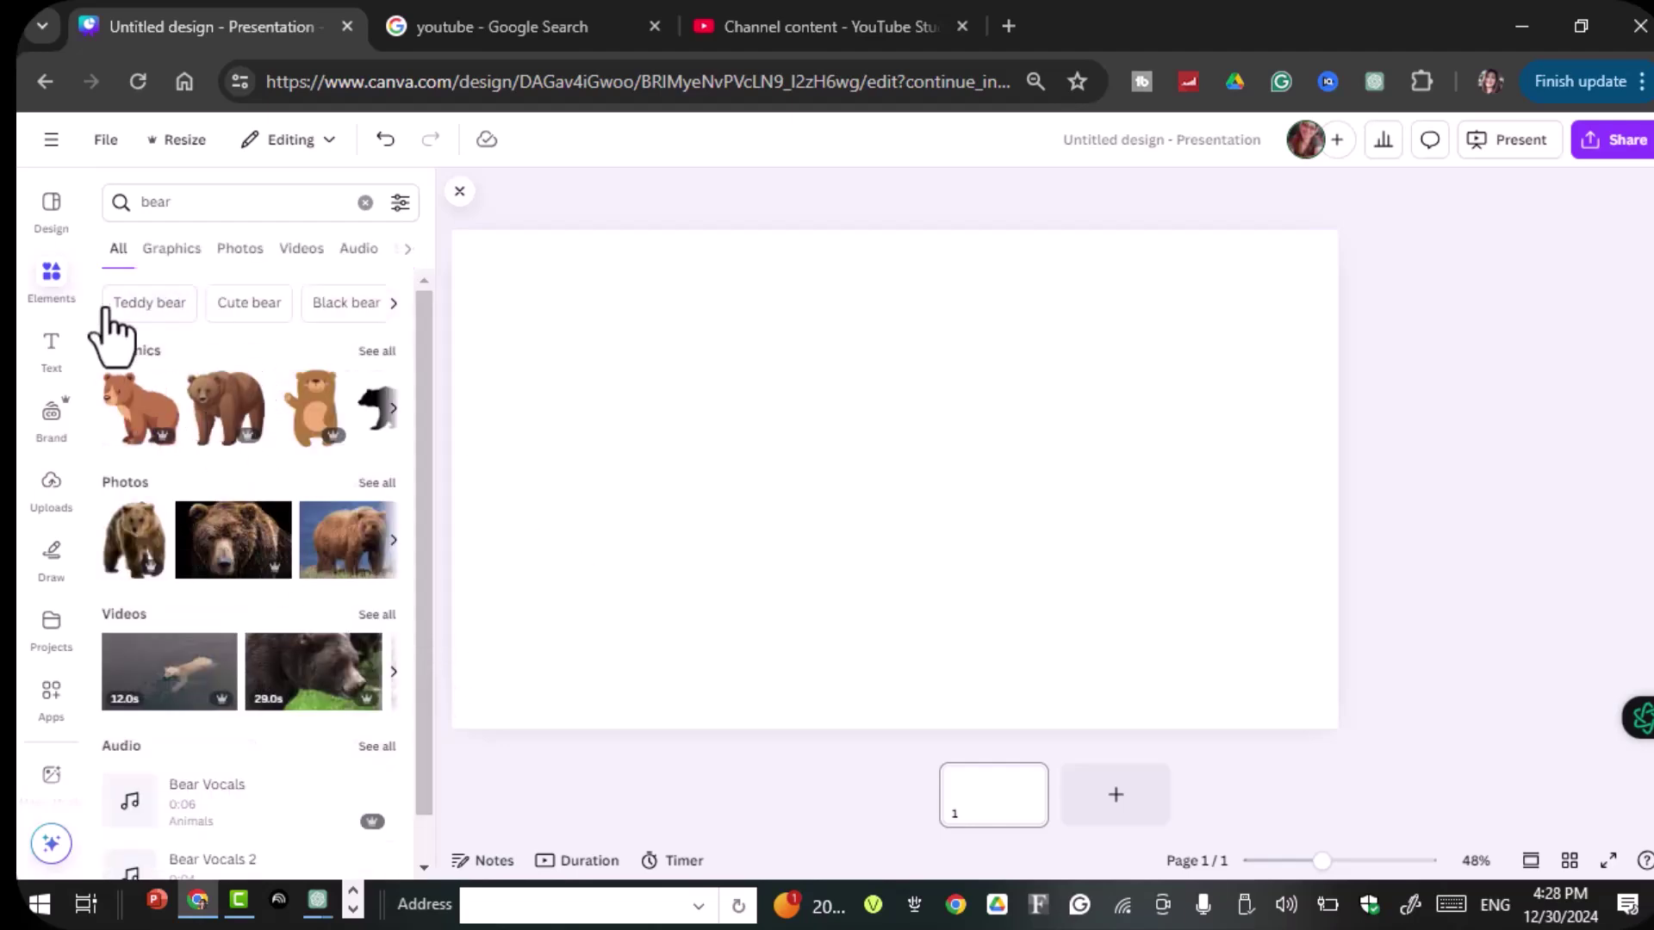
pyautogui.click(175, 250)
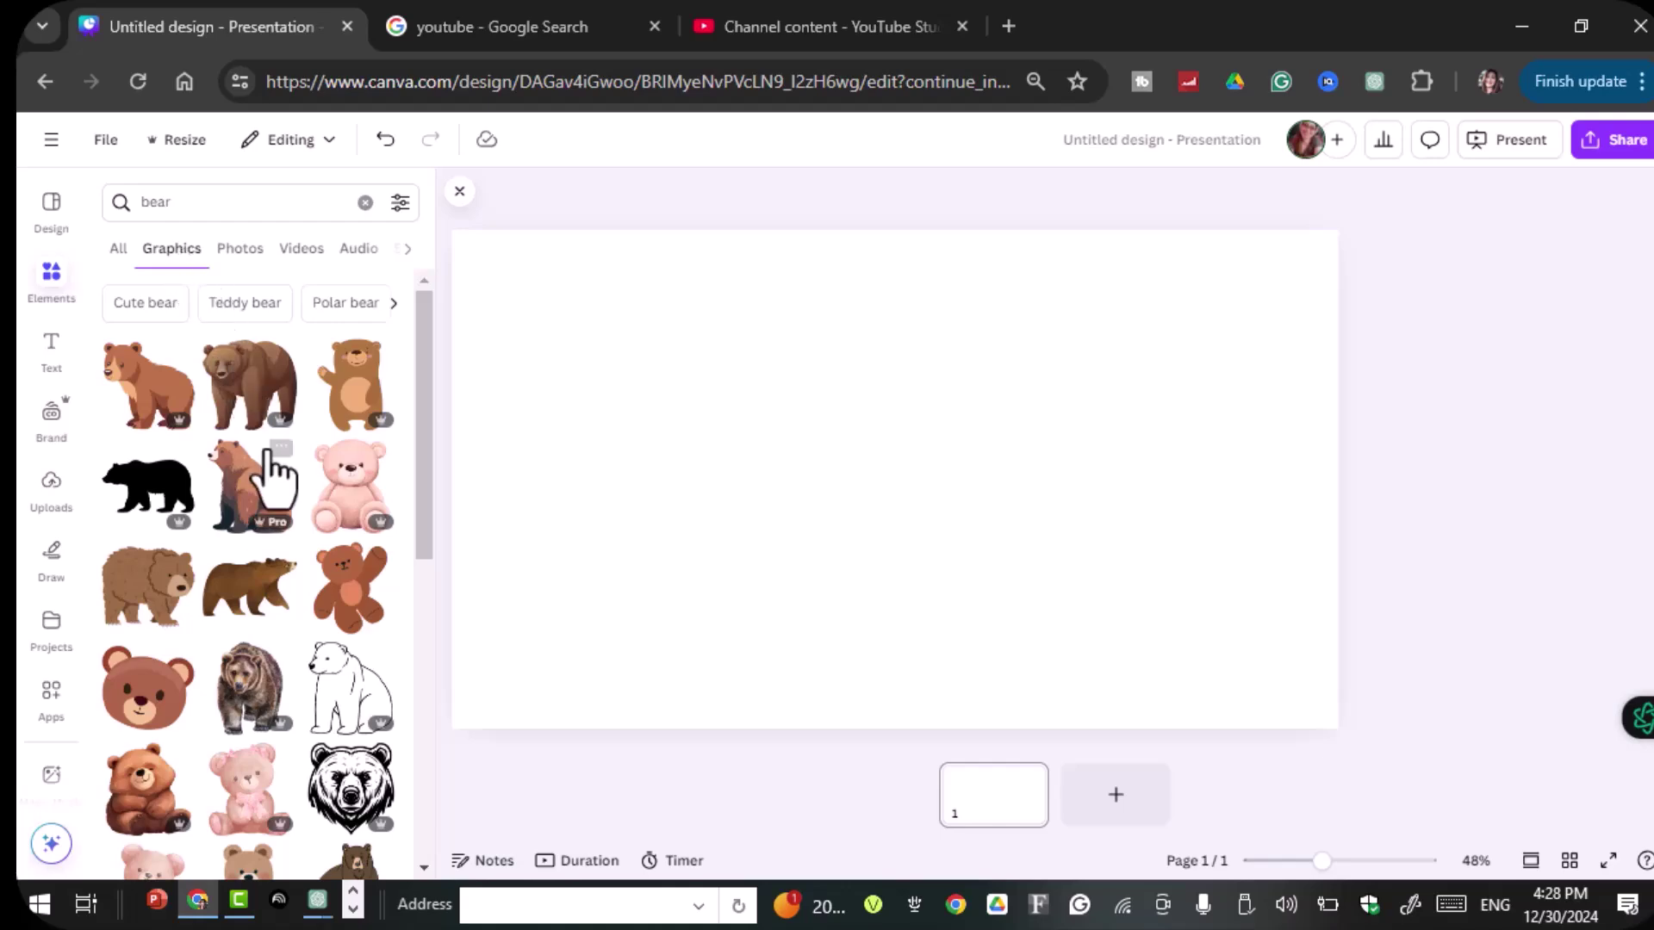
pyautogui.scroll(-3, 325, 535)
pyautogui.scroll(-5, 310, 654)
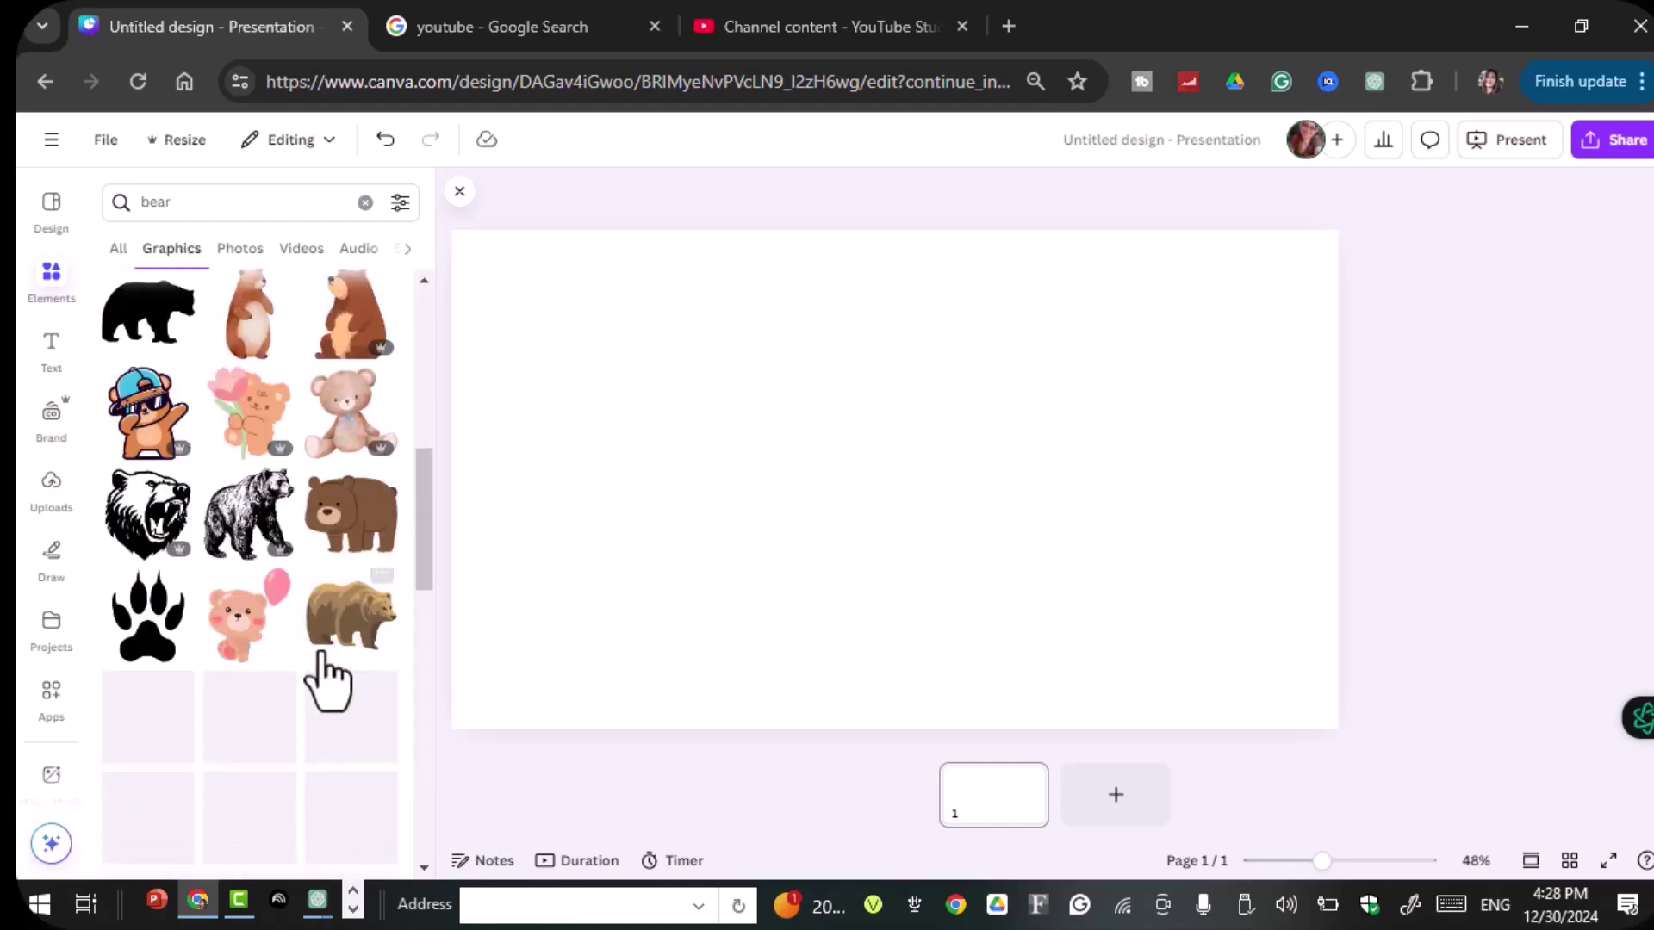
pyautogui.scroll(-3, 288, 701)
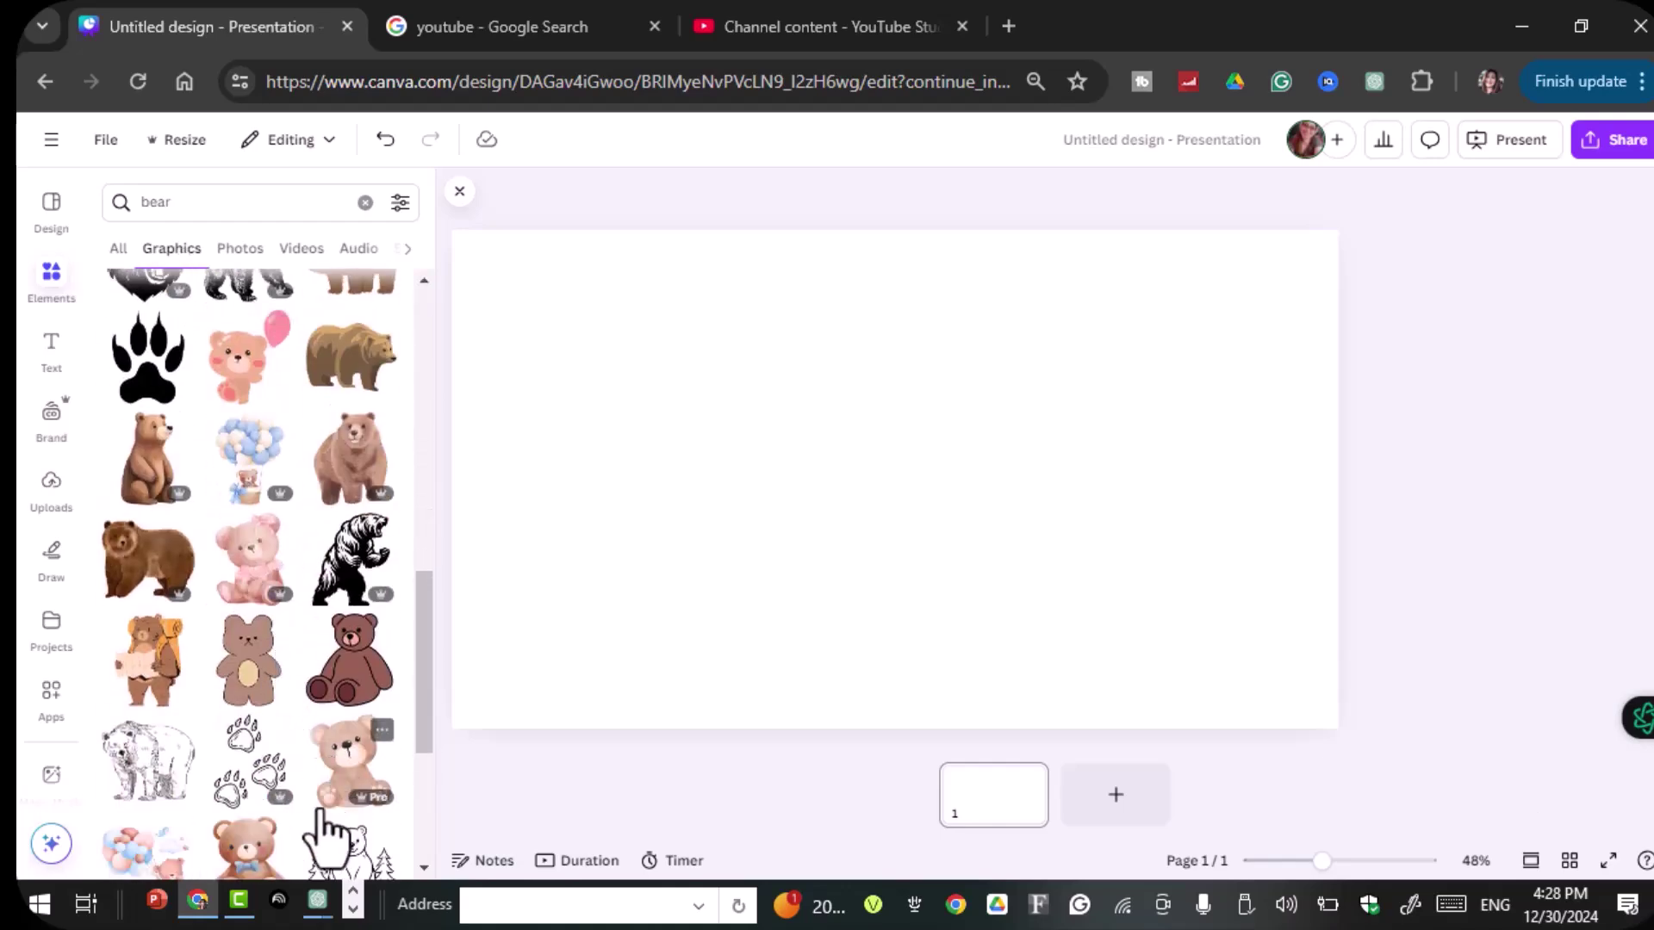
pyautogui.scroll(-4, 297, 698)
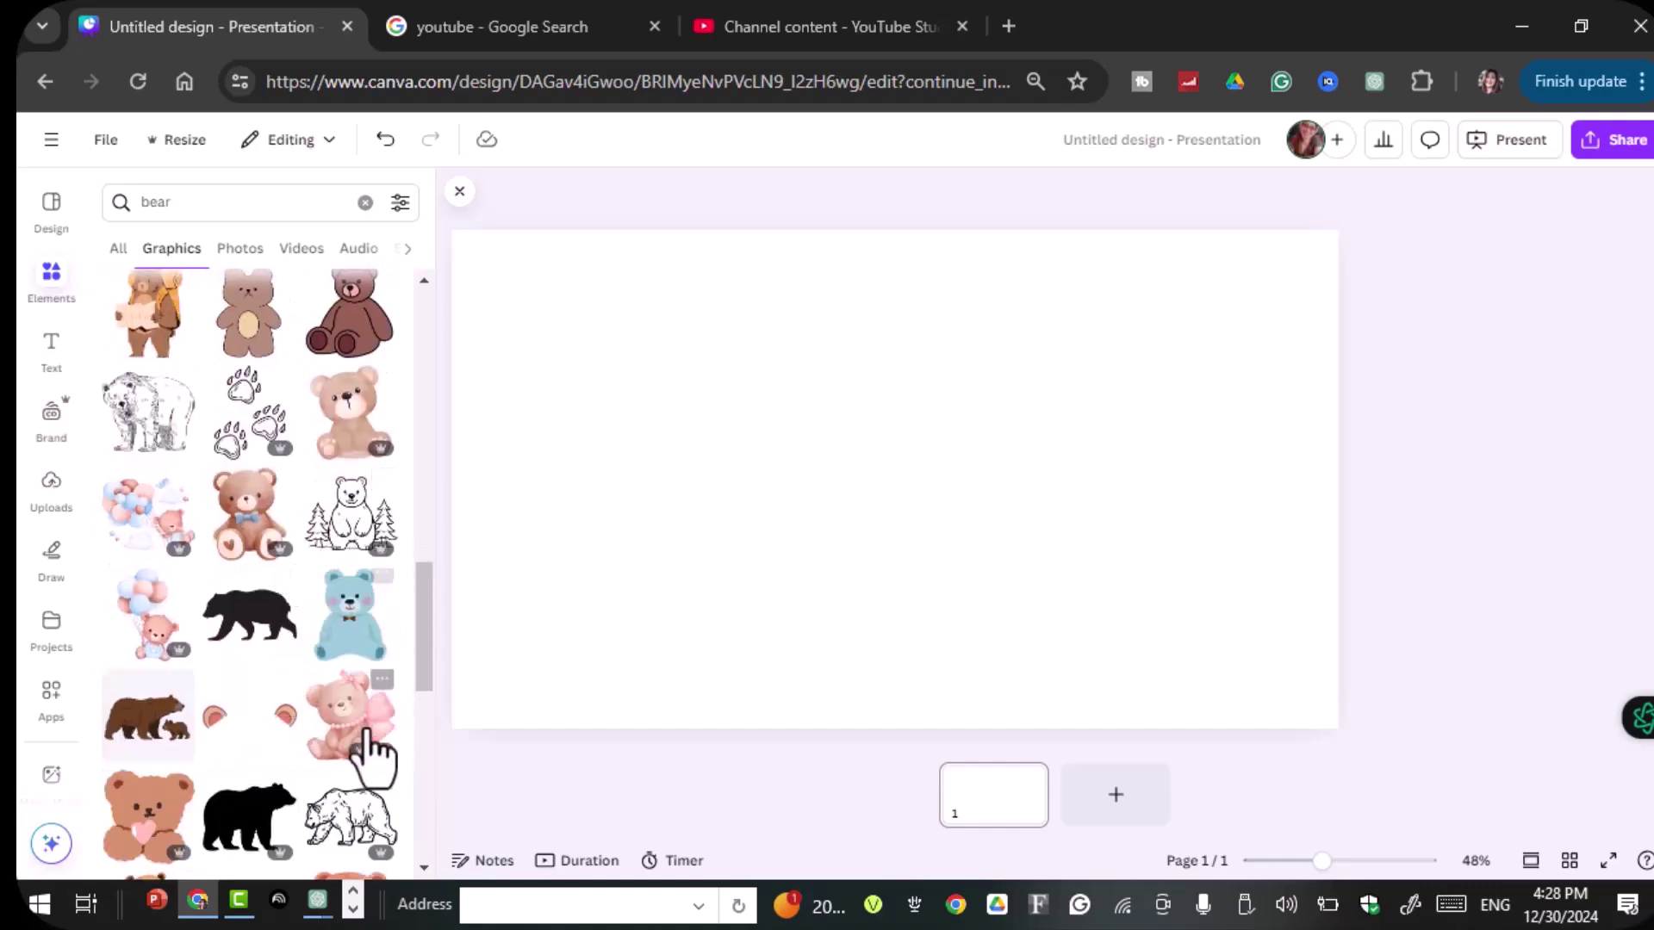
pyautogui.scroll(-4, 243, 749)
pyautogui.scroll(15, 250, 707)
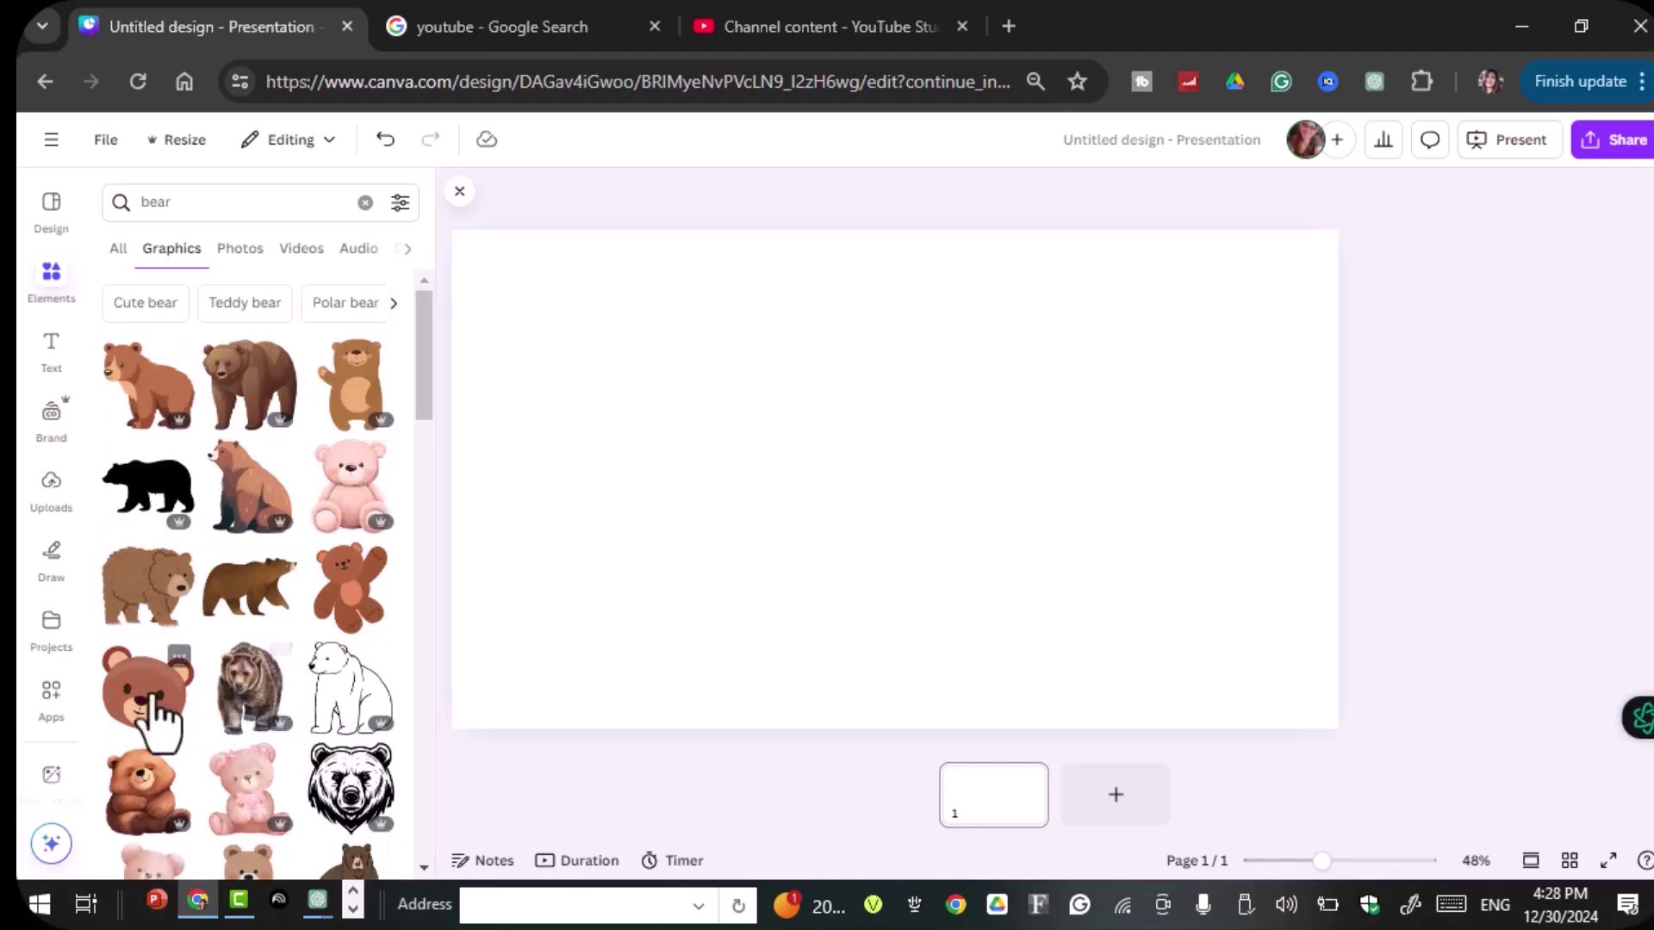
# - Add the round bear-face graphic to the slide and select it
pyautogui.click(147, 689)
pyautogui.rightClick(1056, 411)
pyautogui.click(866, 517)
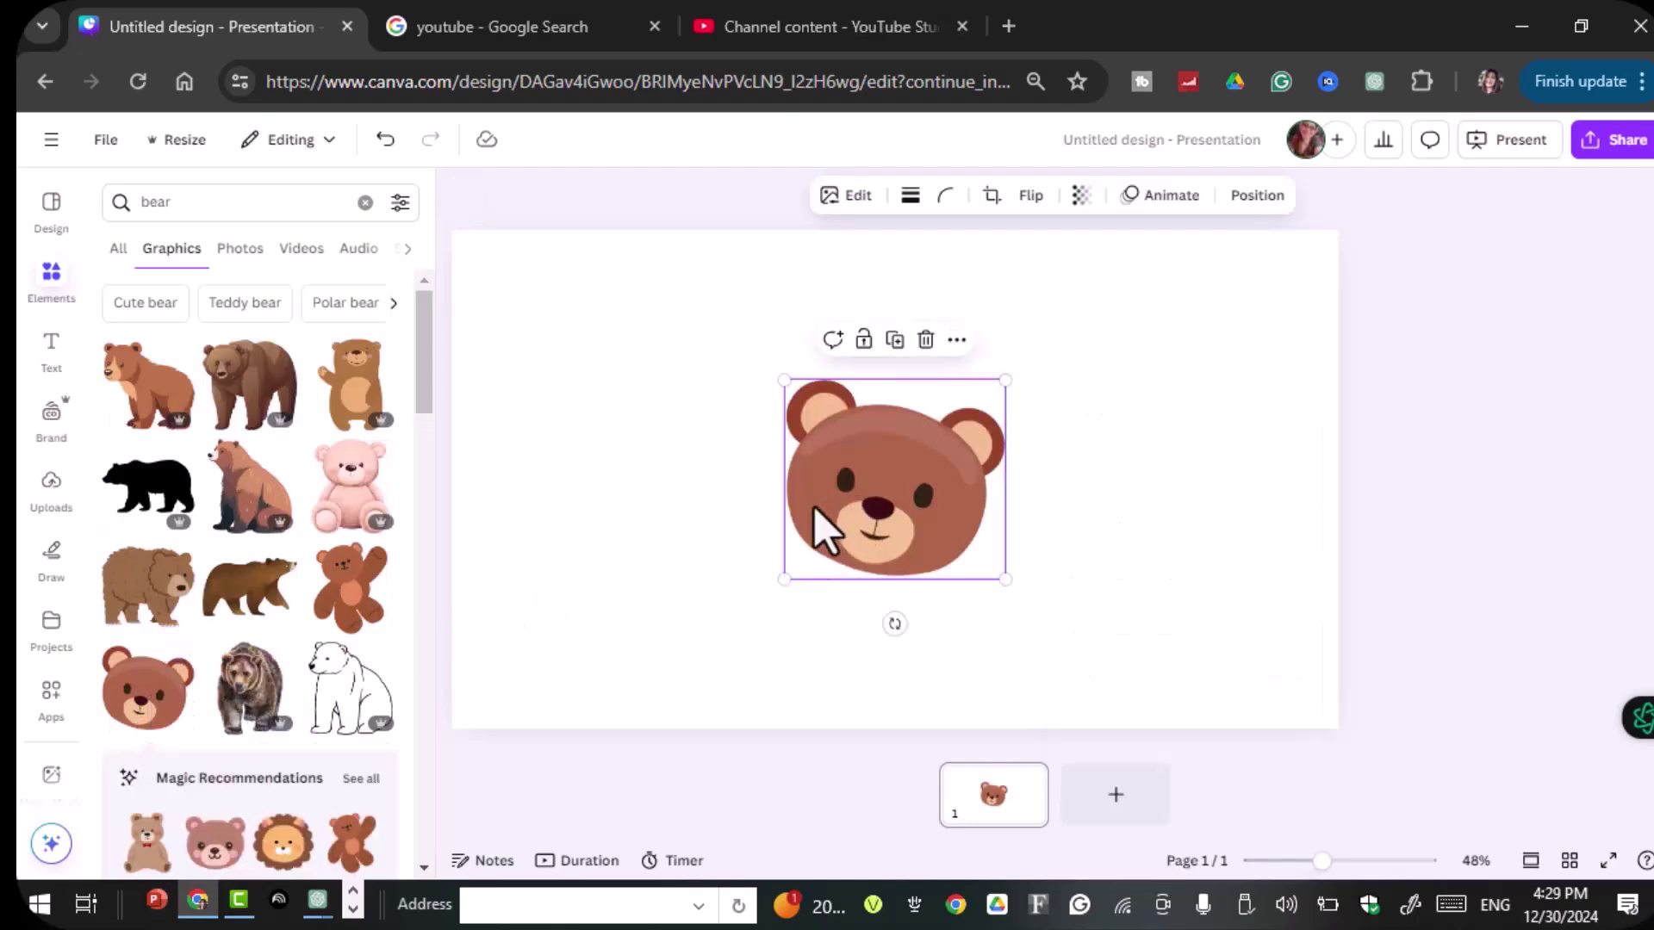
pyautogui.moveTo(835, 453); pyautogui.dragTo(790, 443)
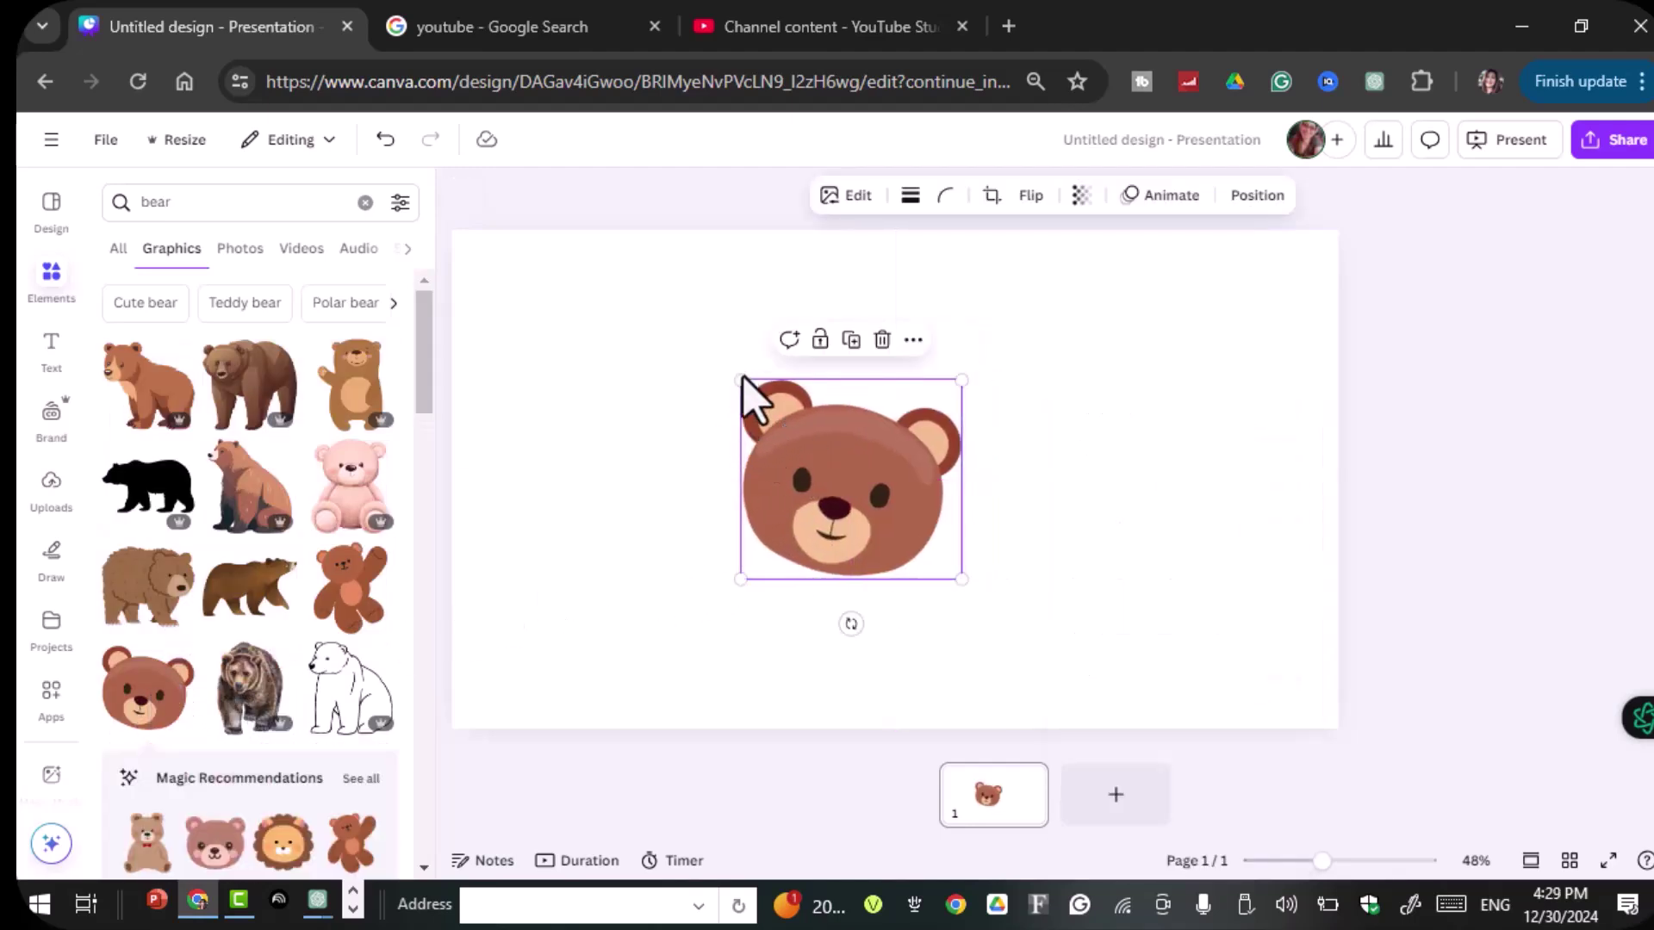
# - Enlarge the bear from both corners and centre it on the slide
pyautogui.moveTo(741, 380); pyautogui.dragTo(645, 295)
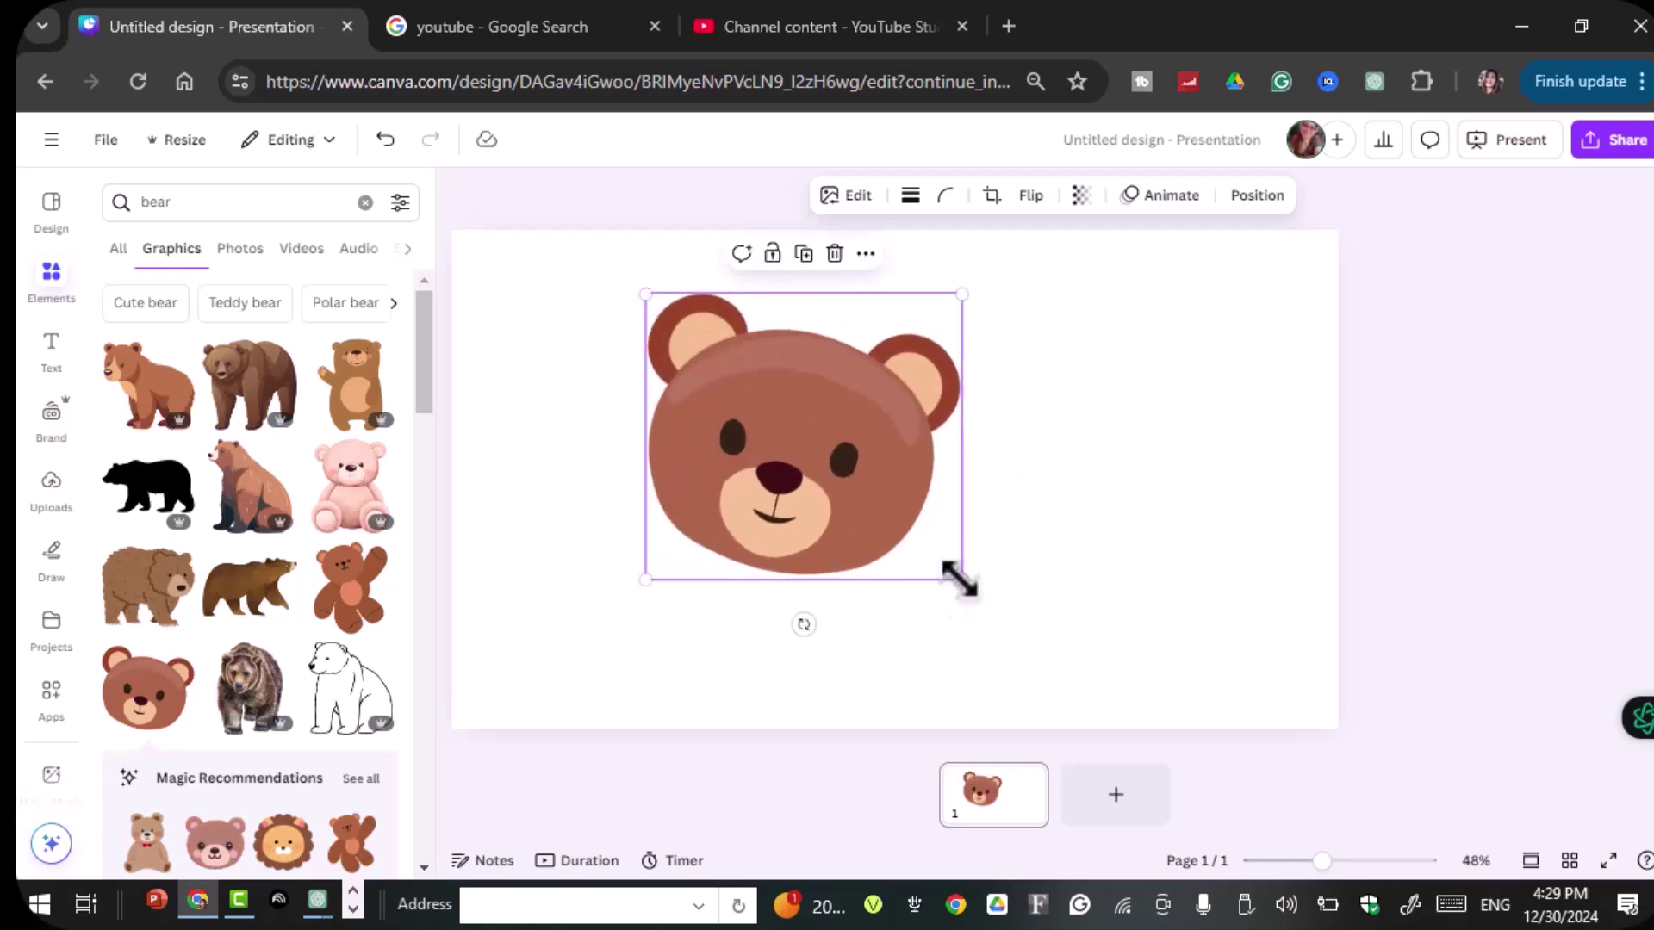
pyautogui.moveTo(962, 579); pyautogui.dragTo(1099, 704)
pyautogui.moveTo(940, 430); pyautogui.dragTo(876, 400)
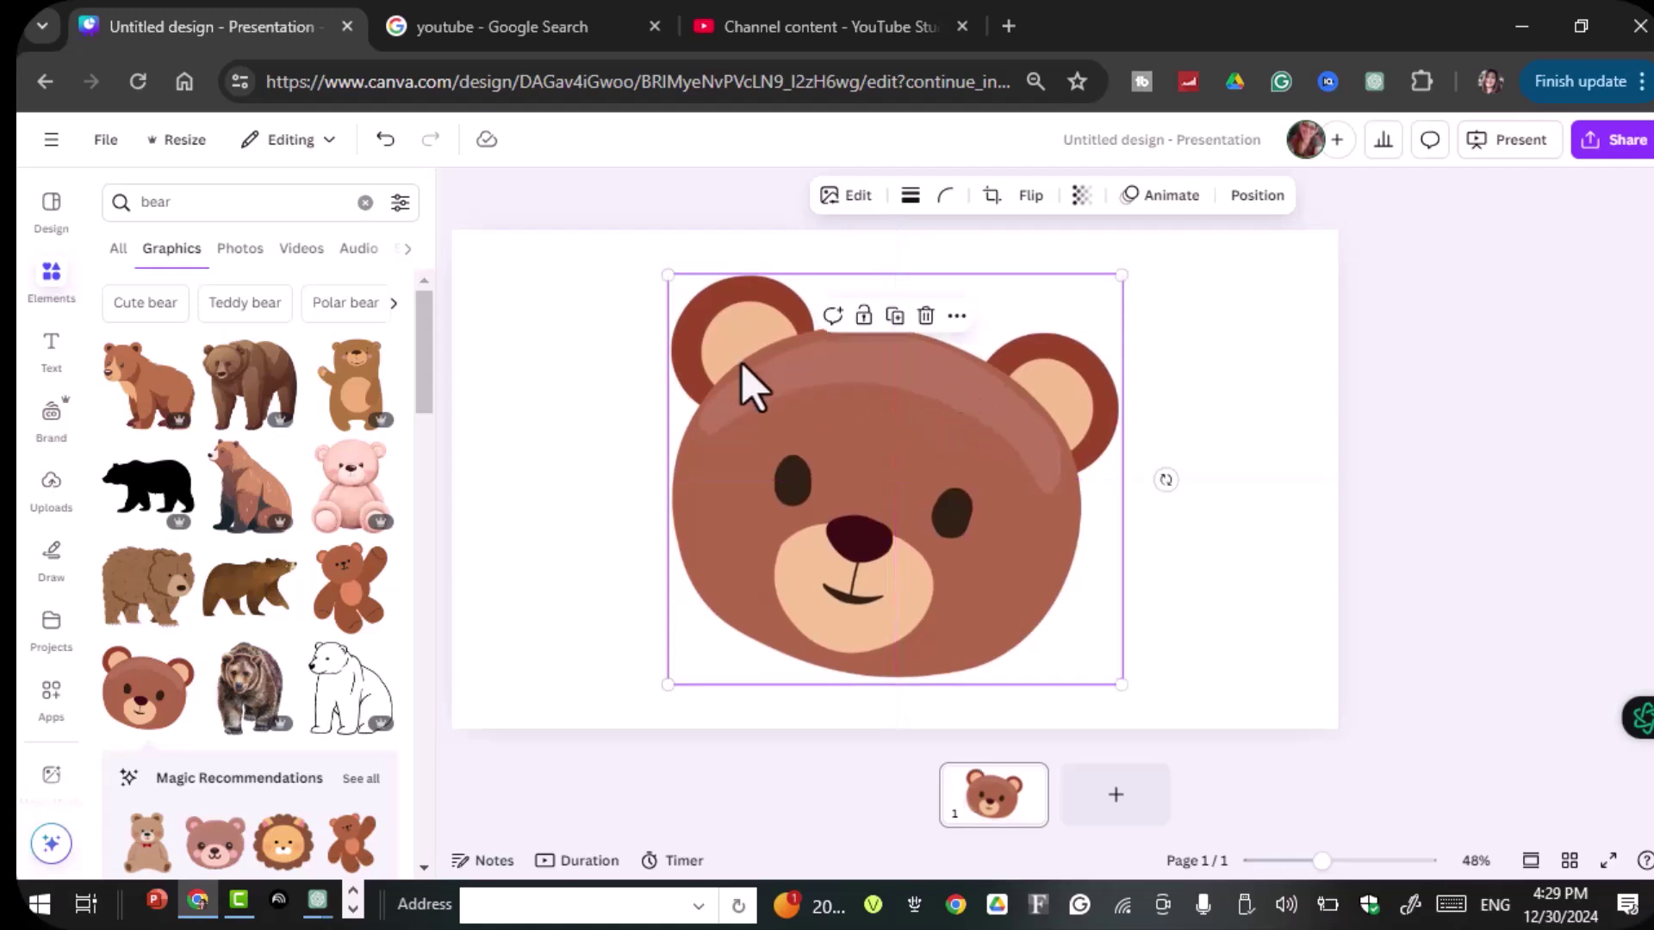
pyautogui.click(635, 504)
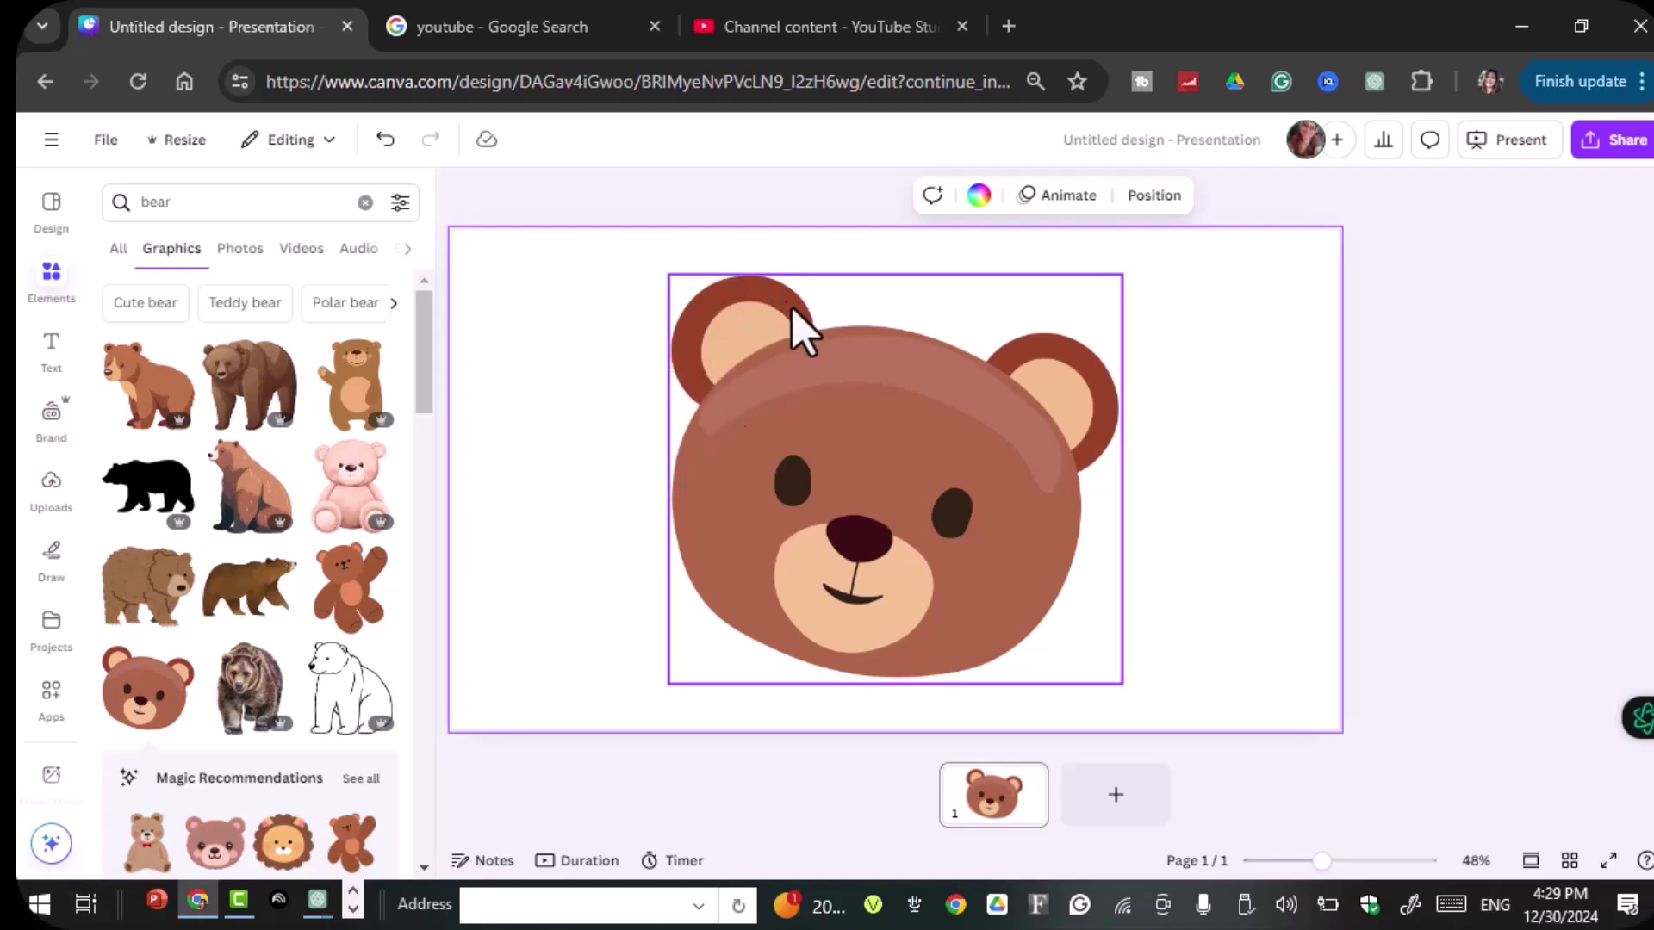
pyautogui.moveTo(716, 320); pyautogui.dragTo(703, 344)
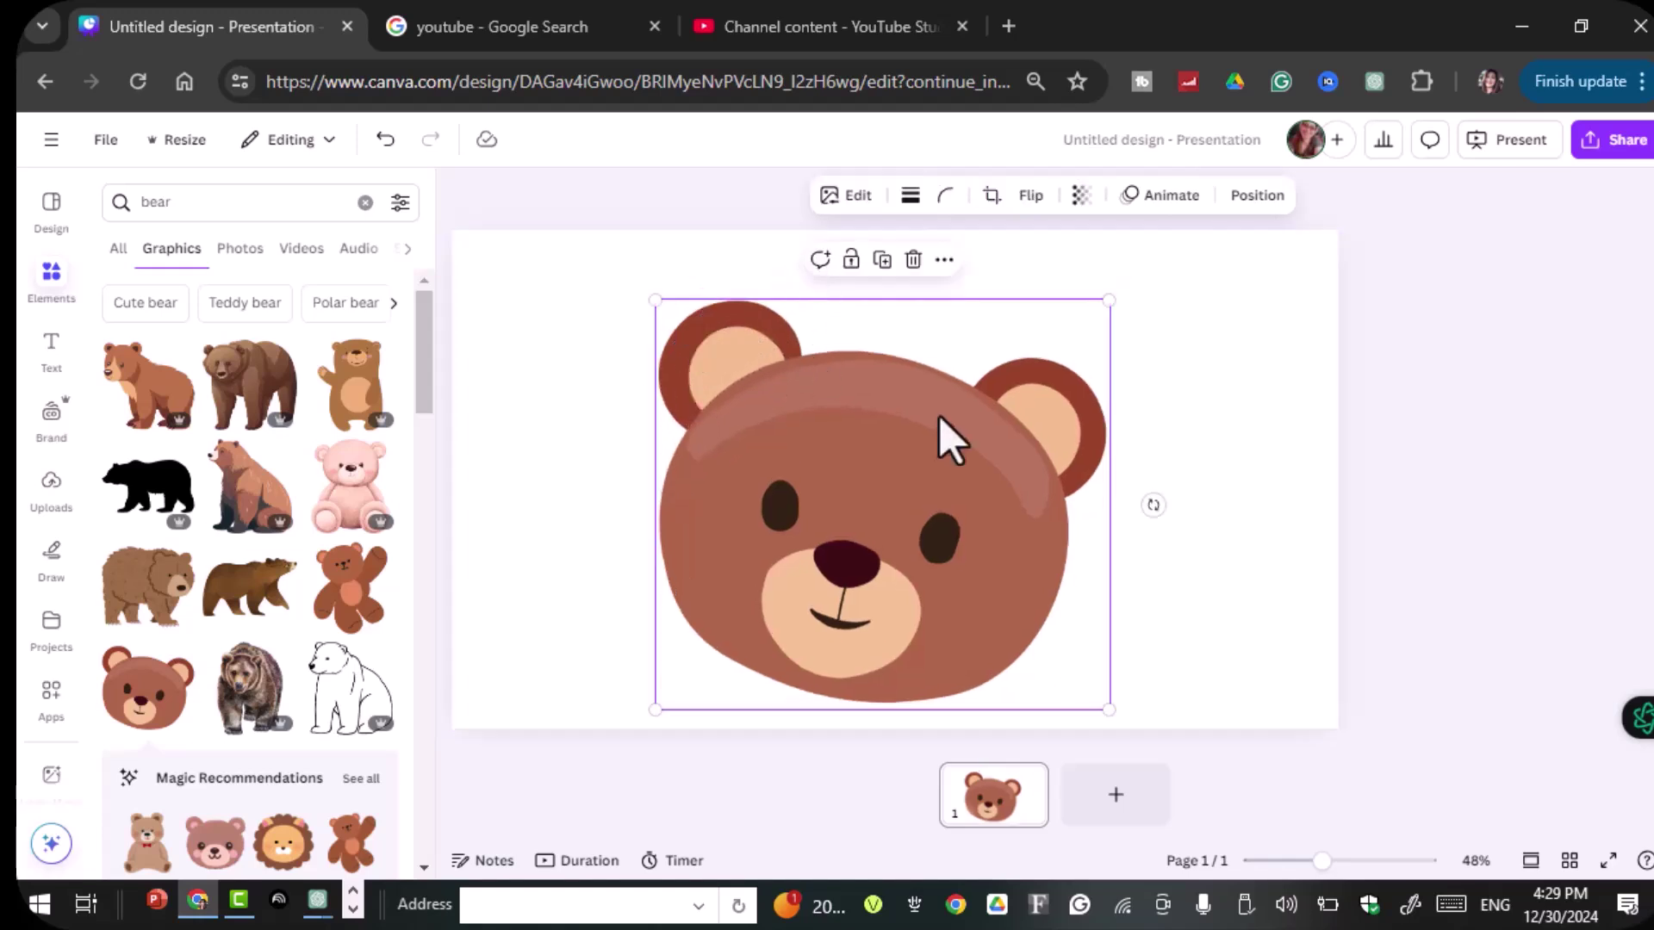
pyautogui.click(1080, 196)
# - Fade the bear graphic to transparency 11 and deselect it
pyautogui.moveTo(1128, 286); pyautogui.dragTo(1000, 334)
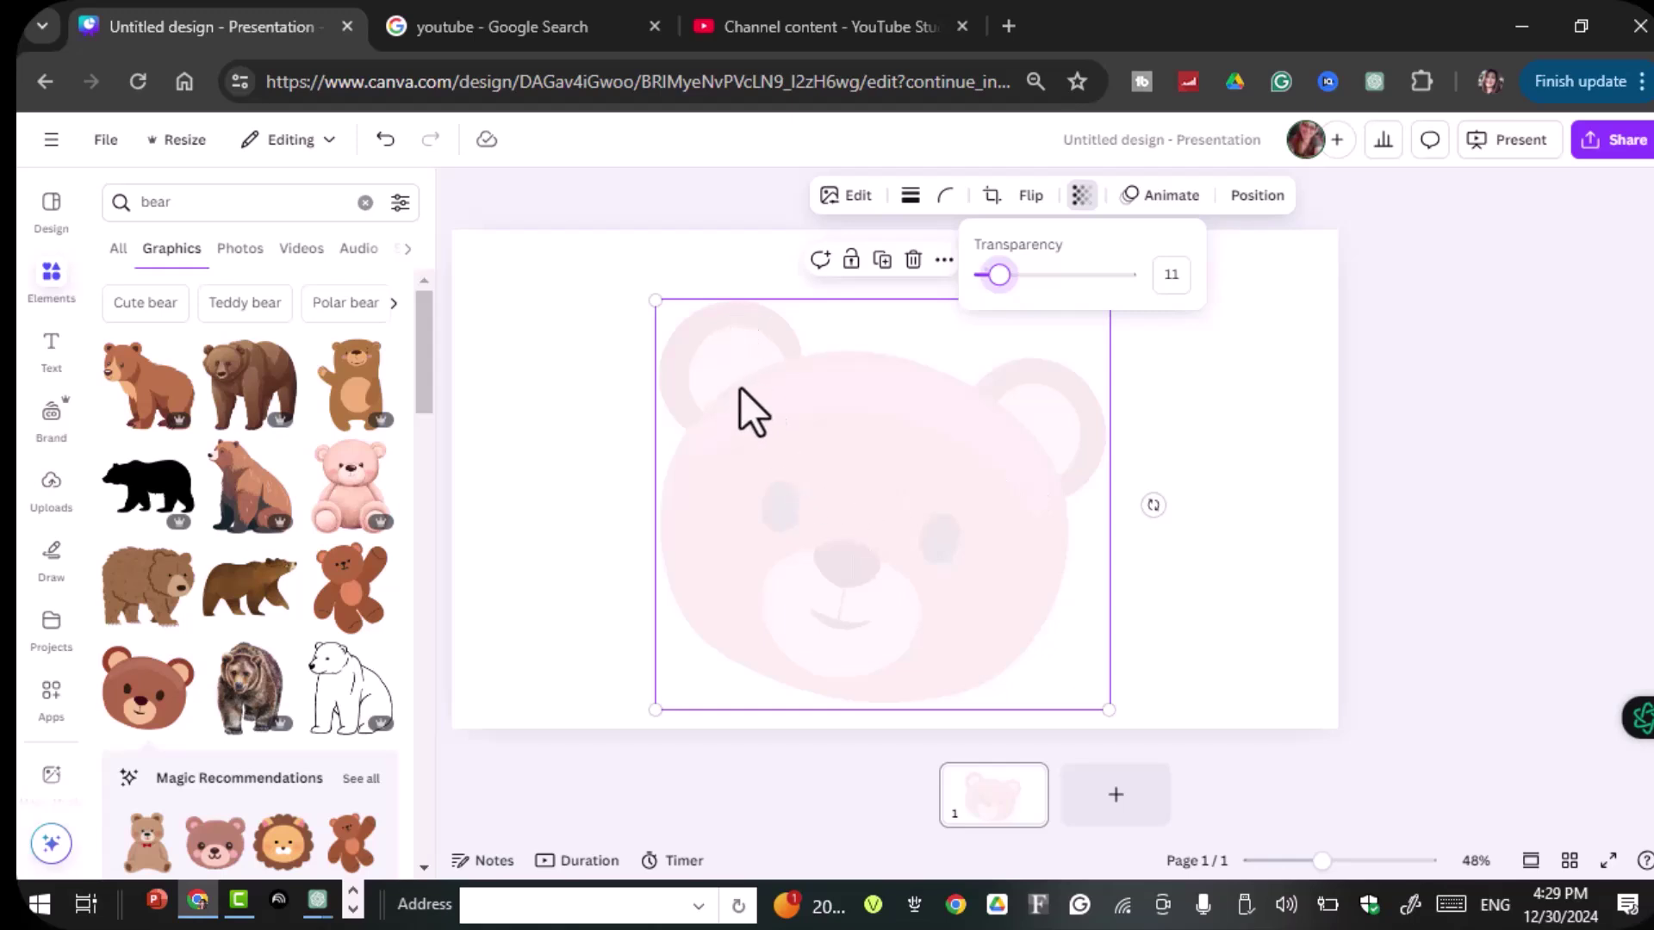
pyautogui.click(1196, 468)
pyautogui.click(1201, 468)
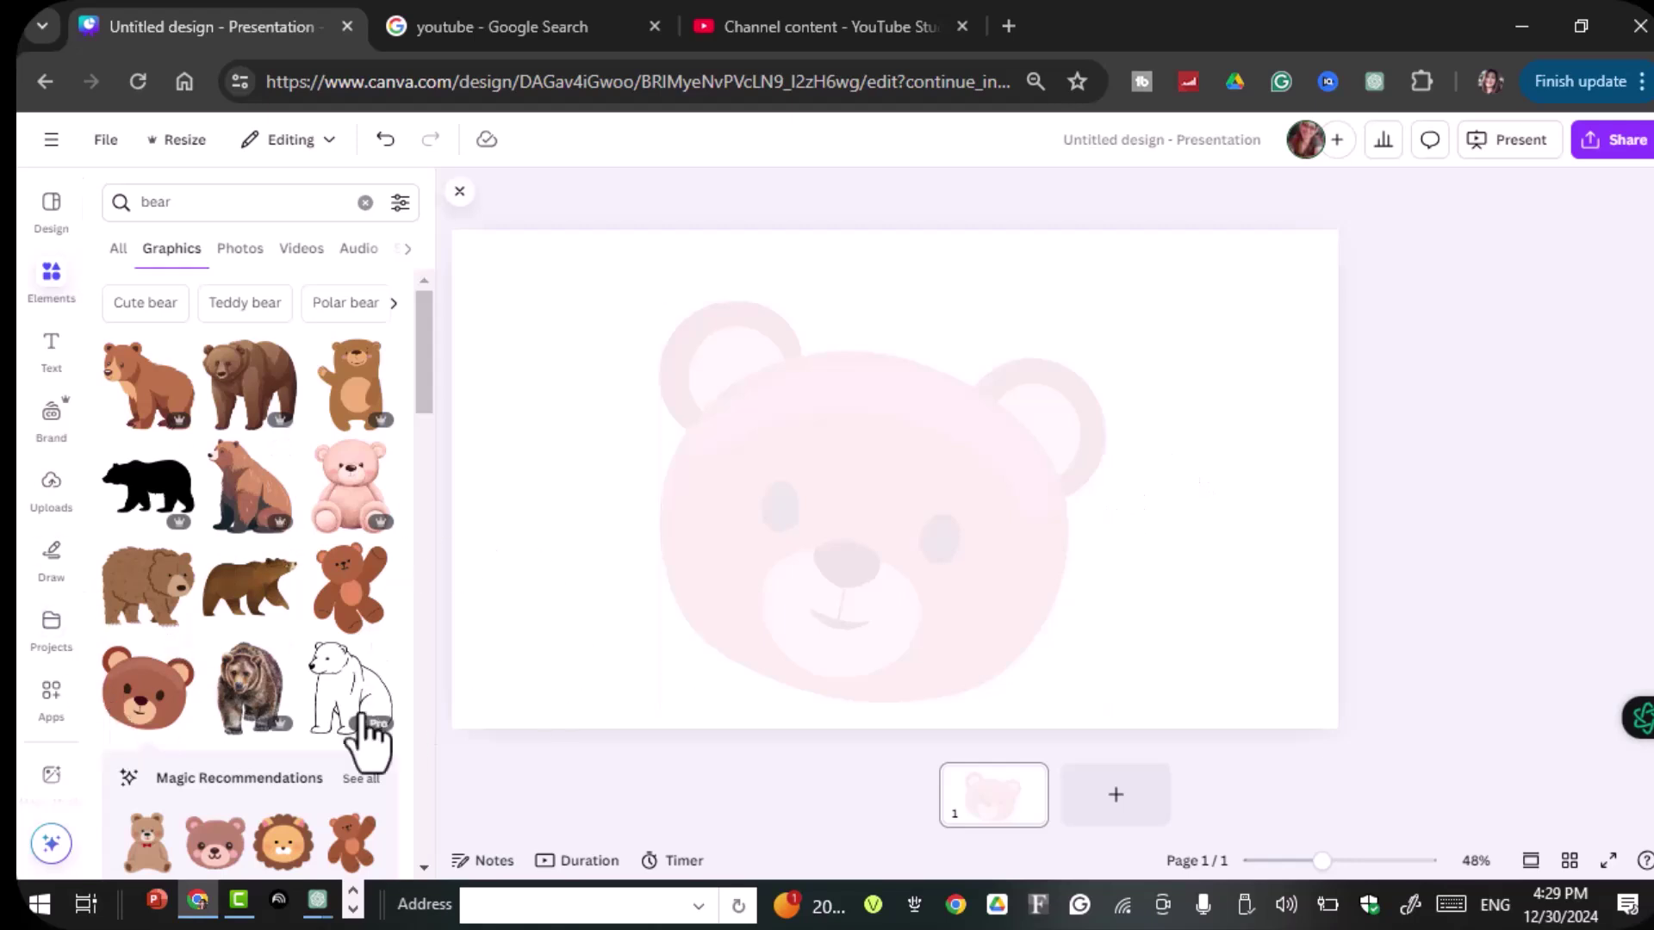
# - Set the drawing pen to dark navy with stroke weight 21
pyautogui.click(53, 551)
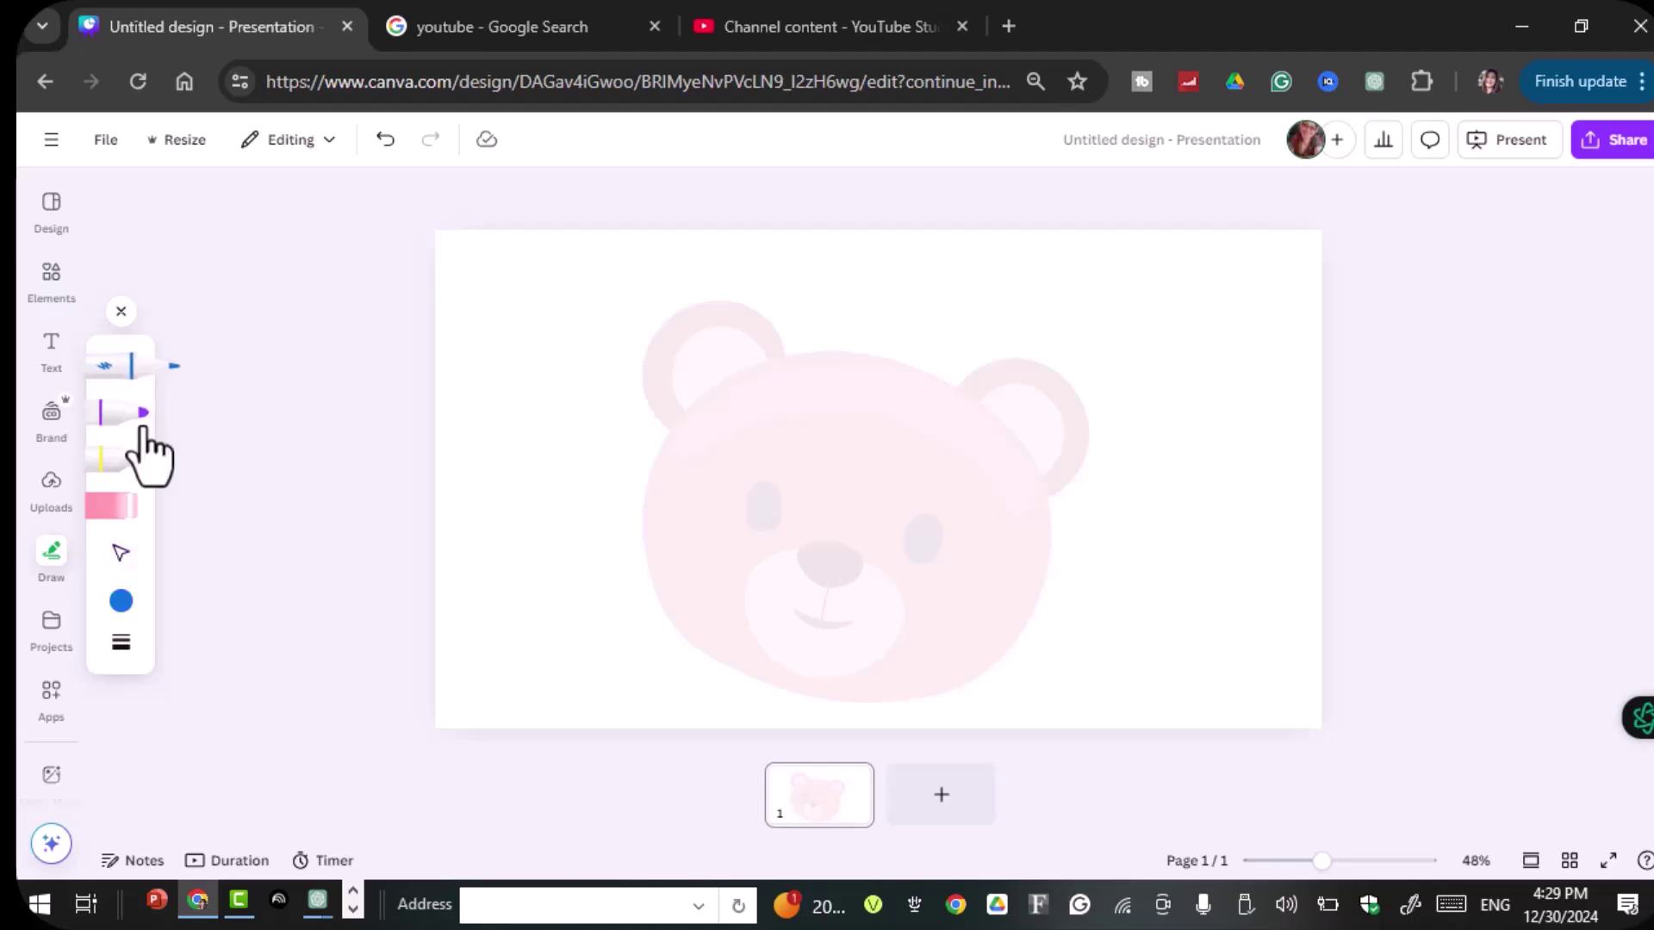
pyautogui.click(122, 601)
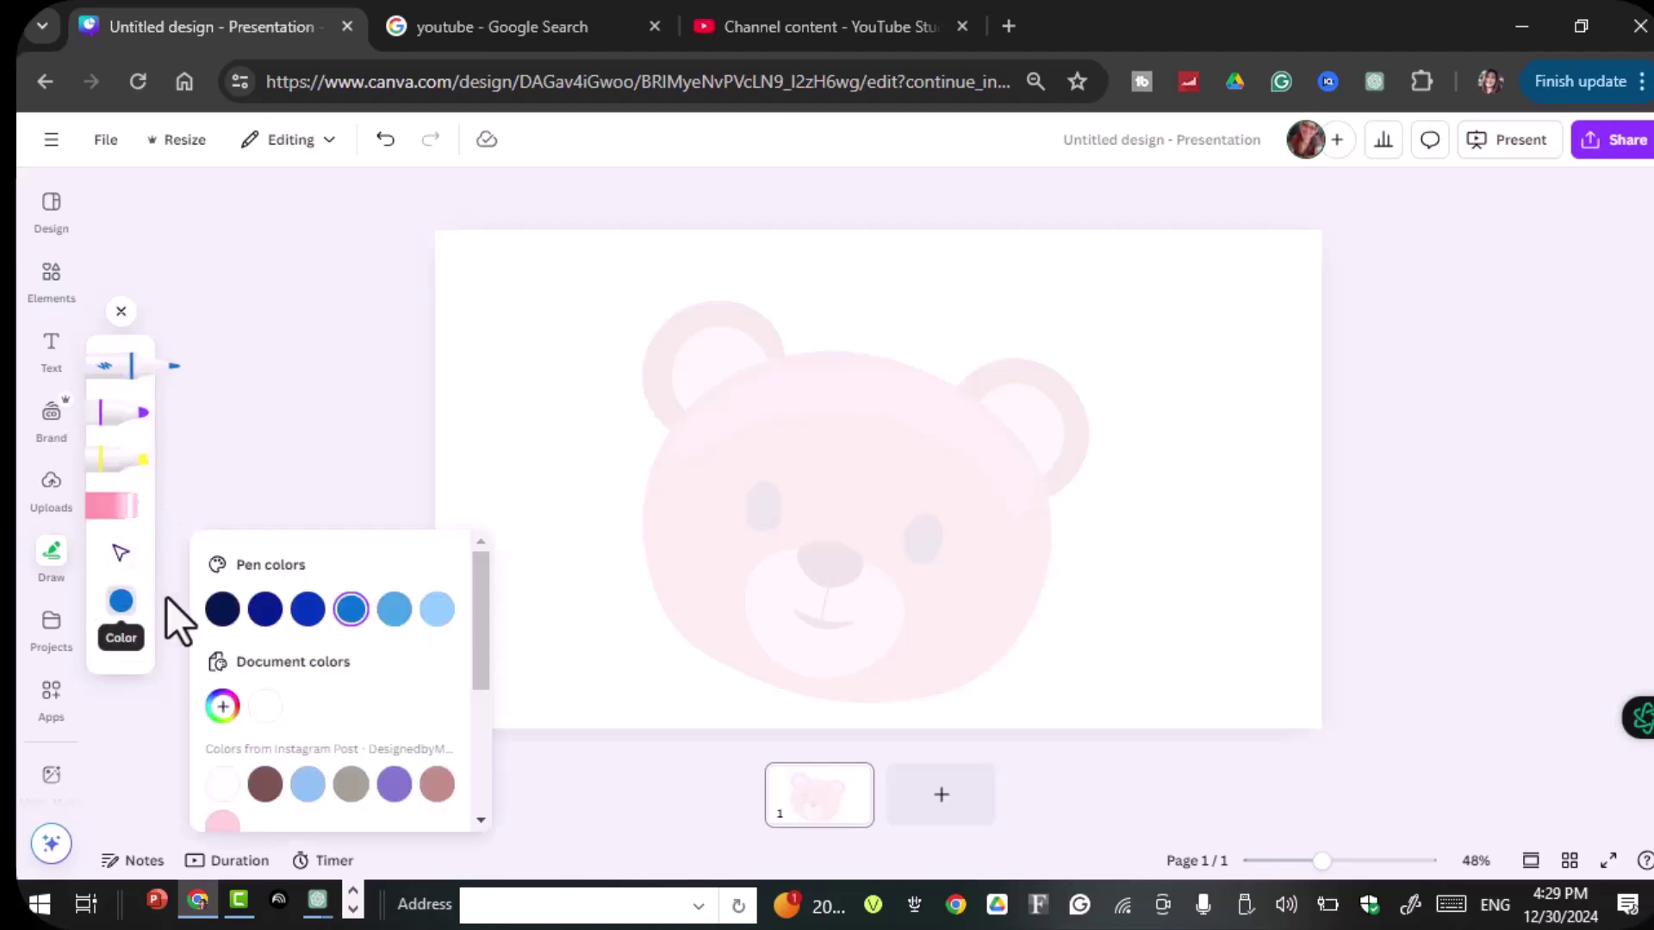
pyautogui.click(223, 609)
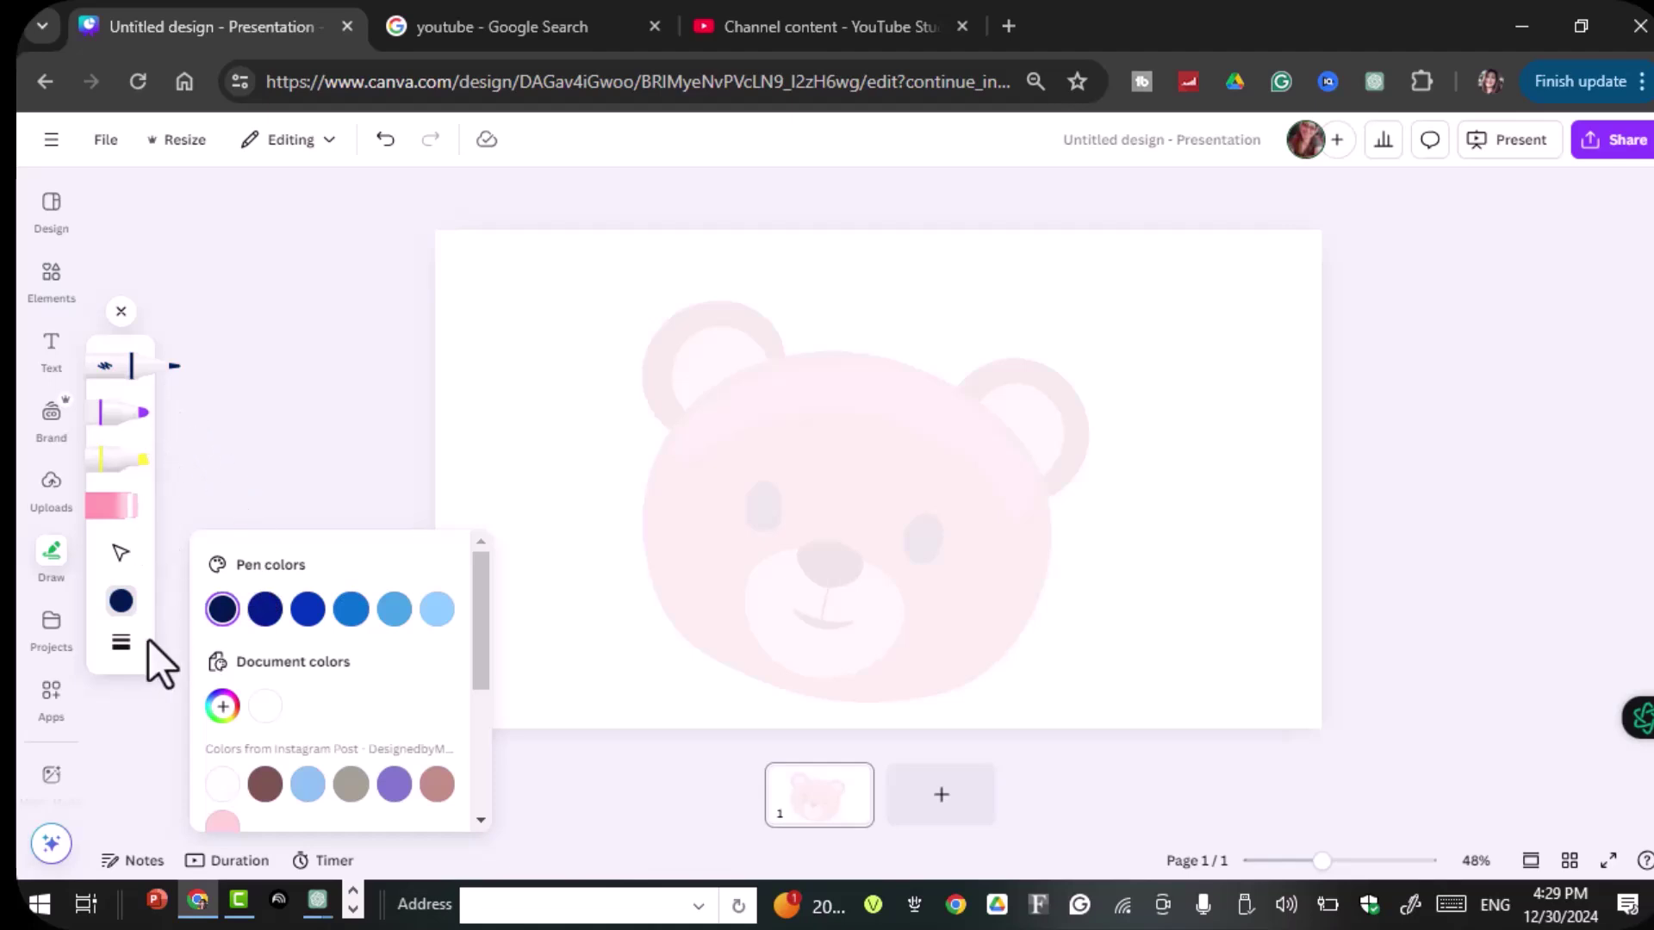
pyautogui.click(121, 641)
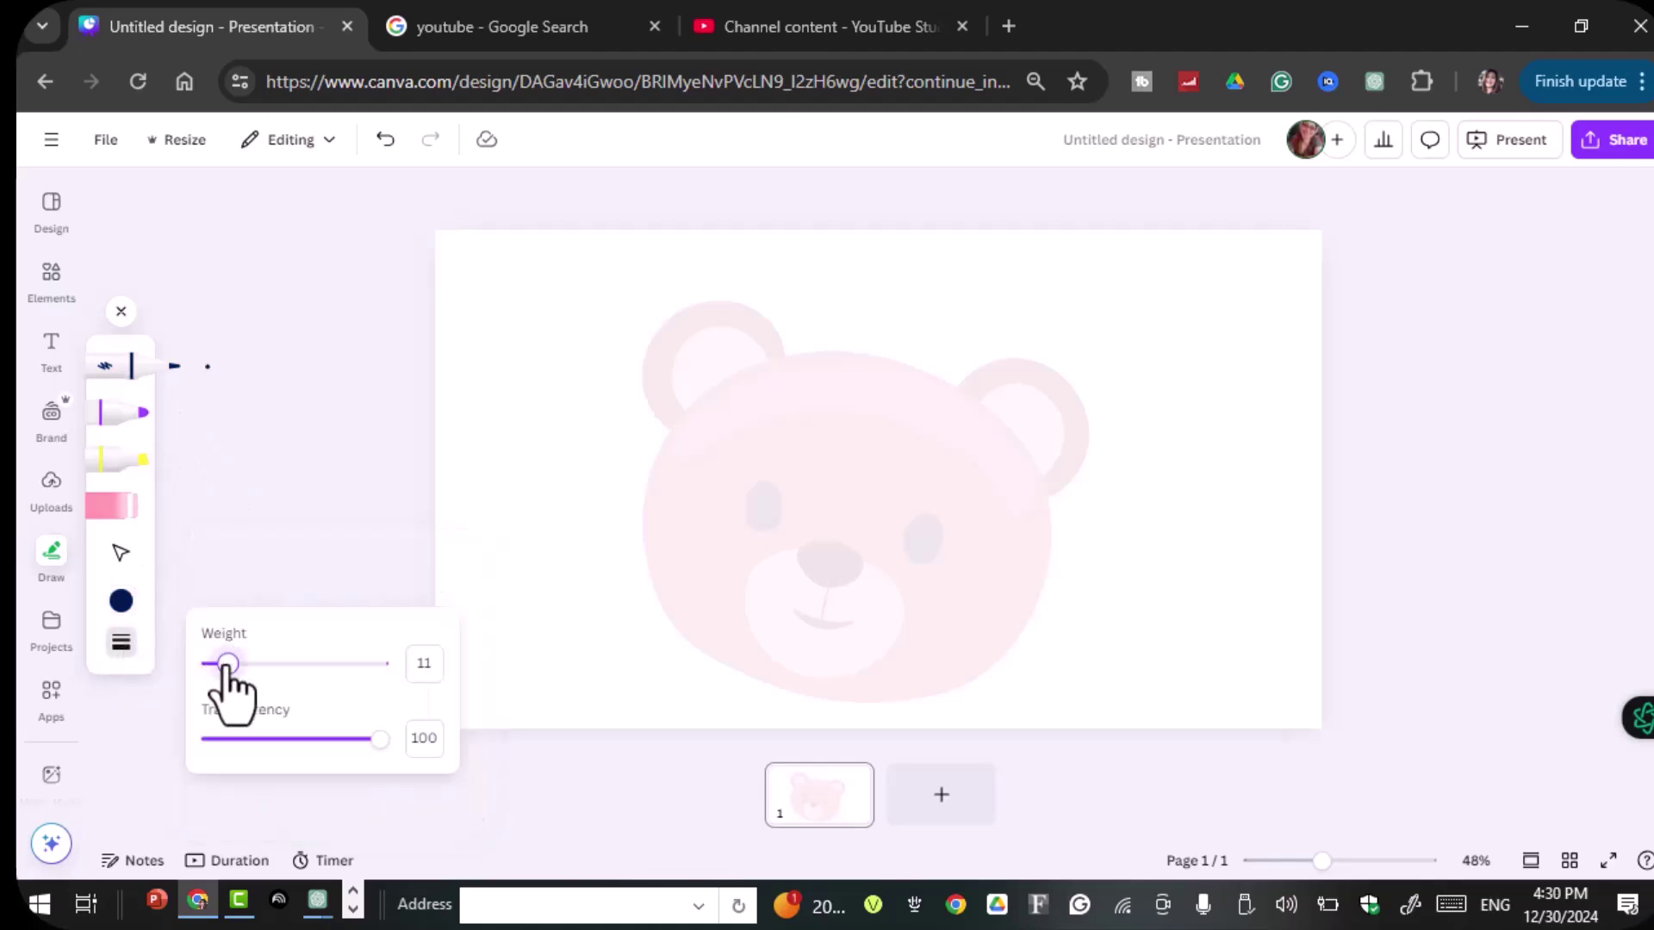
pyautogui.moveTo(227, 664); pyautogui.dragTo(244, 664)
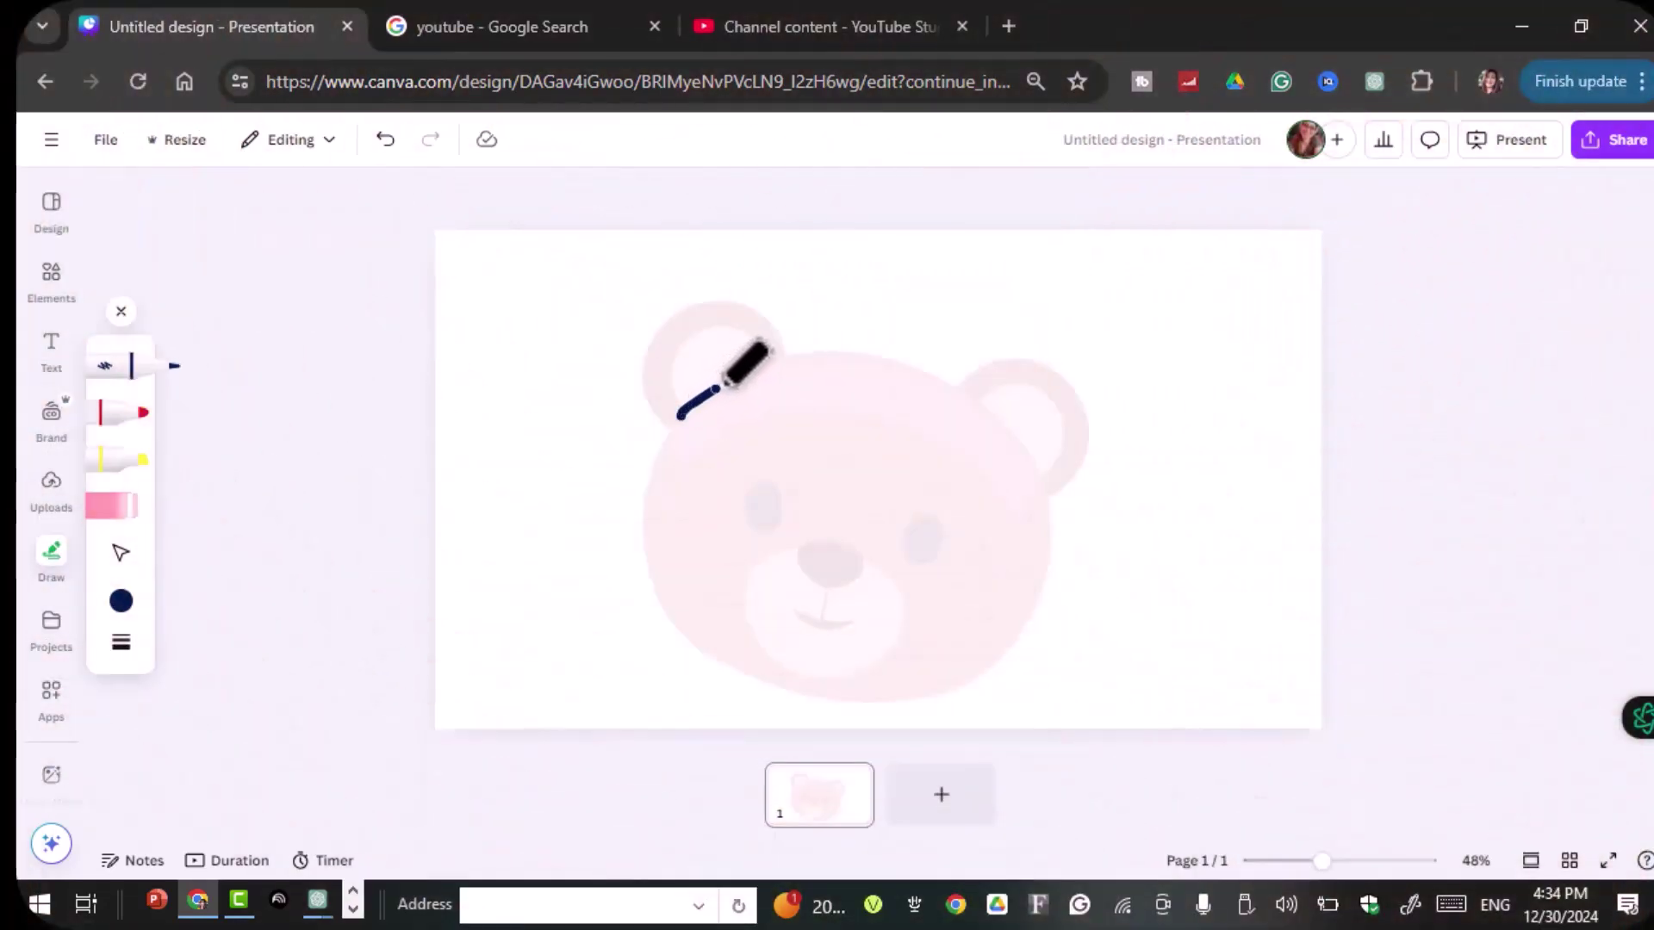
# - Trace the bear's ears, head outline, eyes, nose and muzzle with the navy pen
pyautogui.moveTo(737, 374)
pyautogui.mouseDown()
pyautogui.moveTo(819, 346)
pyautogui.moveTo(870, 354)
pyautogui.mouseUp()
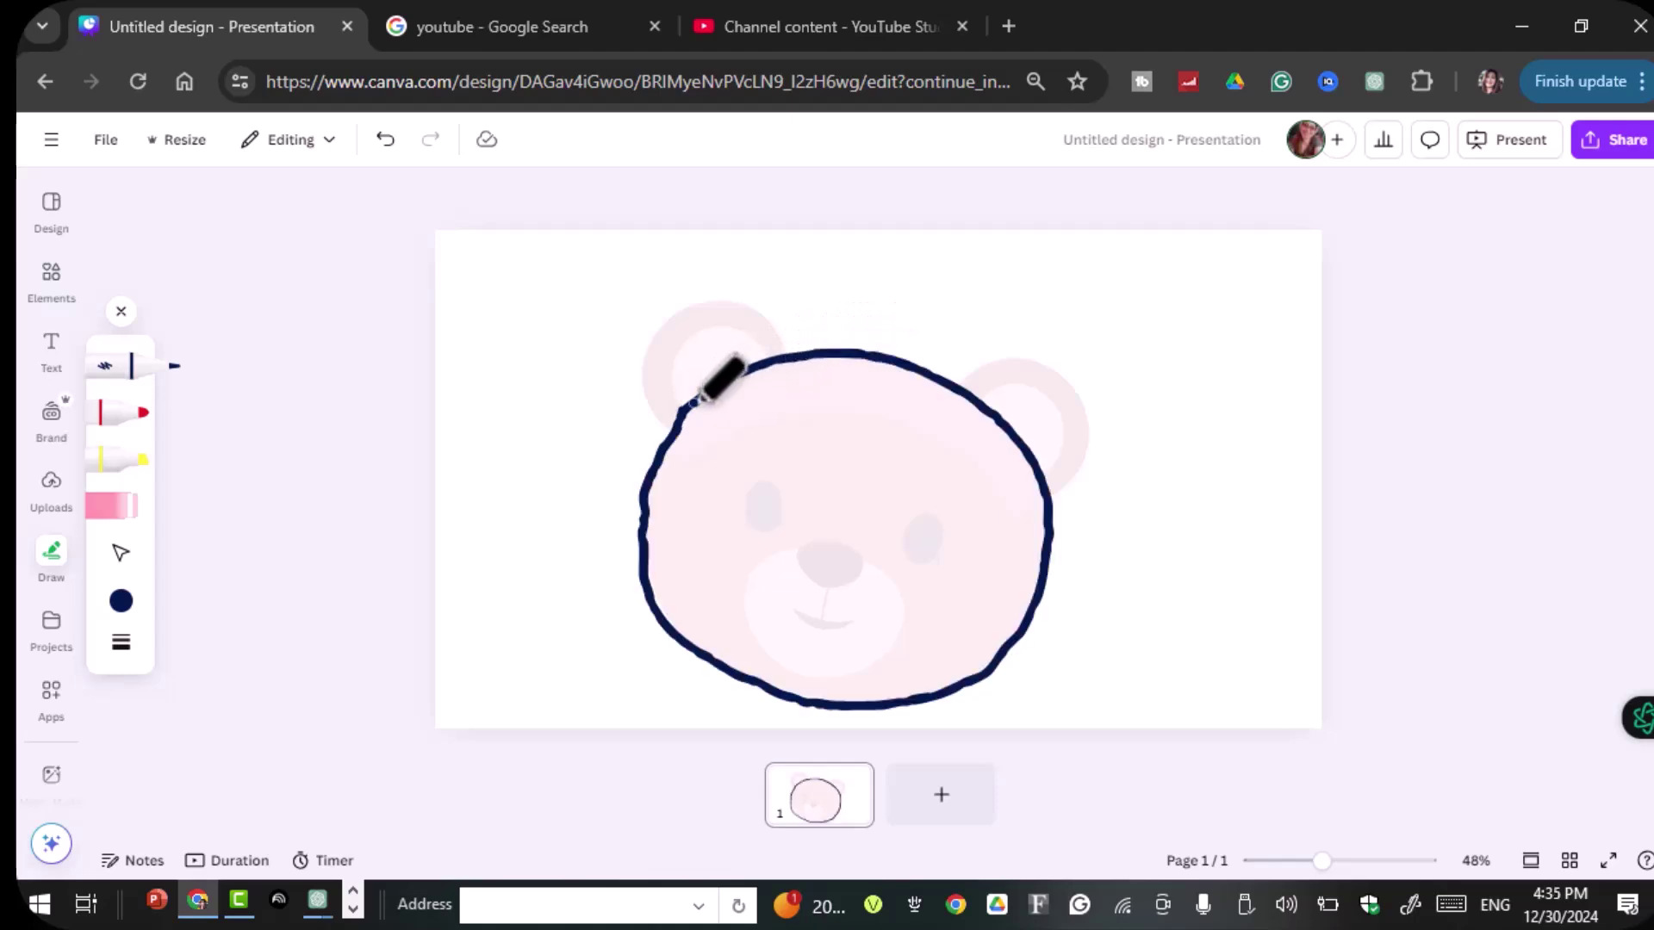
pyautogui.moveTo(676, 396); pyautogui.dragTo(679, 344)
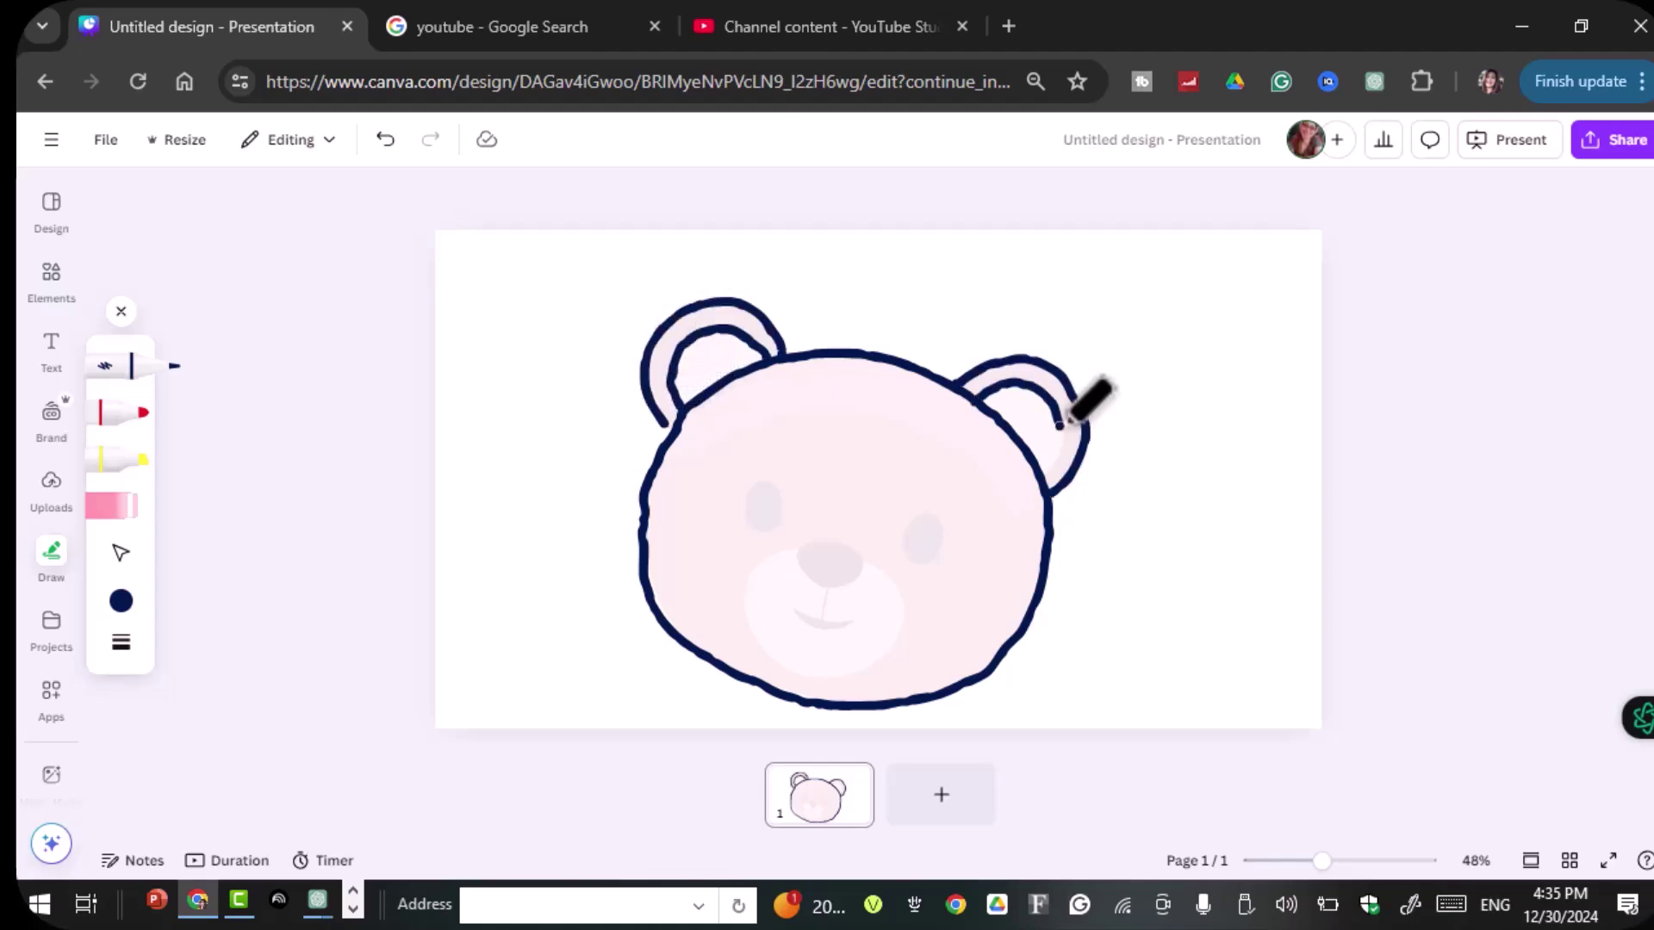
pyautogui.moveTo(1059, 424); pyautogui.dragTo(1047, 476)
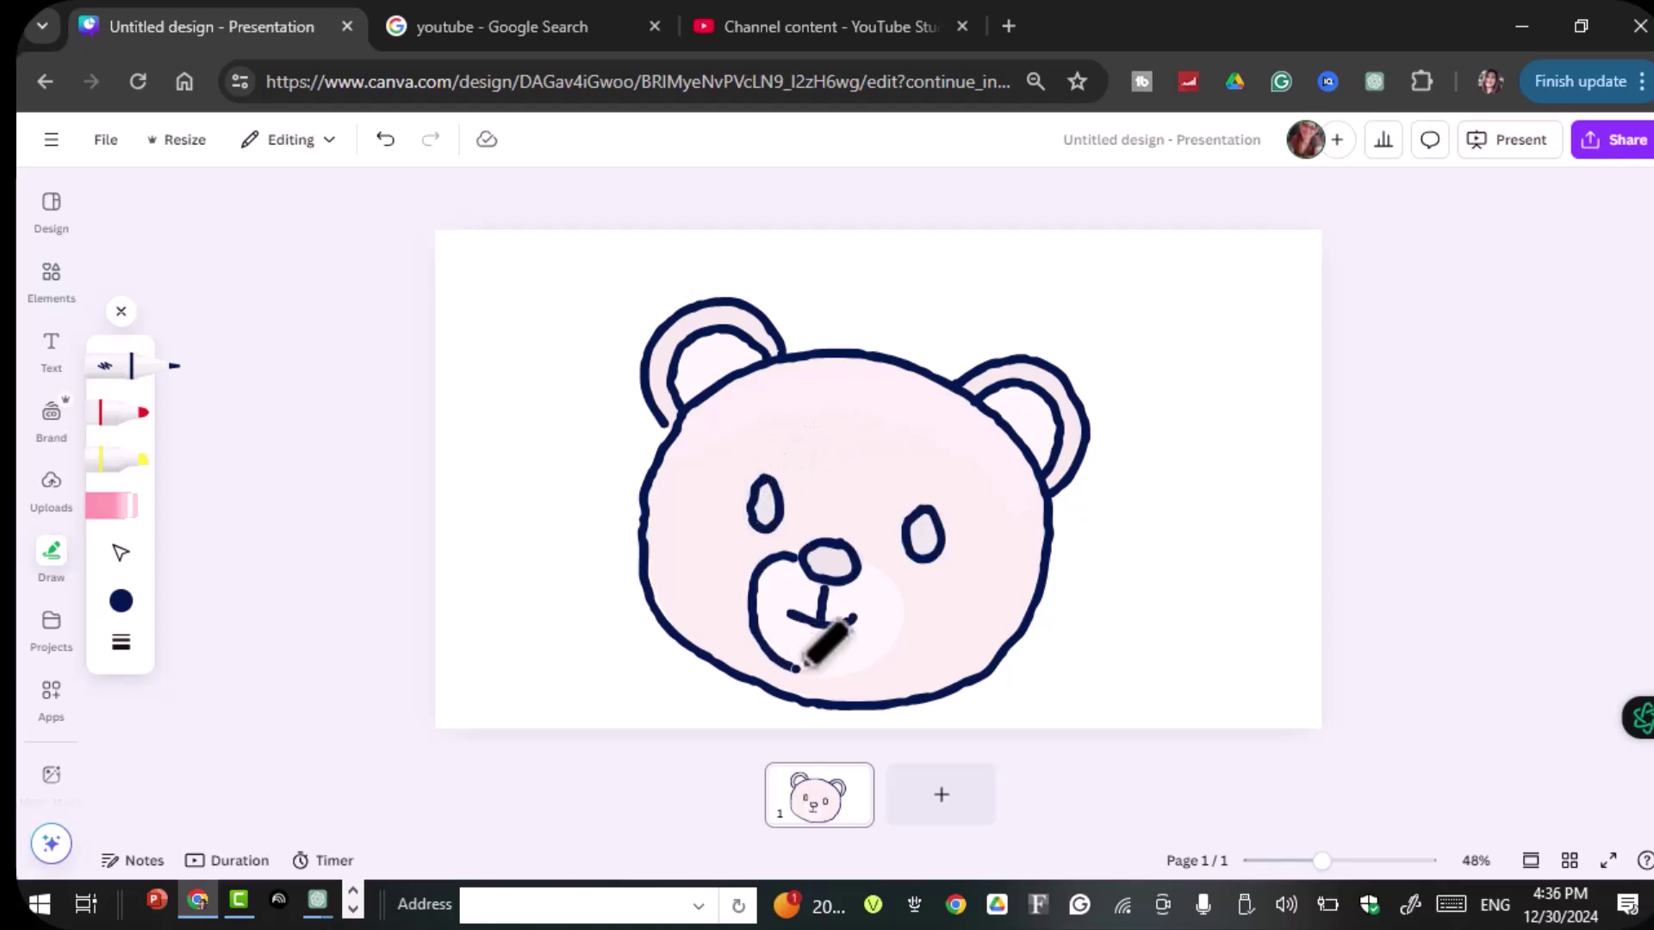
pyautogui.moveTo(805, 648)
pyautogui.mouseDown()
pyautogui.moveTo(812, 670)
pyautogui.moveTo(853, 669)
pyautogui.moveTo(900, 611)
pyautogui.moveTo(894, 558)
pyautogui.moveTo(874, 567)
pyautogui.mouseUp()
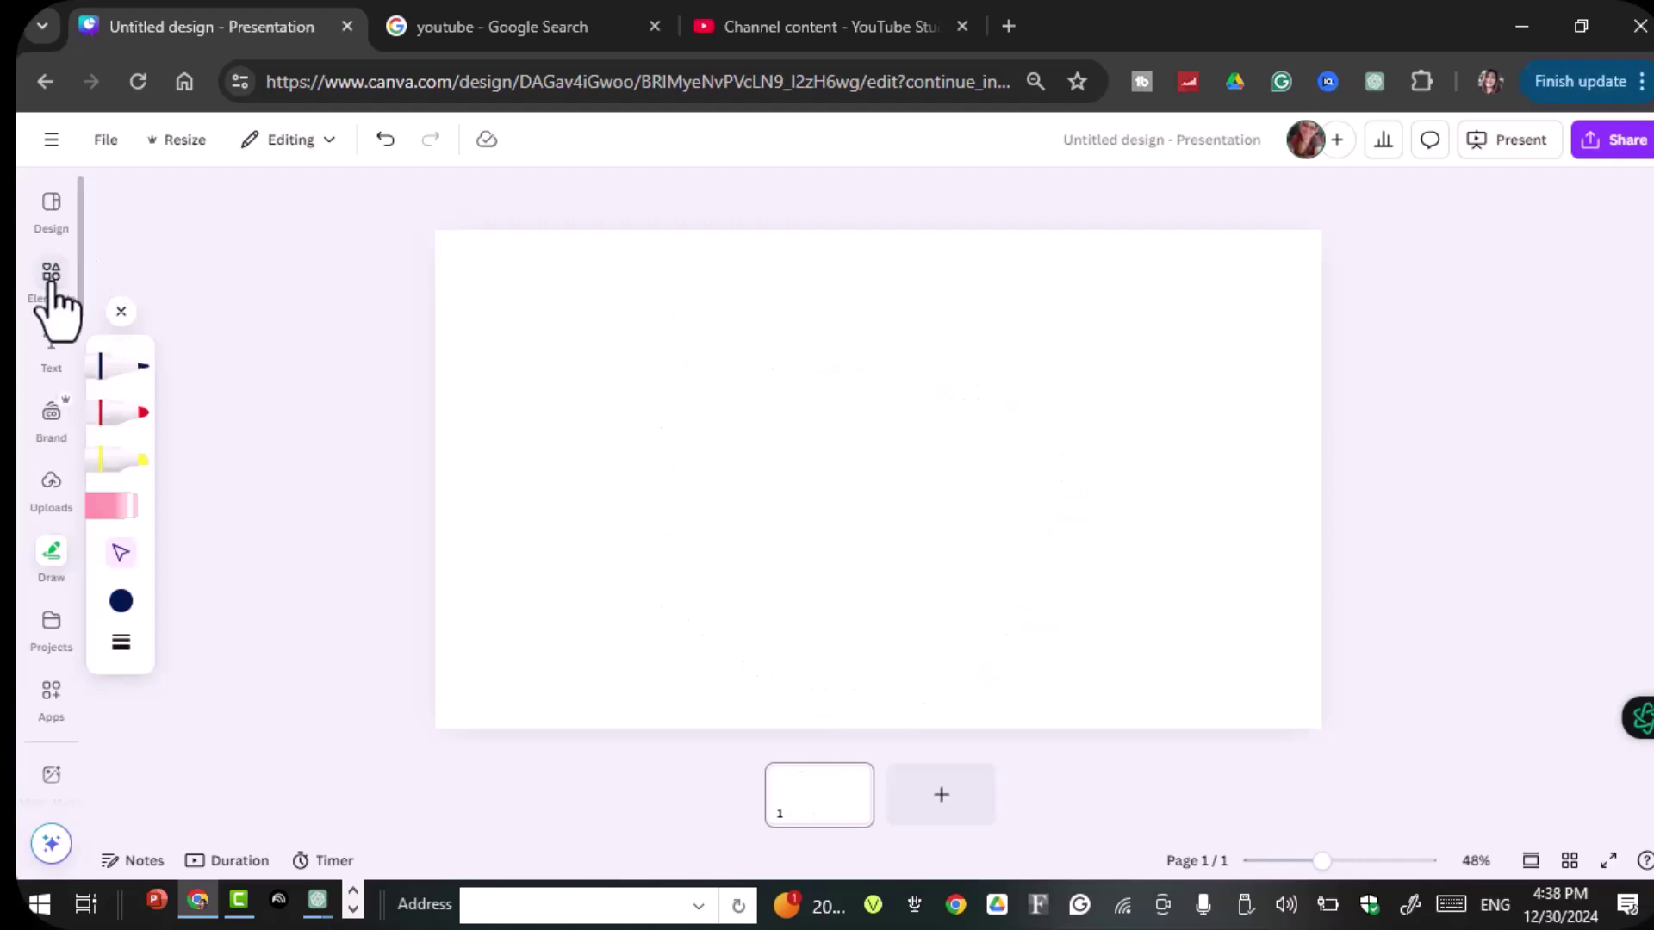
# - Add the bear-face graphic from Elements, enlarge it from both corners and centre it
pyautogui.click(51, 277)
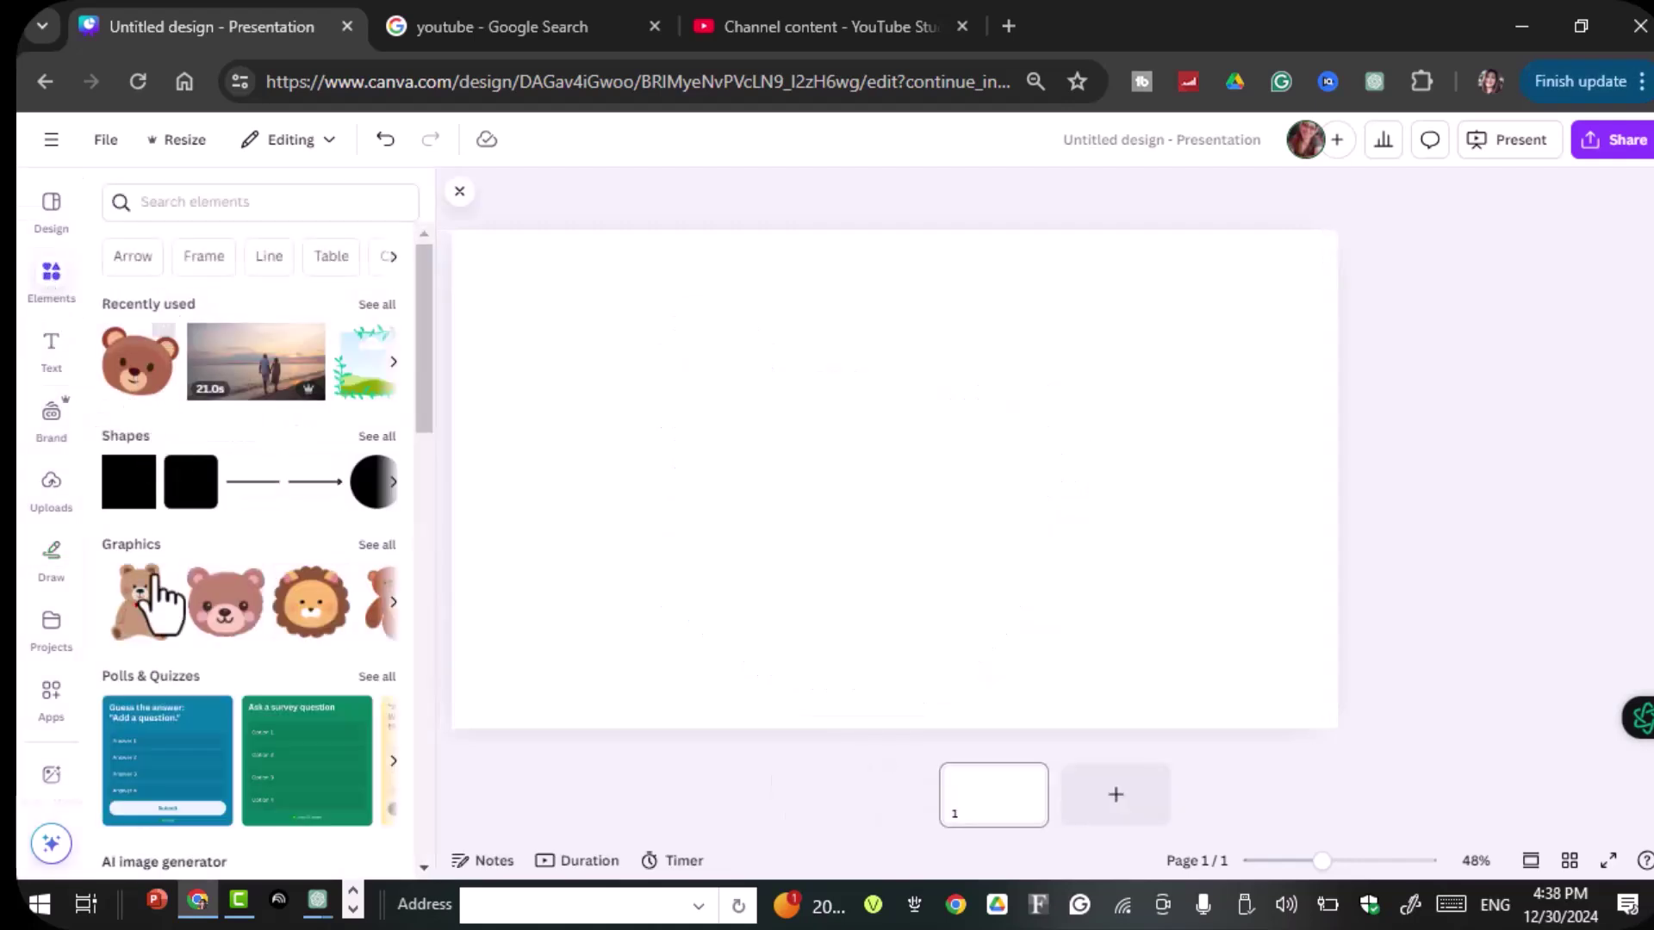
pyautogui.click(140, 391)
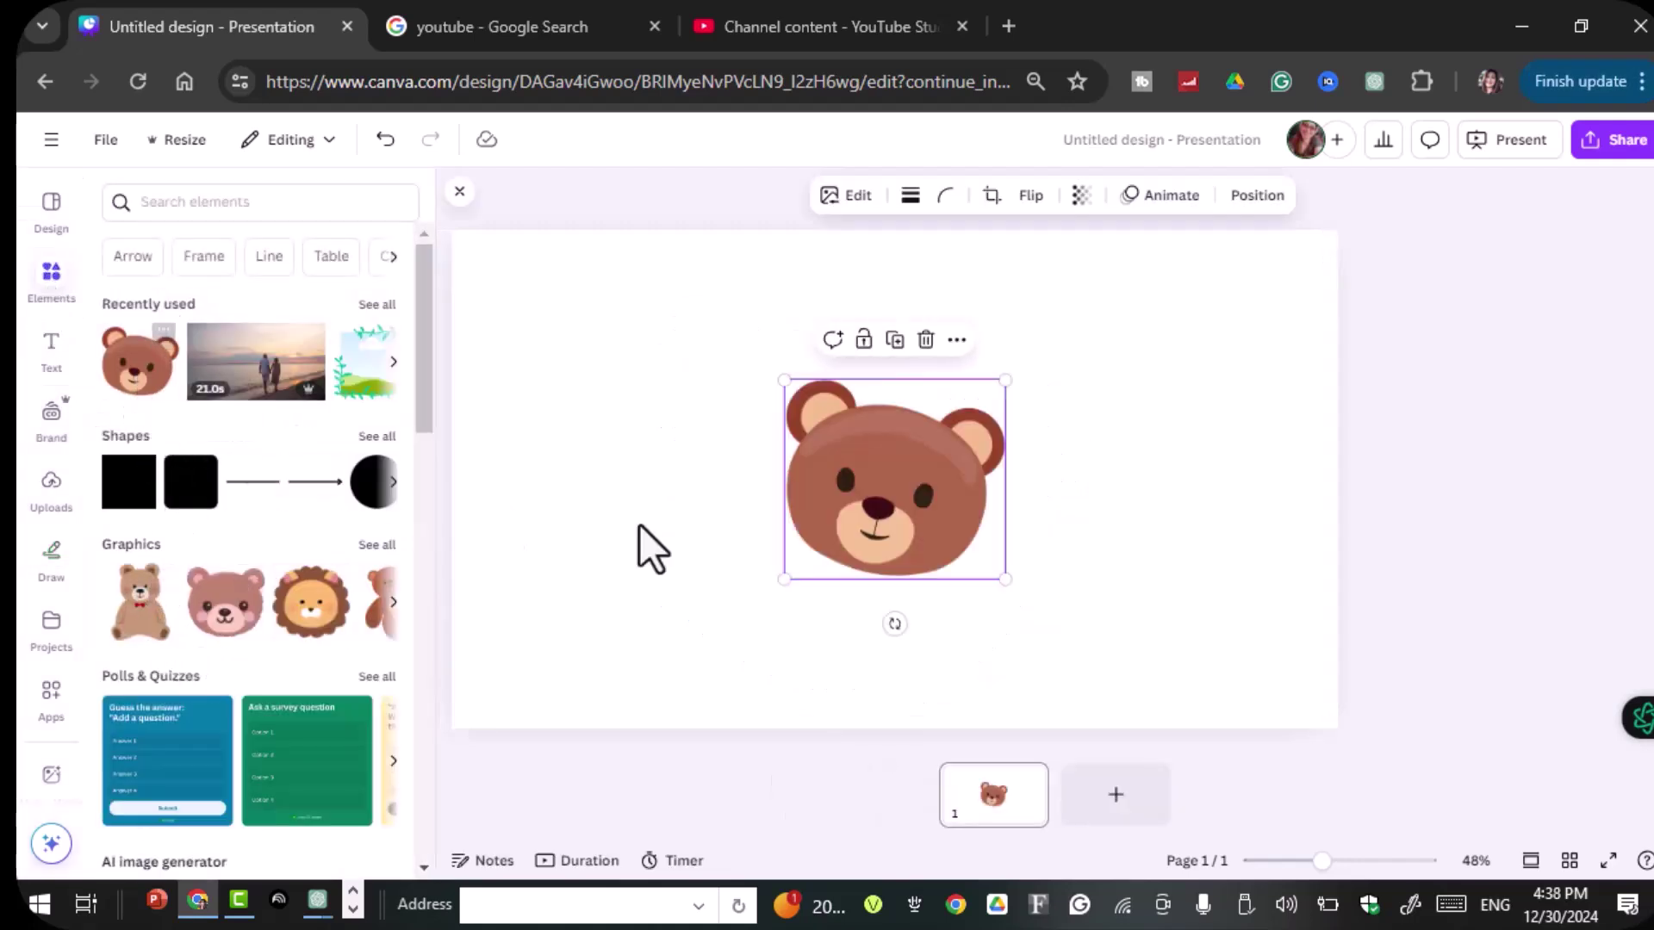
pyautogui.moveTo(771, 380); pyautogui.dragTo(614, 387)
pyautogui.moveTo(1000, 580); pyautogui.dragTo(1124, 686)
pyautogui.moveTo(904, 452); pyautogui.dragTo(896, 446)
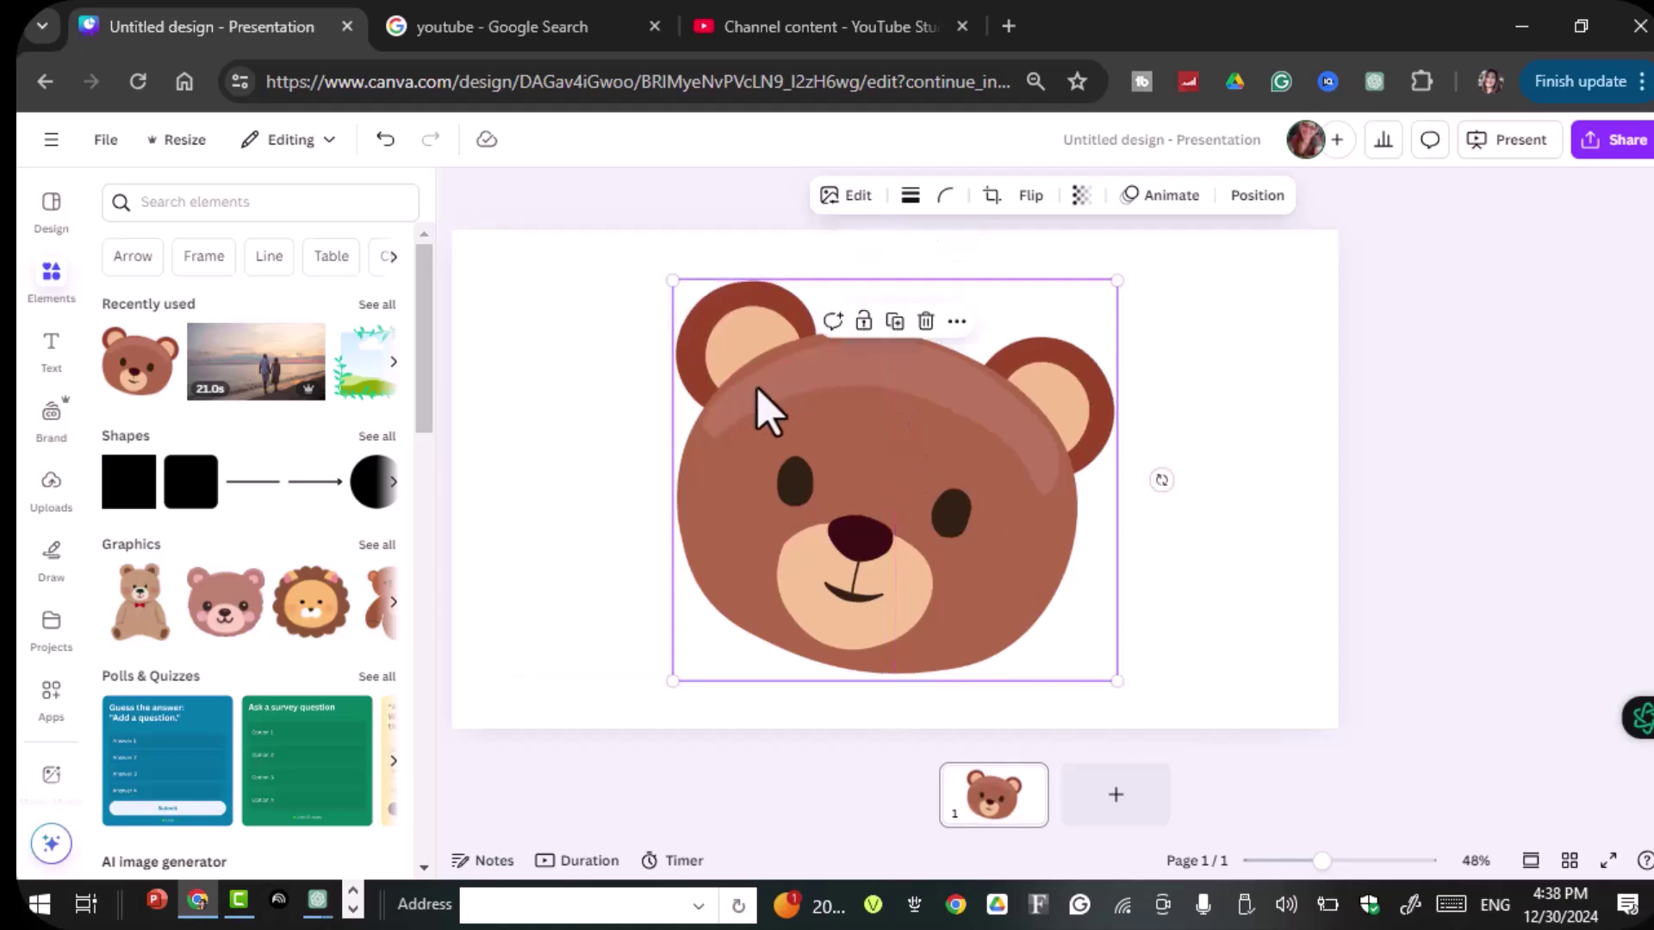
# - Choose the red marker and raise its stroke weight to 24
pyautogui.click(51, 558)
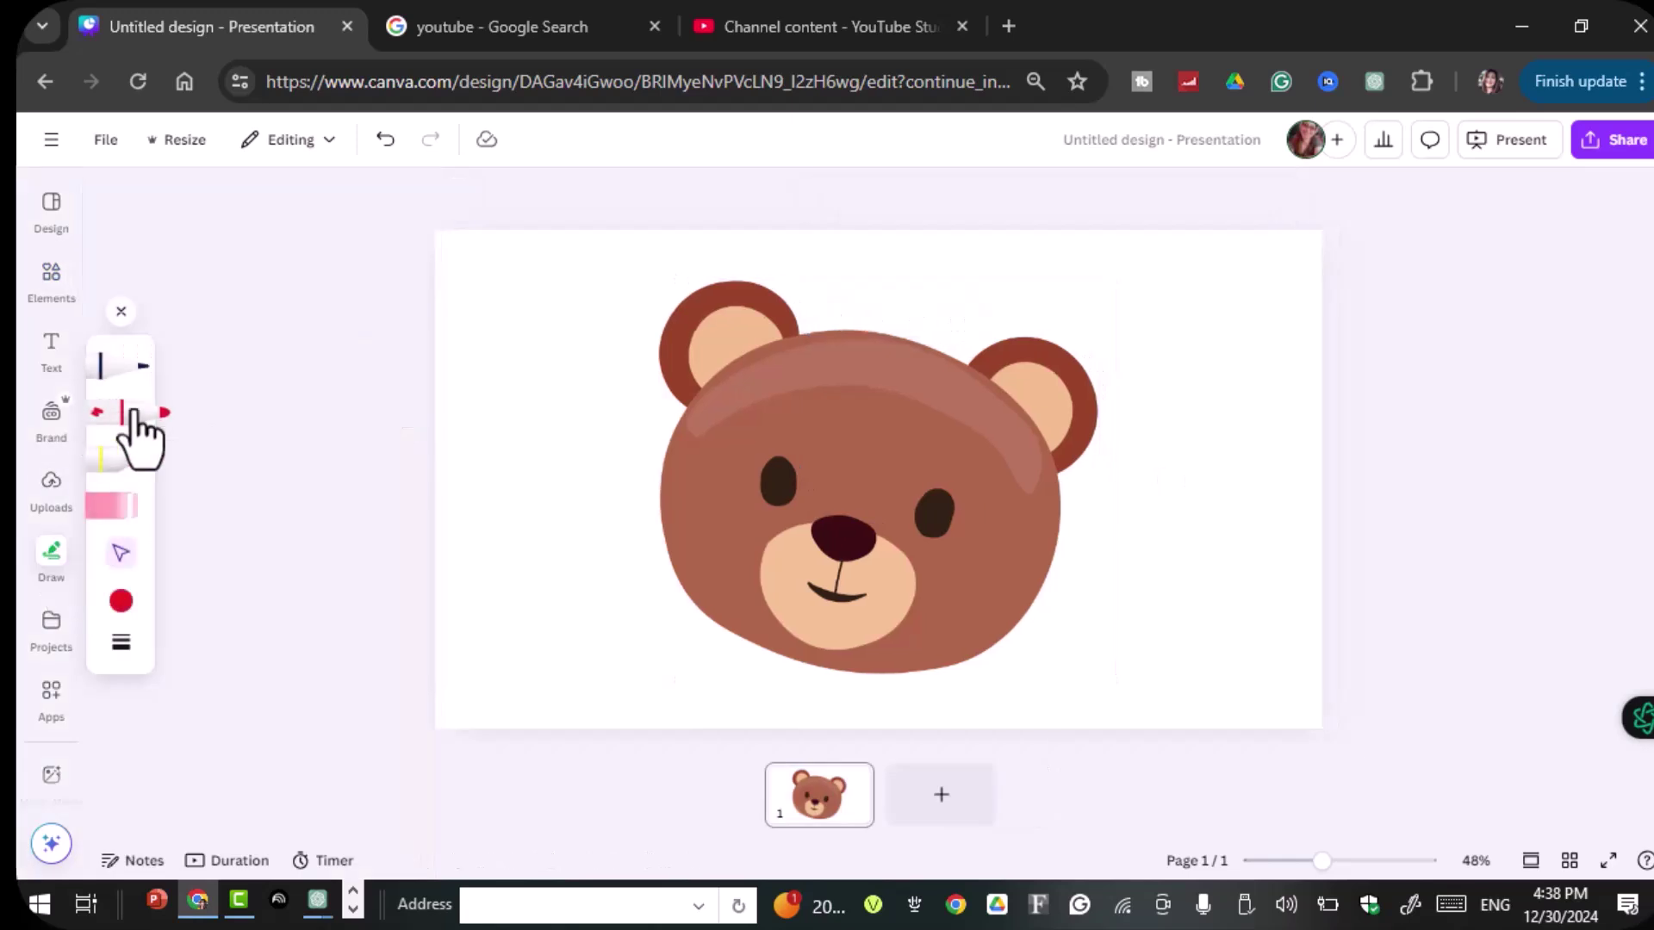
pyautogui.click(121, 603)
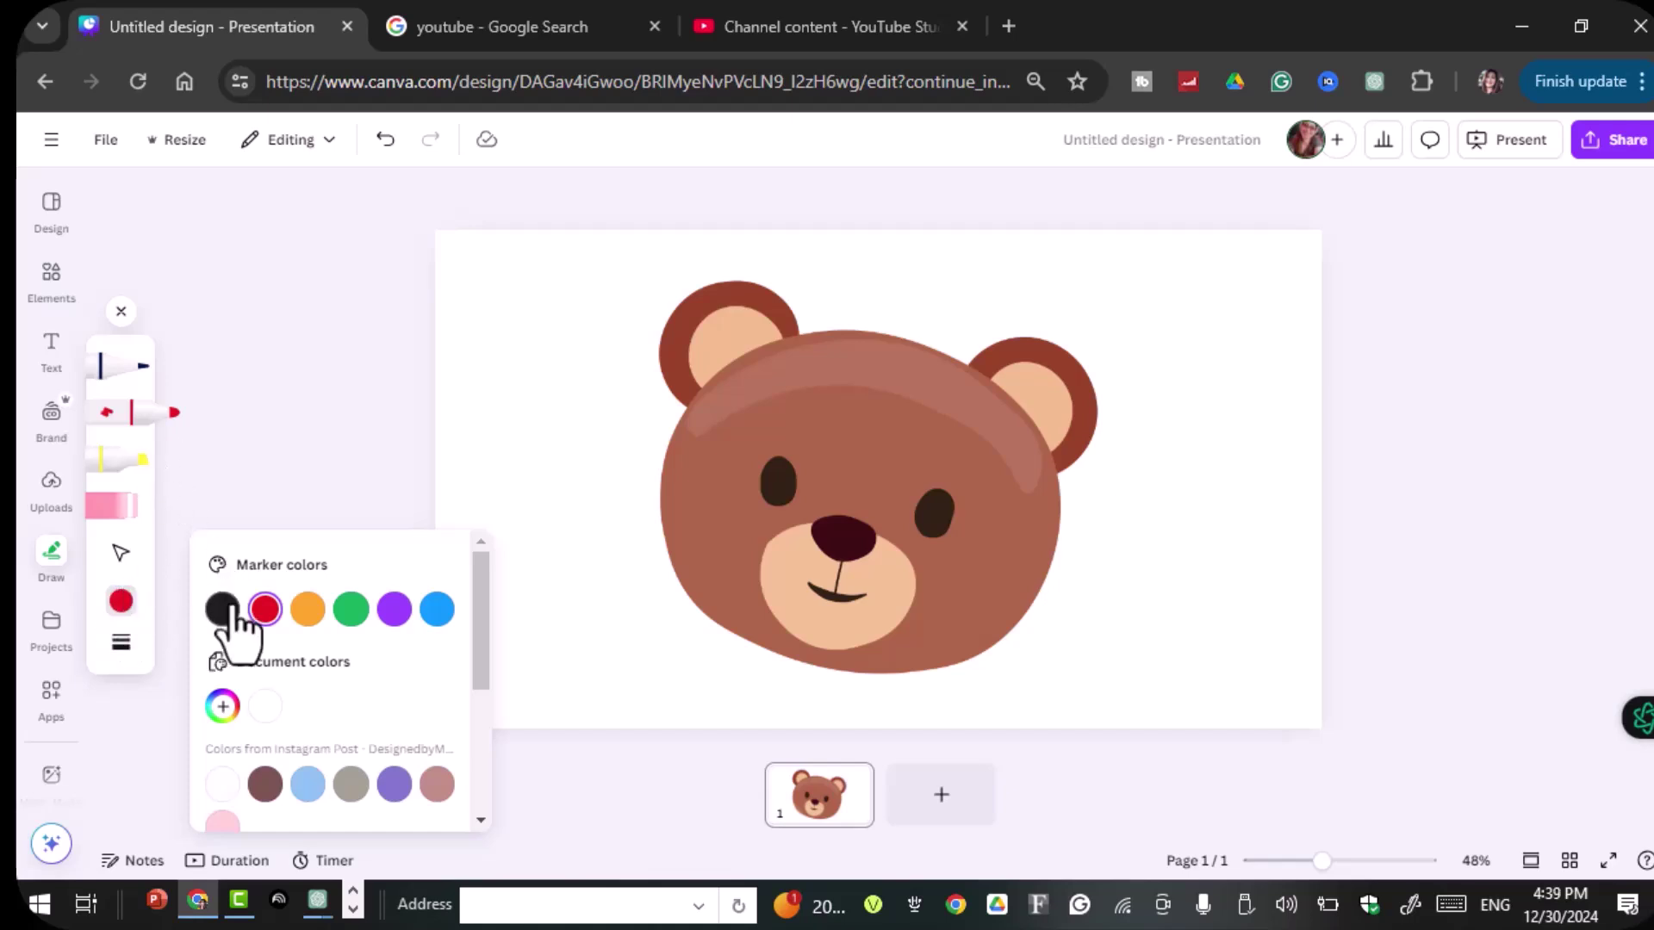
pyautogui.click(121, 644)
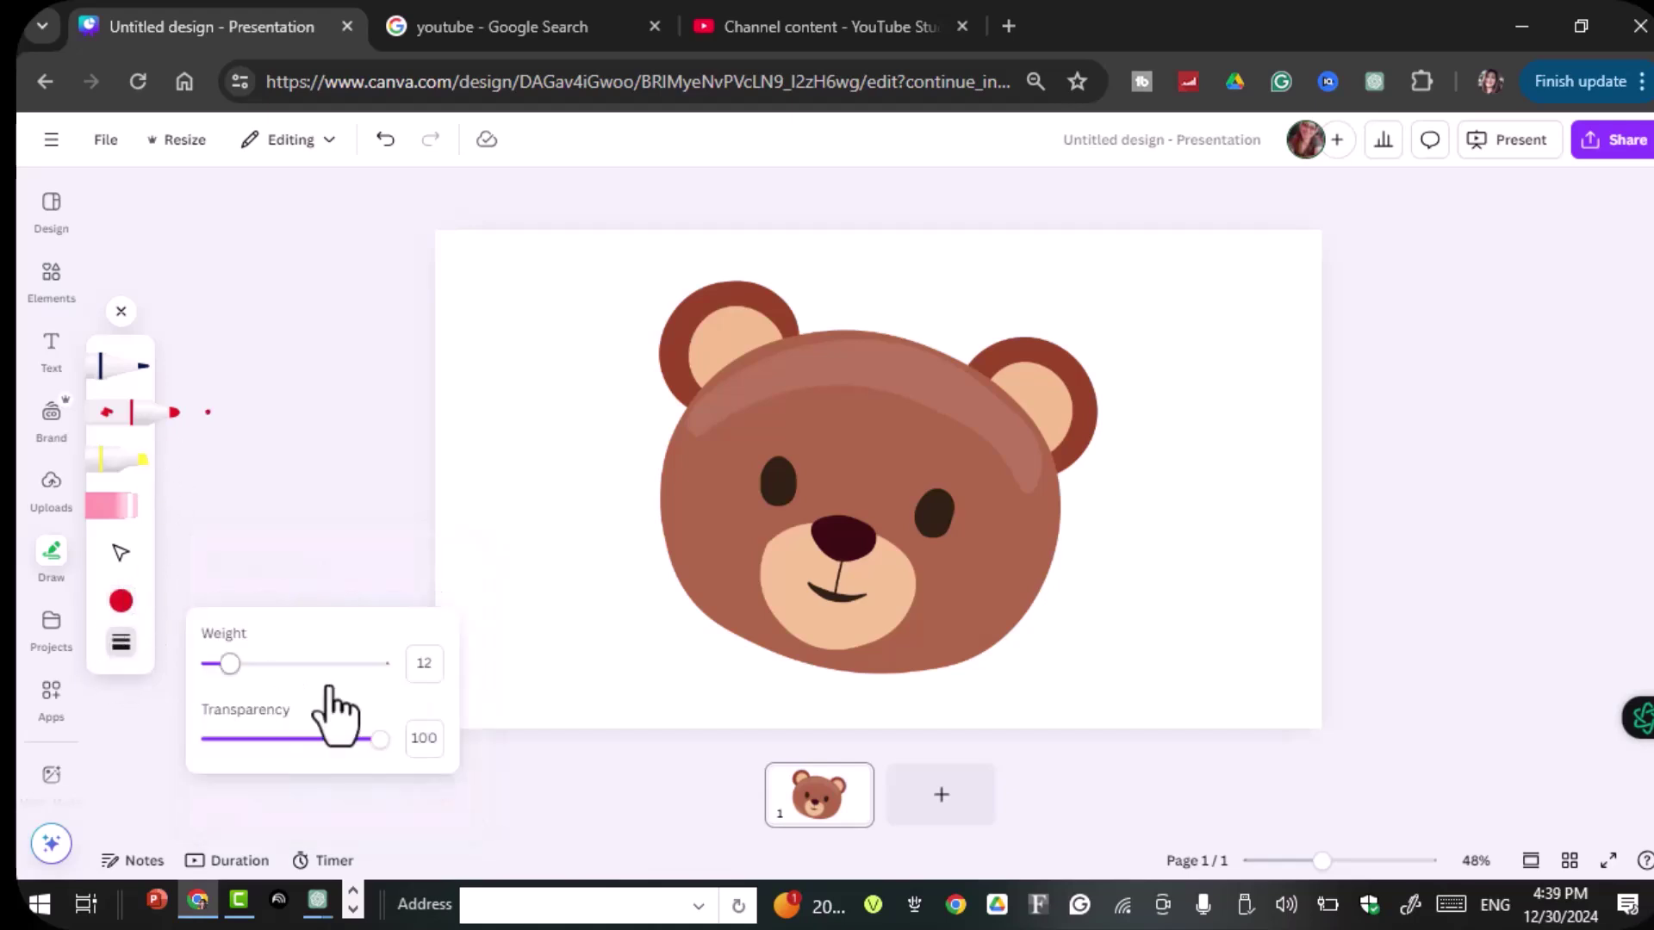
pyautogui.moveTo(231, 674); pyautogui.dragTo(249, 675)
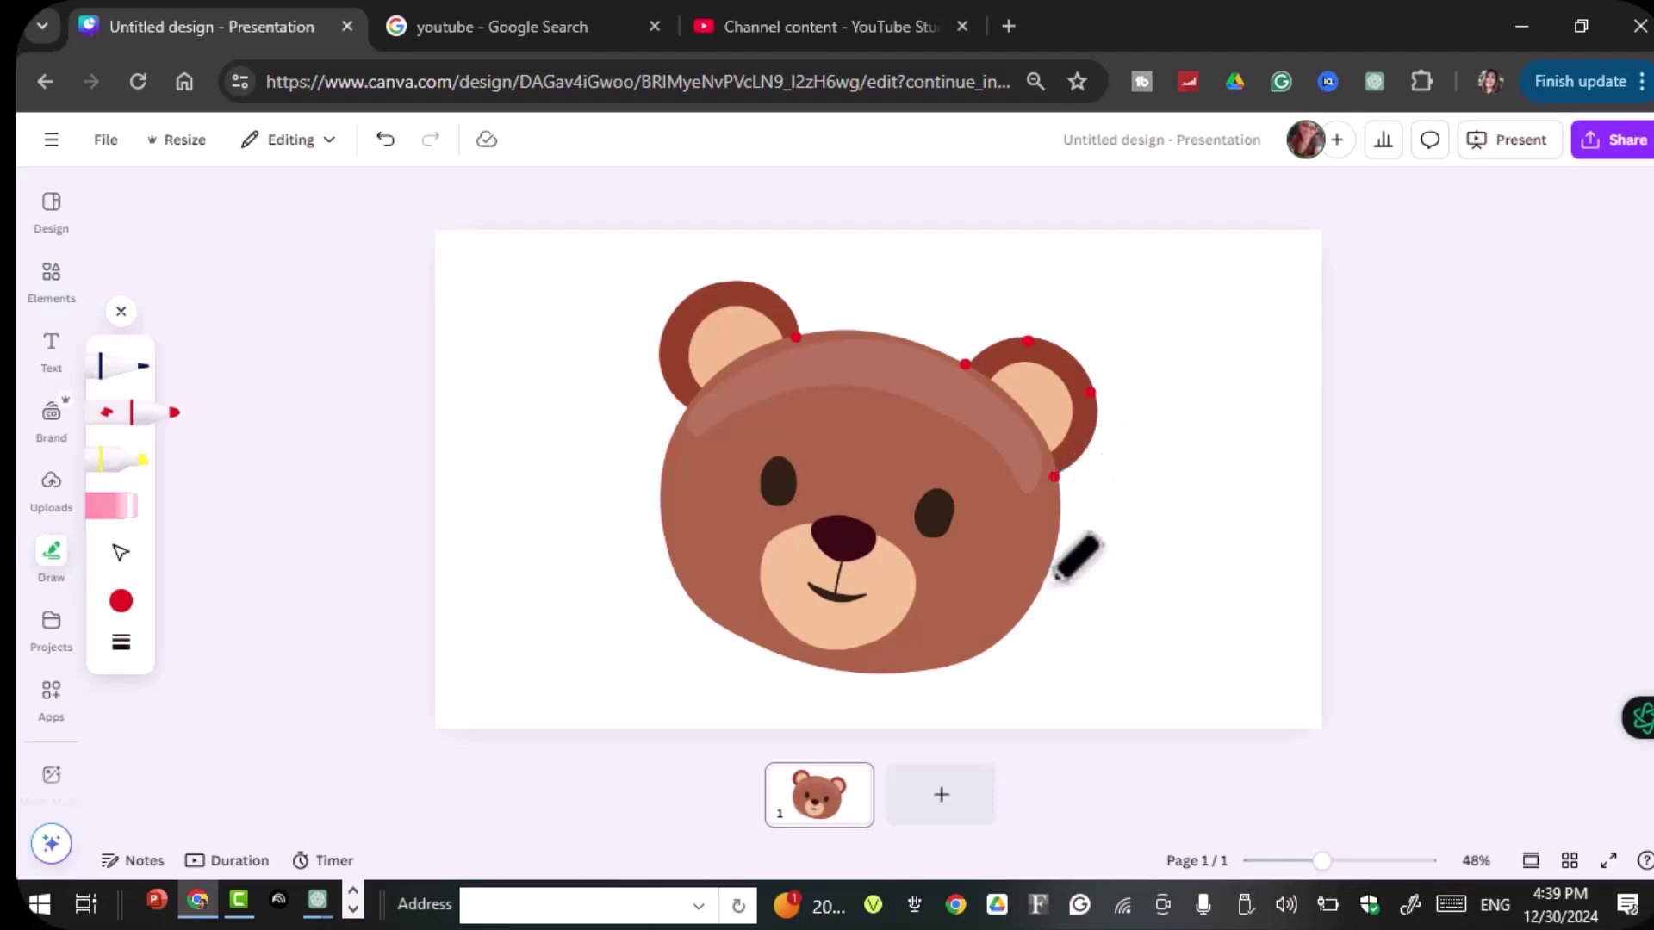
# - Place red dots along the lower cheek, chin, left cheek, upper-left head and left ear
pyautogui.click(974, 657)
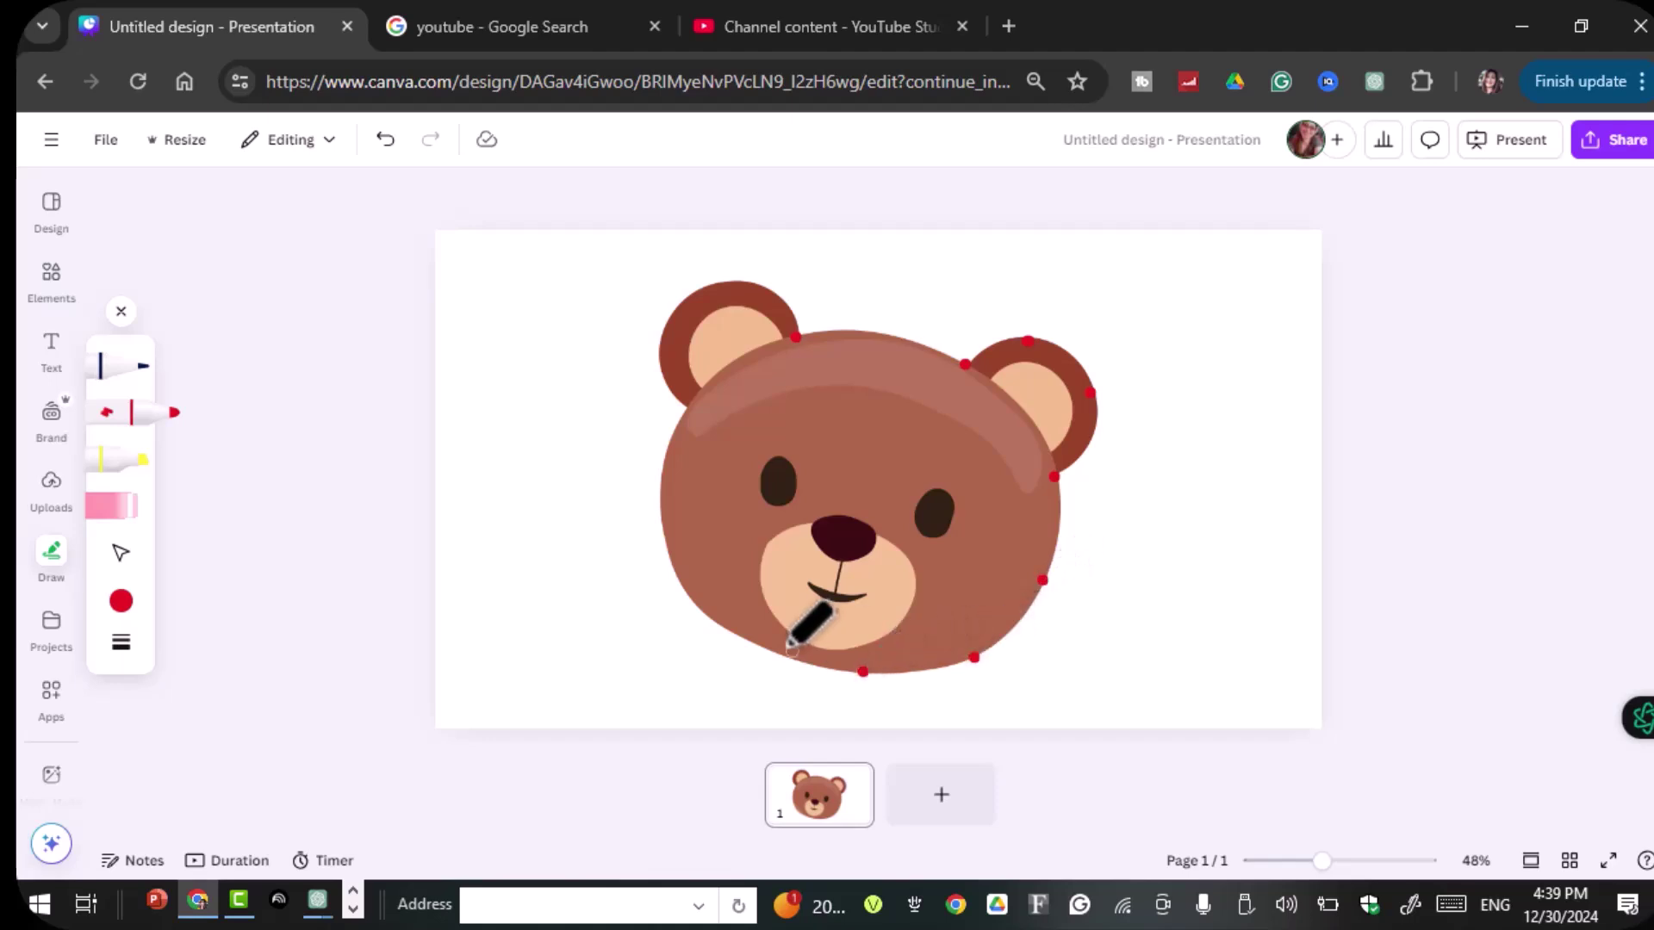
pyautogui.click(766, 645)
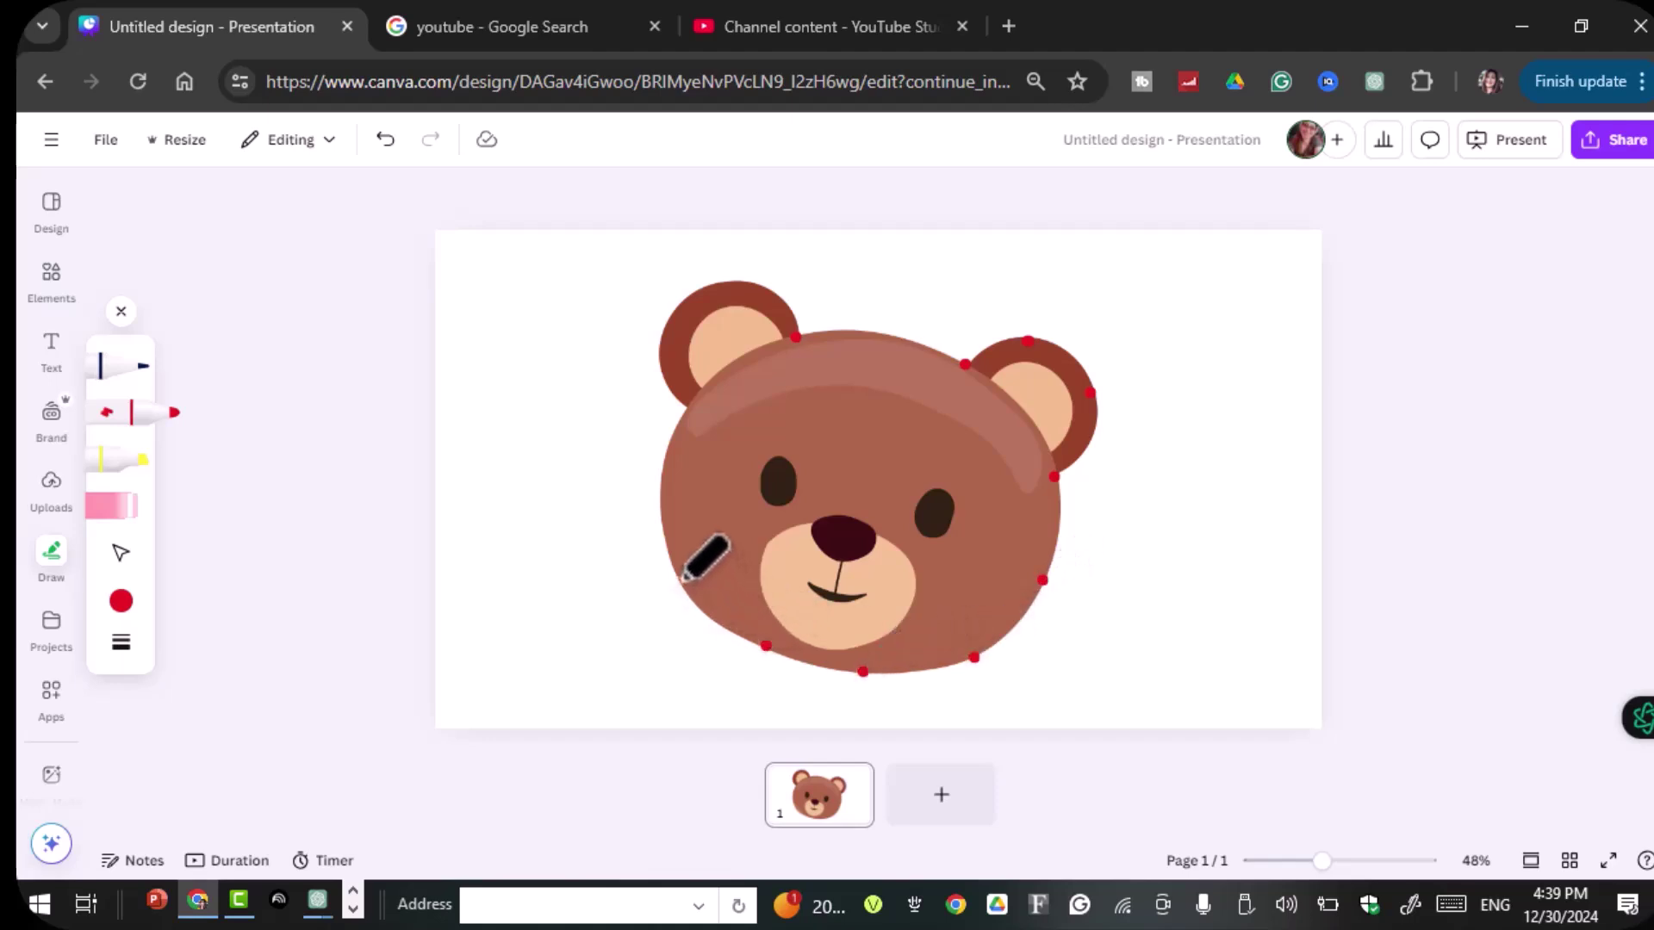
pyautogui.click(674, 582)
pyautogui.click(655, 483)
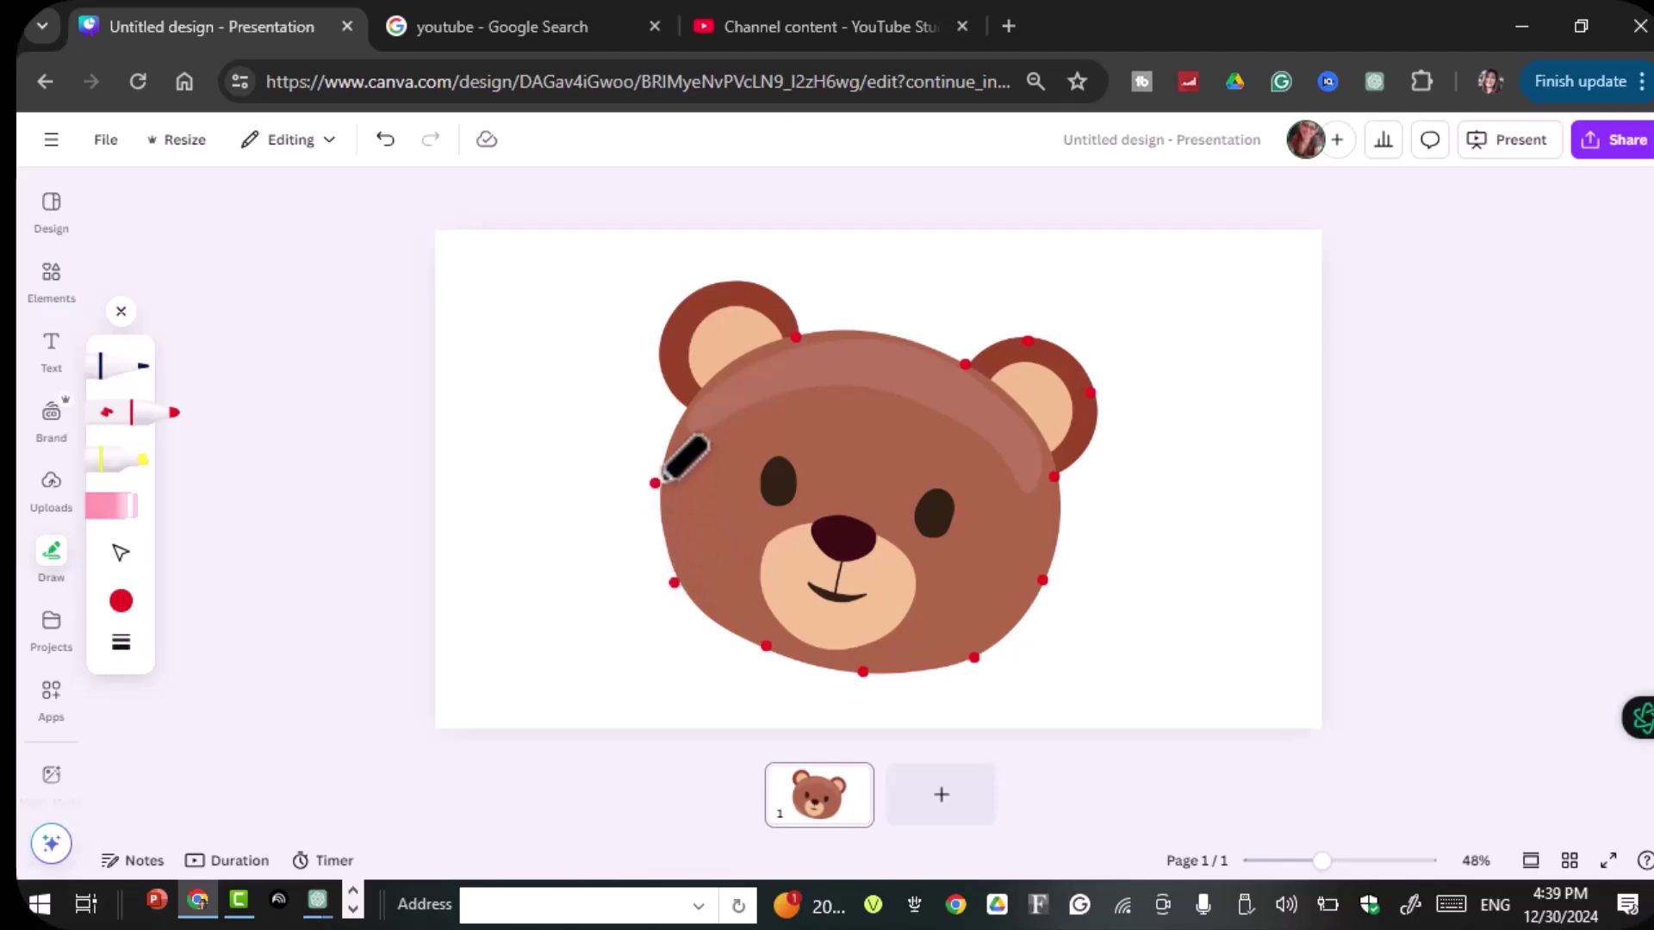
pyautogui.click(686, 411)
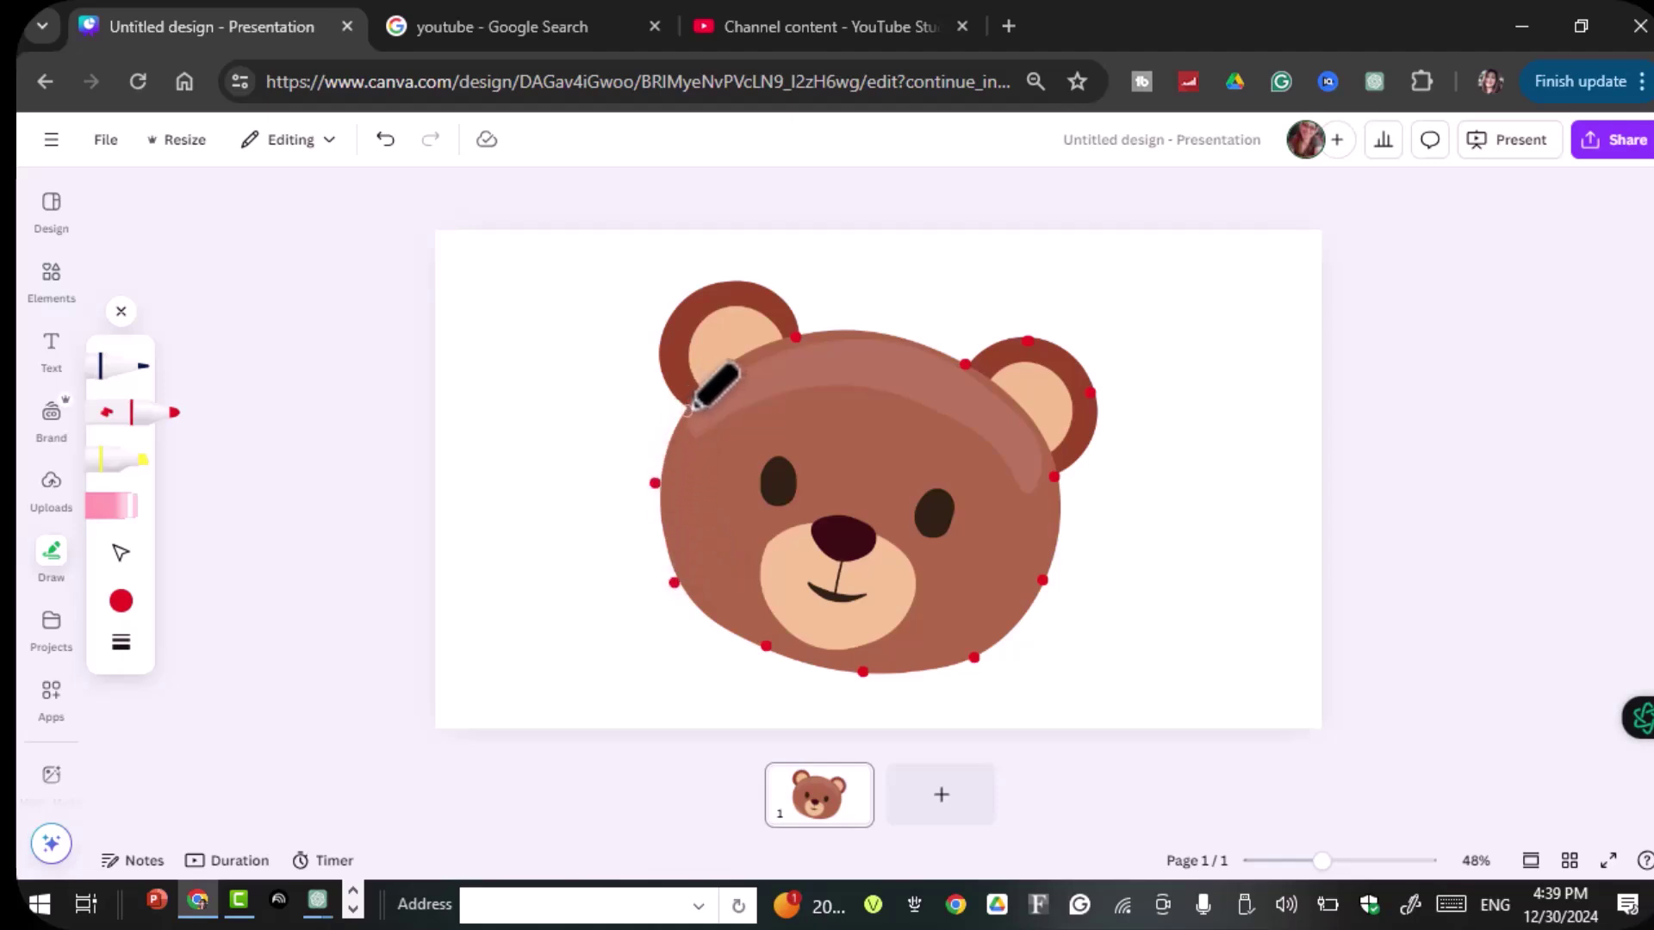
pyautogui.click(657, 331)
pyautogui.click(702, 286)
pyautogui.click(753, 283)
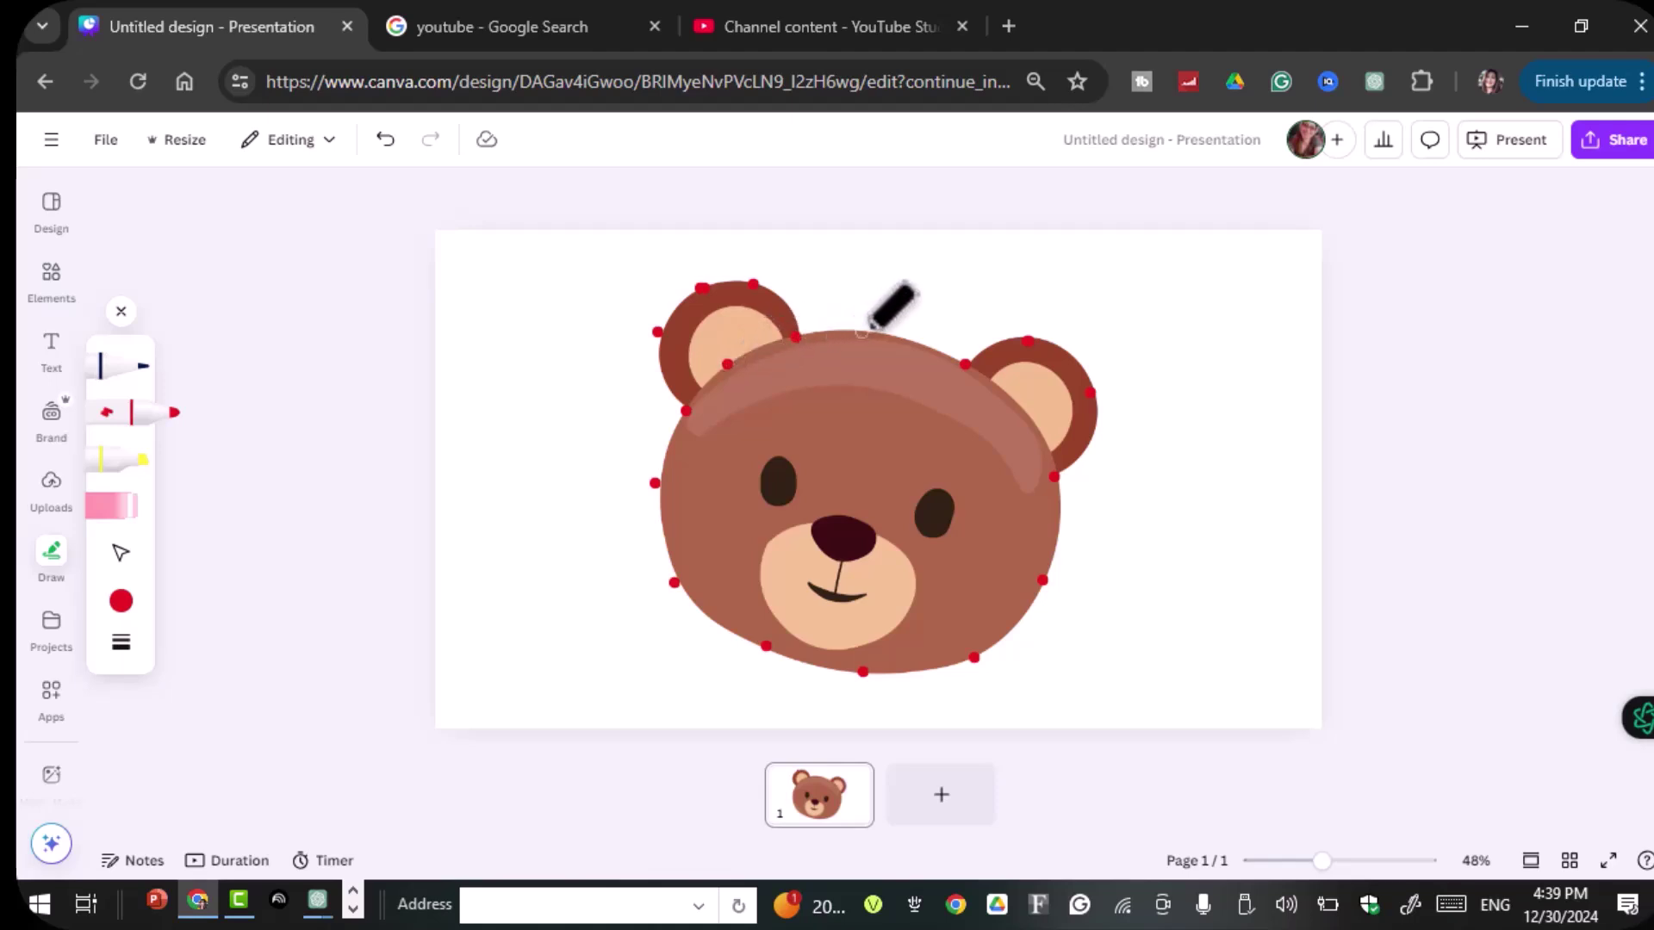
# - Place red dots on the head top, around the right ear, right cheek and bottom edge
pyautogui.click(921, 344)
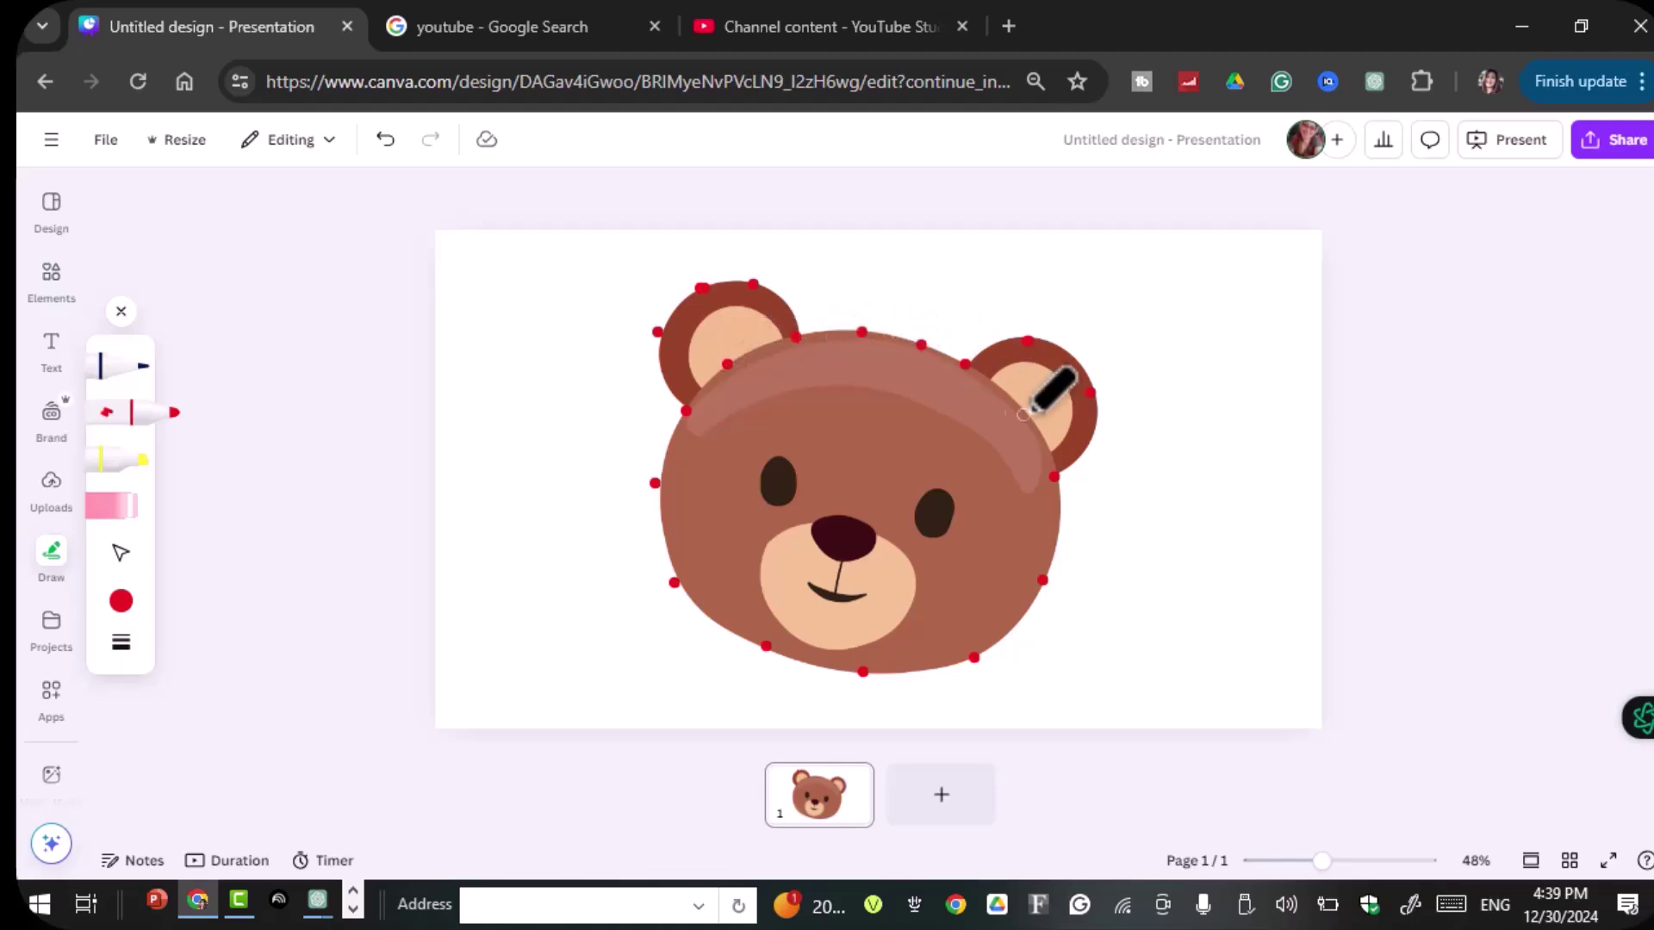
pyautogui.click(989, 384)
pyautogui.click(1029, 363)
pyautogui.click(1016, 406)
pyautogui.click(1063, 388)
pyautogui.click(1065, 426)
pyautogui.click(1042, 458)
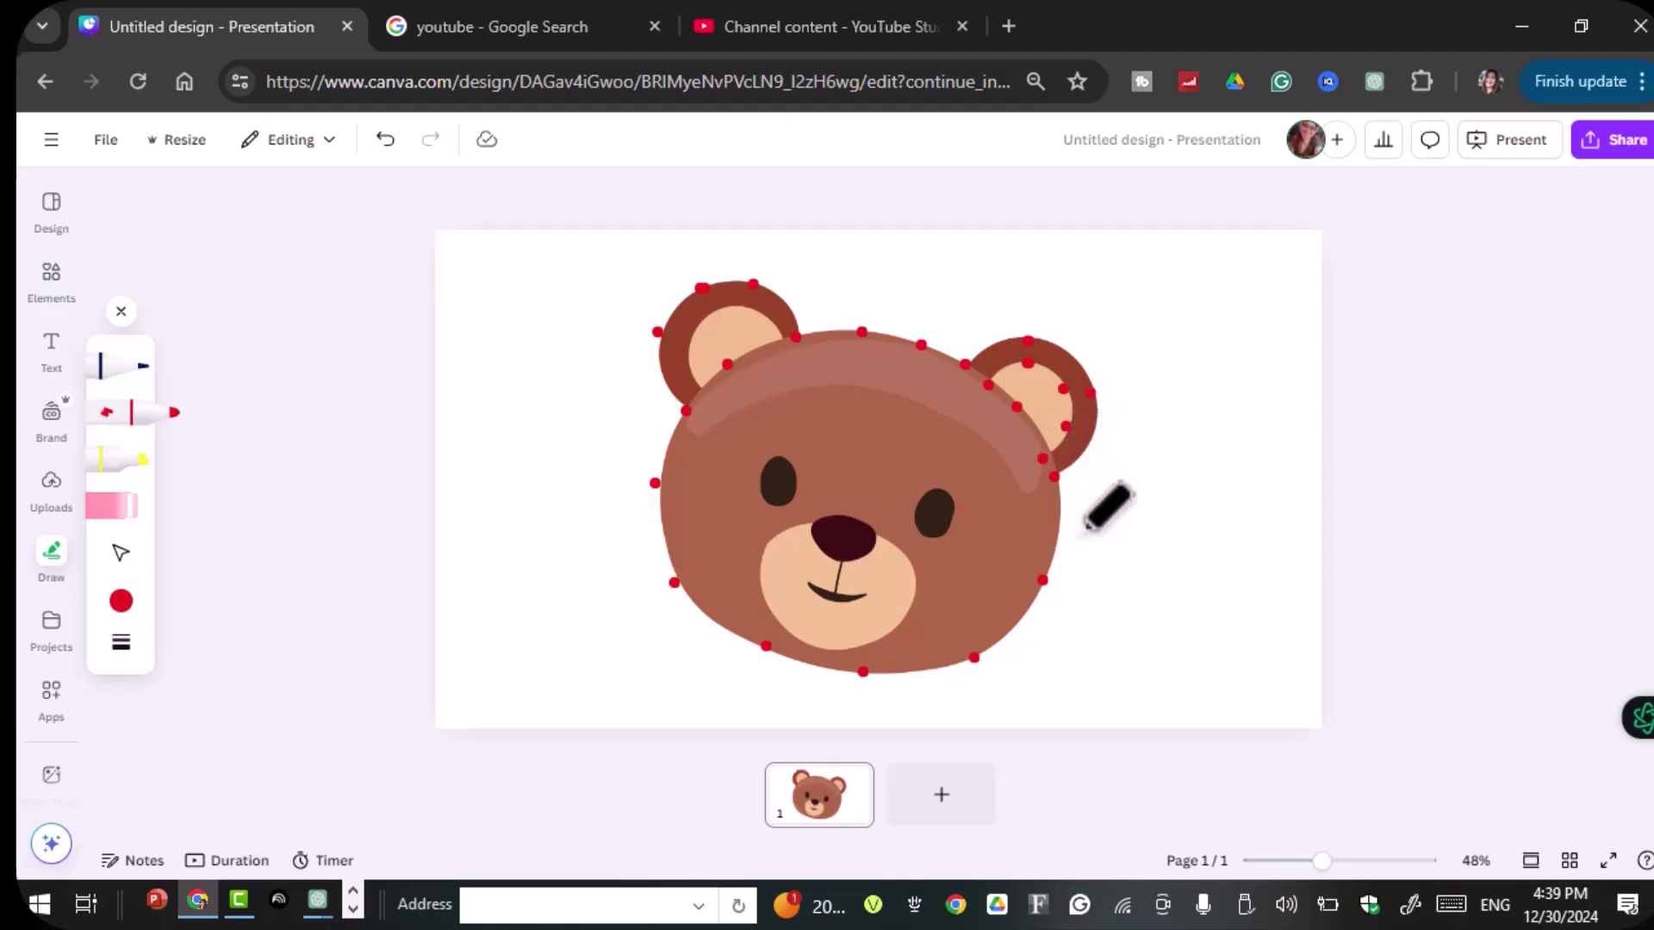
pyautogui.click(1051, 535)
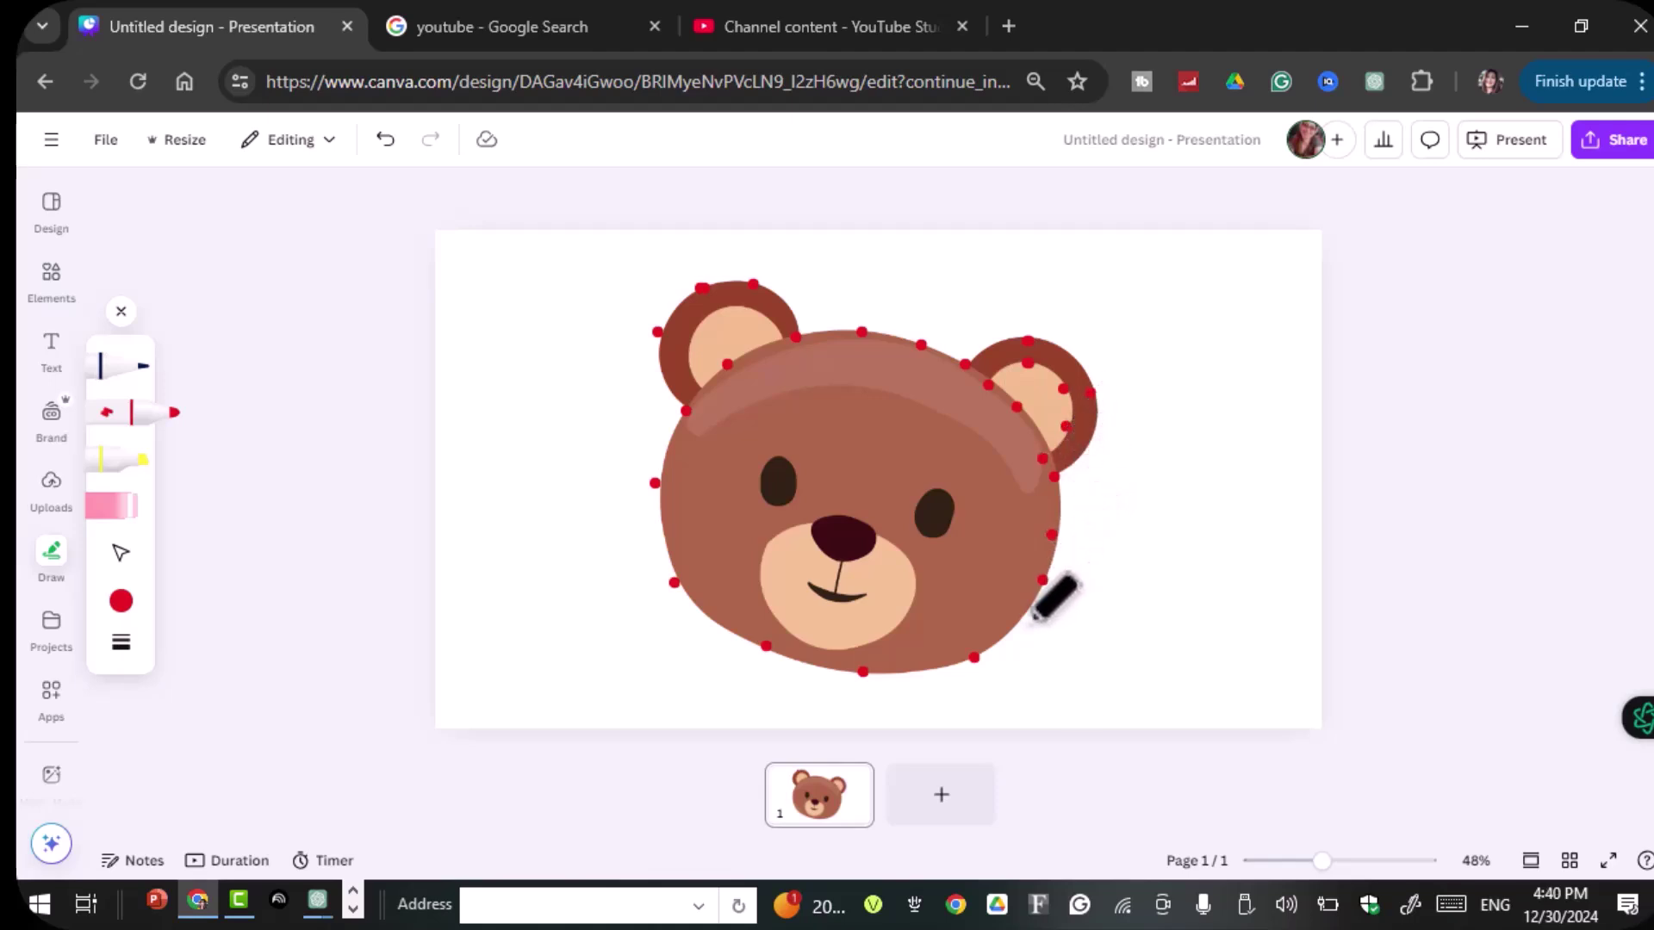
pyautogui.click(908, 676)
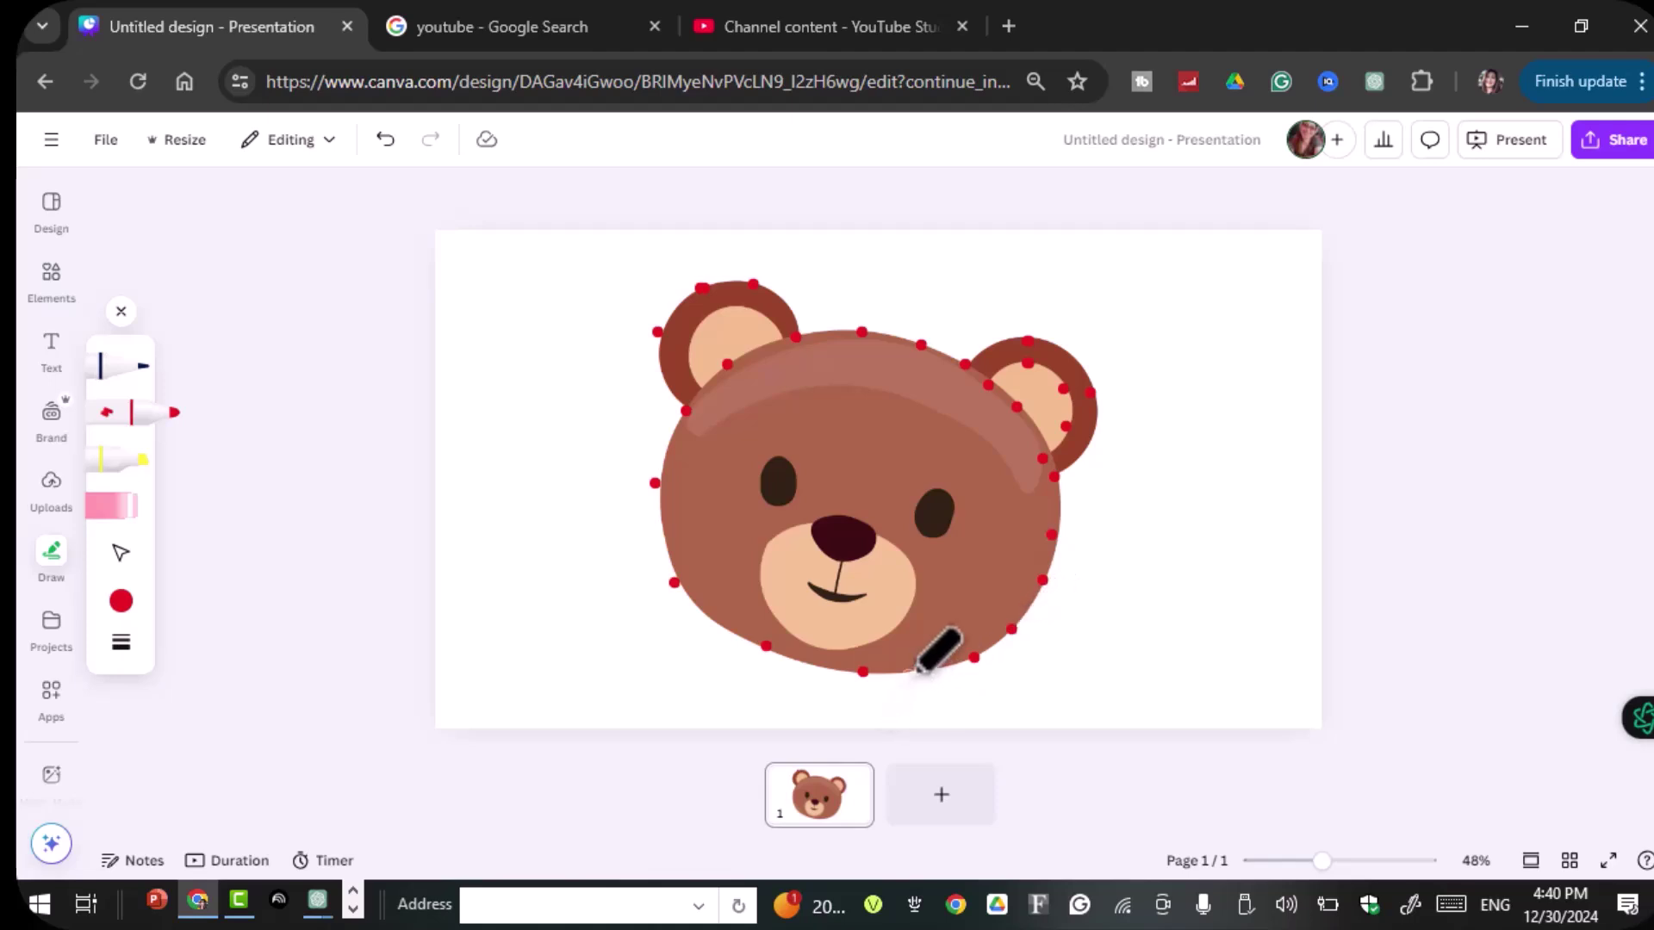
# - Add red dots along the bottom edge, left cheek, left head edge and left ear
pyautogui.click(811, 668)
pyautogui.click(708, 624)
pyautogui.click(656, 539)
pyautogui.click(727, 363)
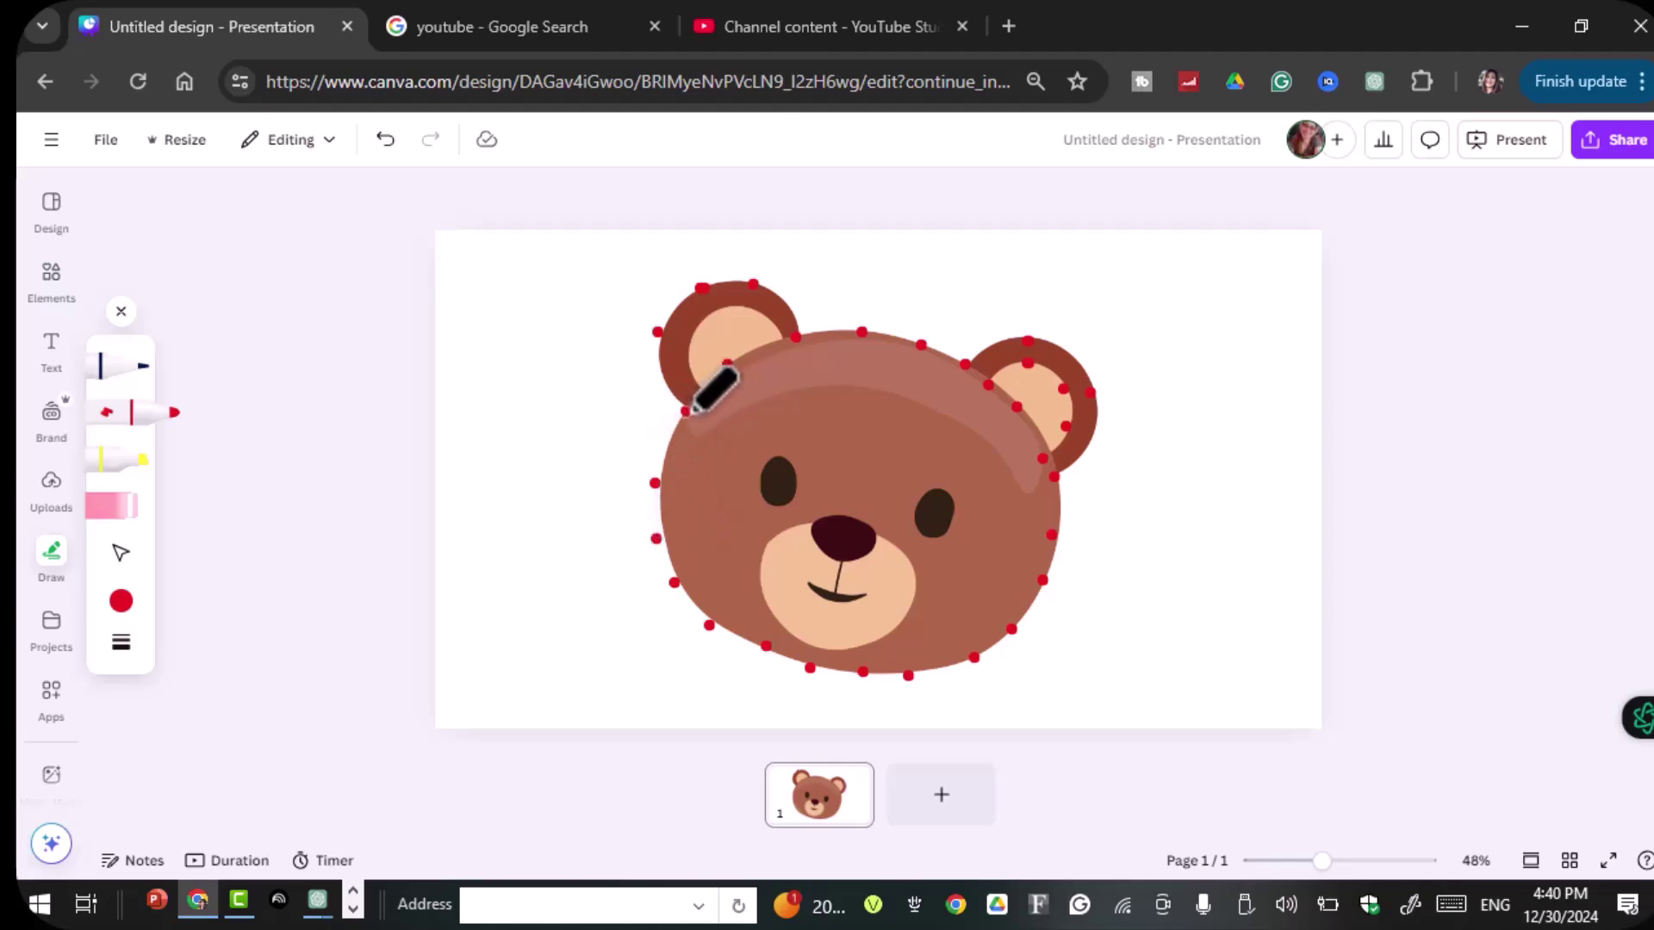
pyautogui.click(662, 445)
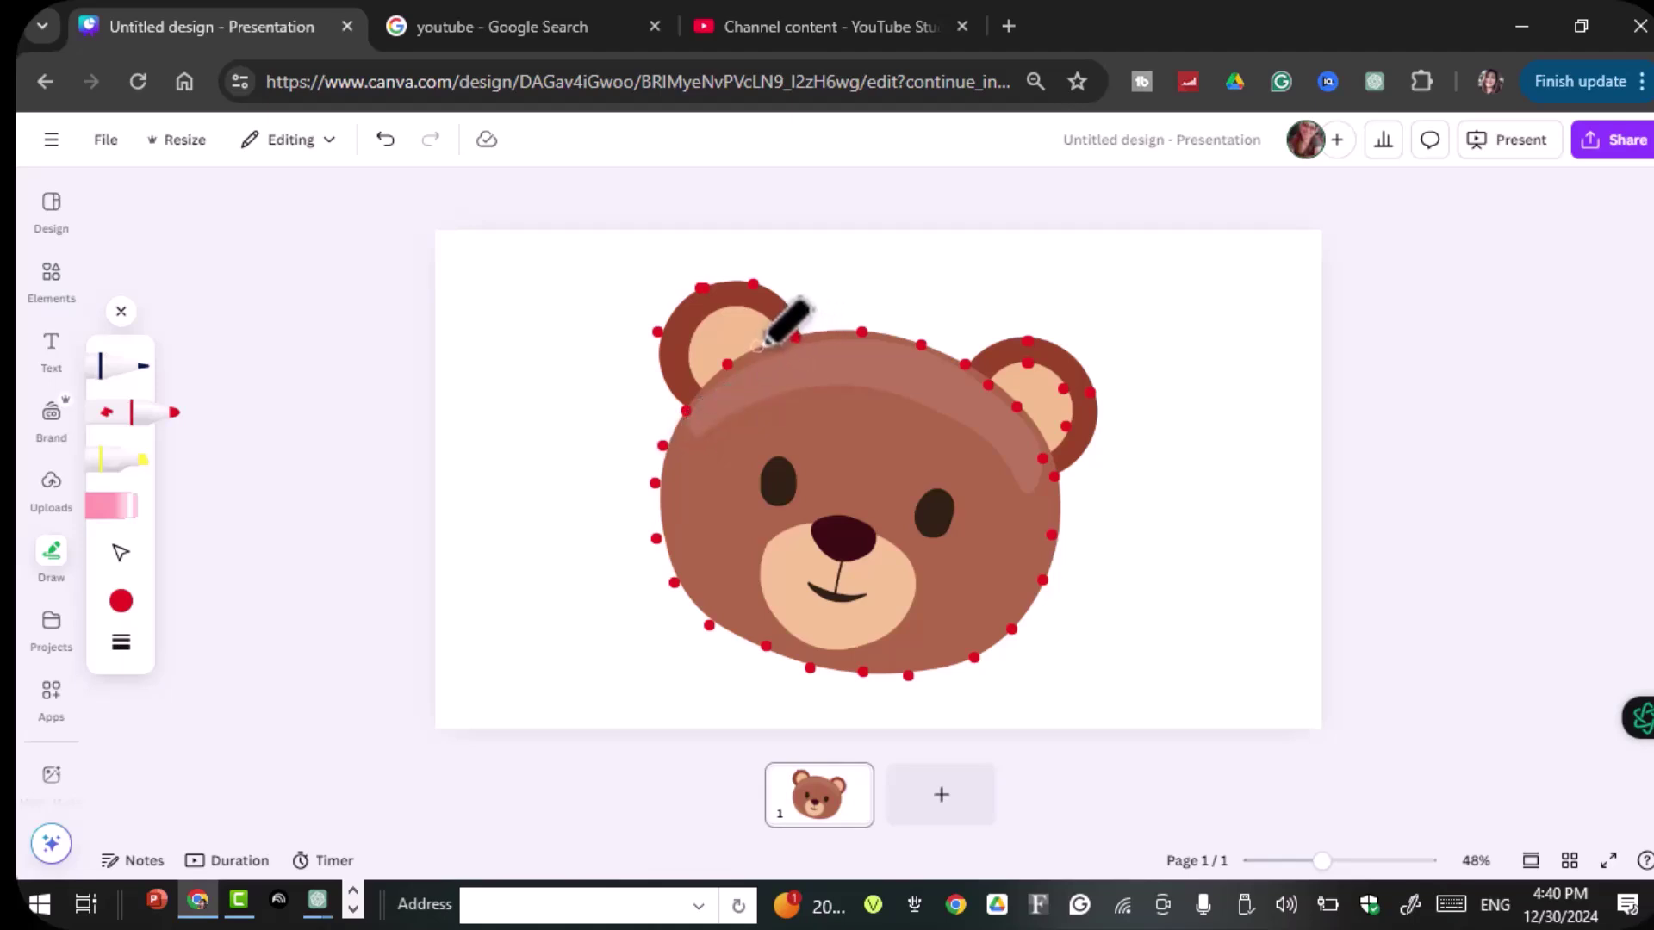
pyautogui.click(755, 350)
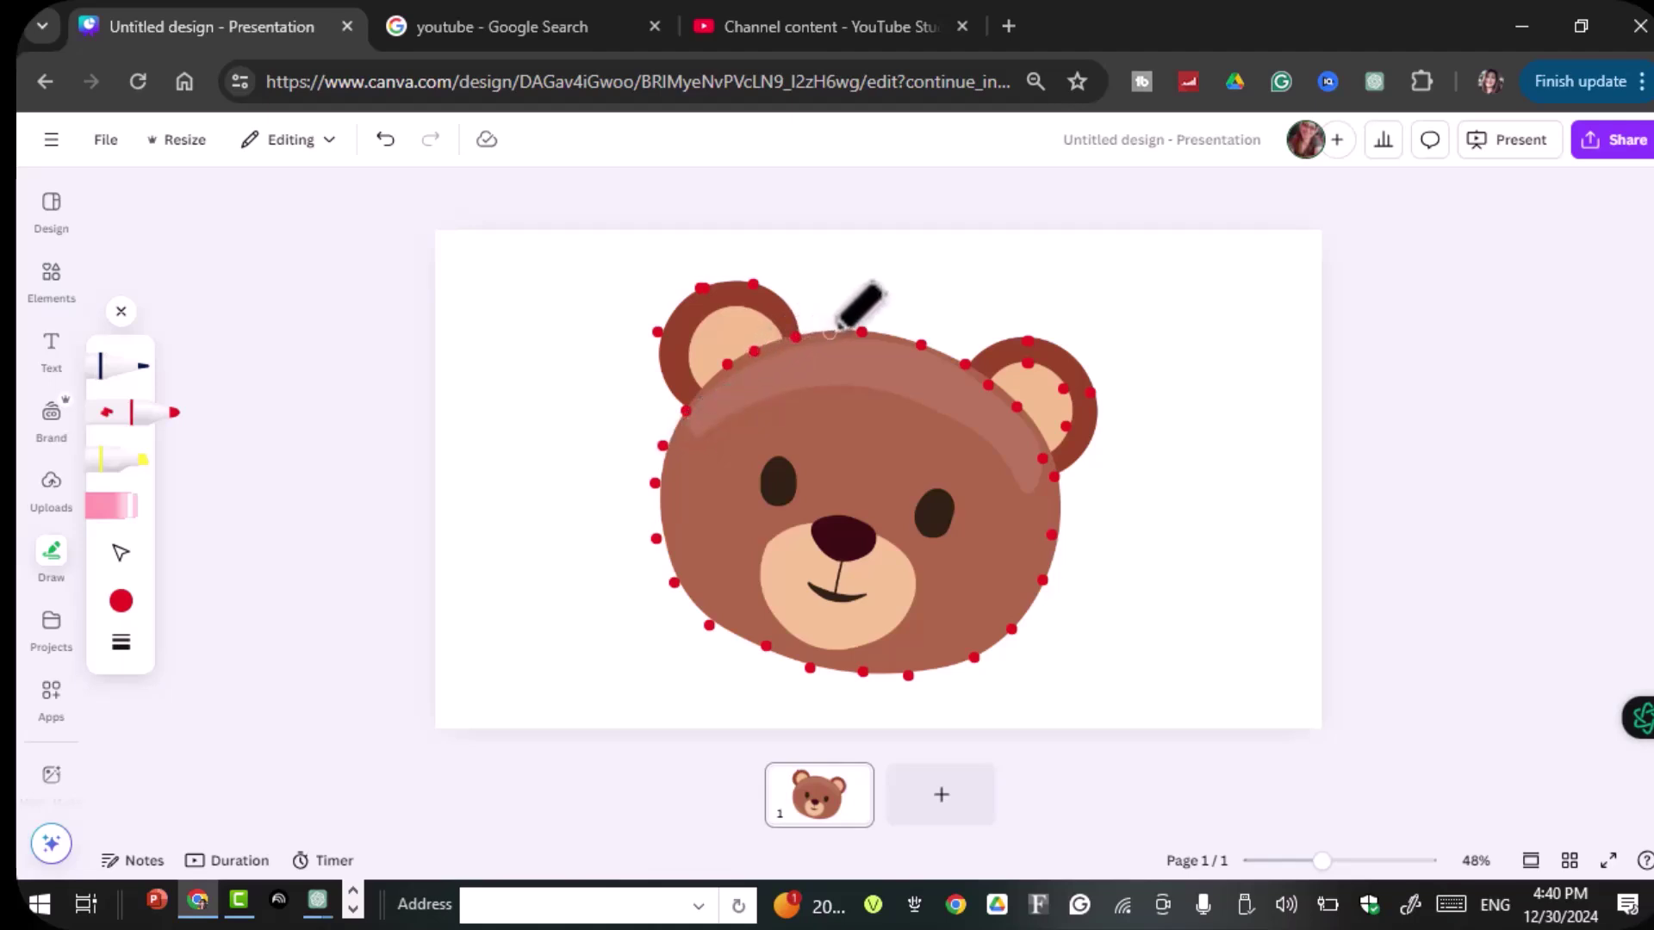
pyautogui.click(758, 316)
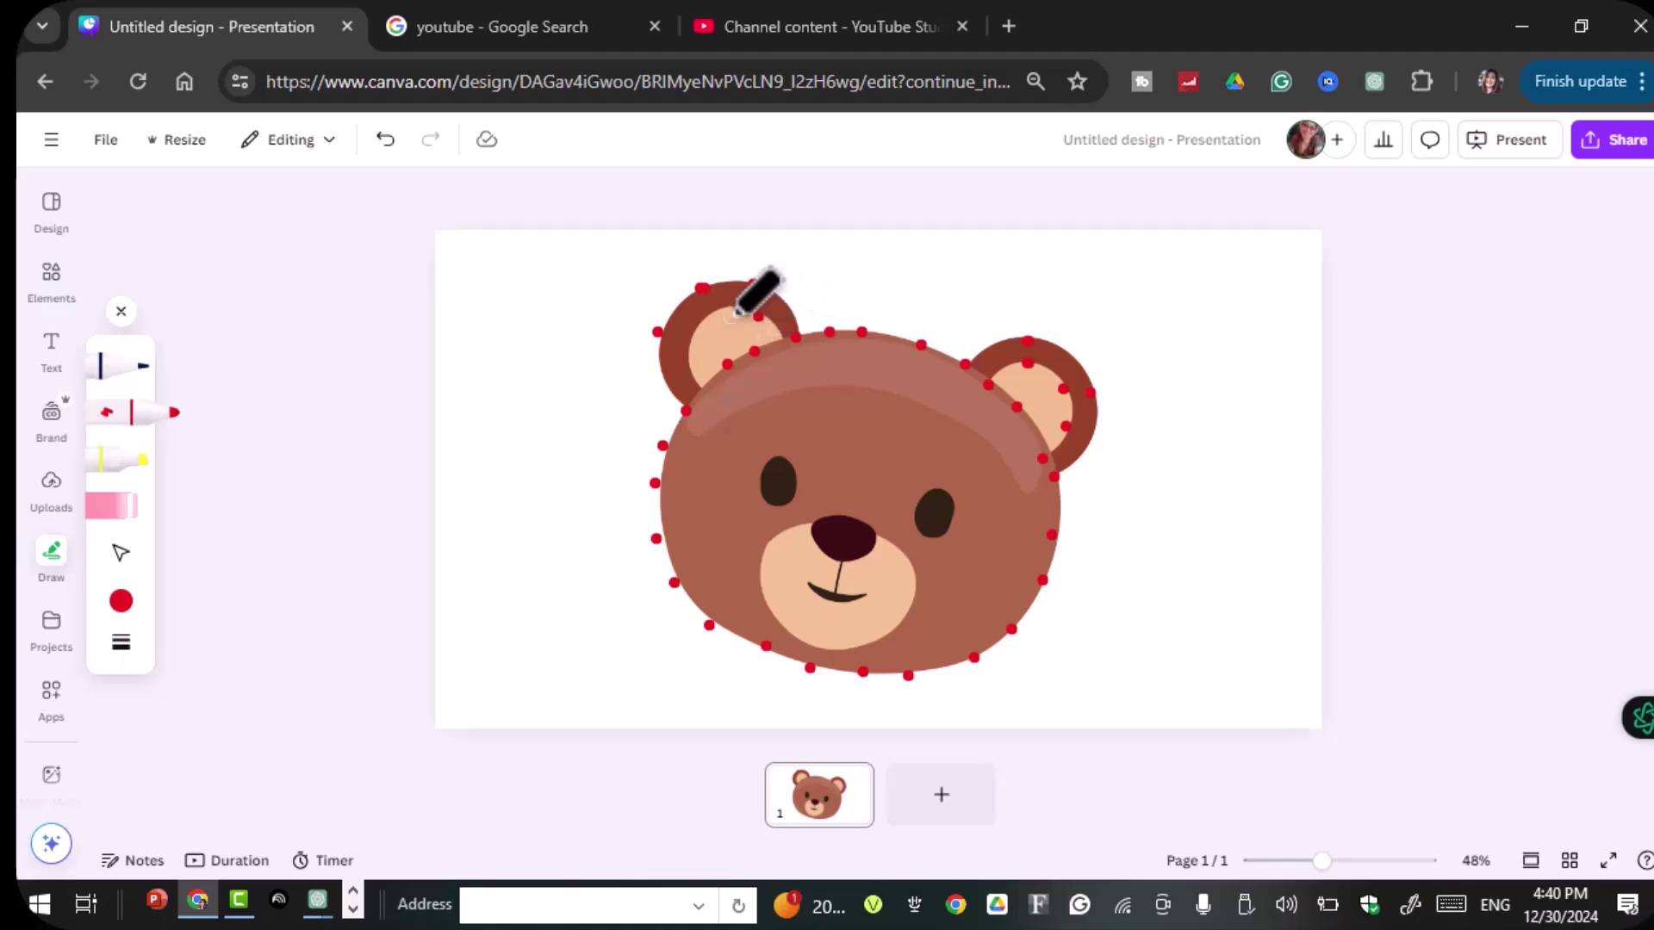
pyautogui.click(684, 346)
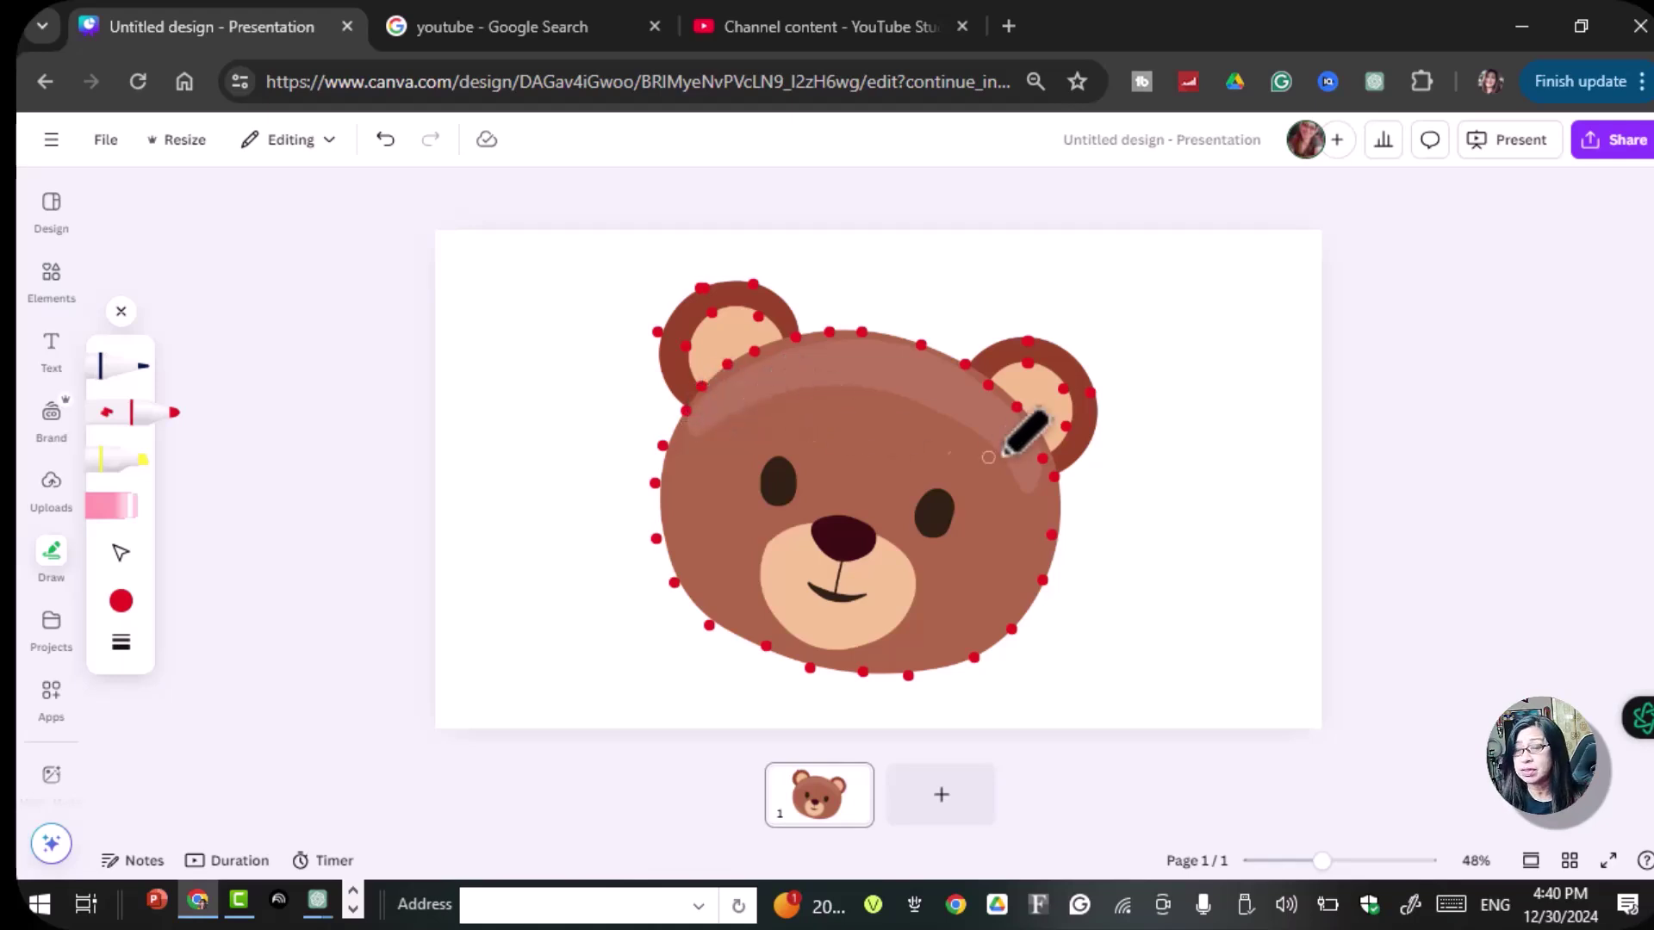
# - Dot the right ear, head top and muzzle's left edge, then return to the Select tool
pyautogui.click(991, 349)
pyautogui.click(1027, 342)
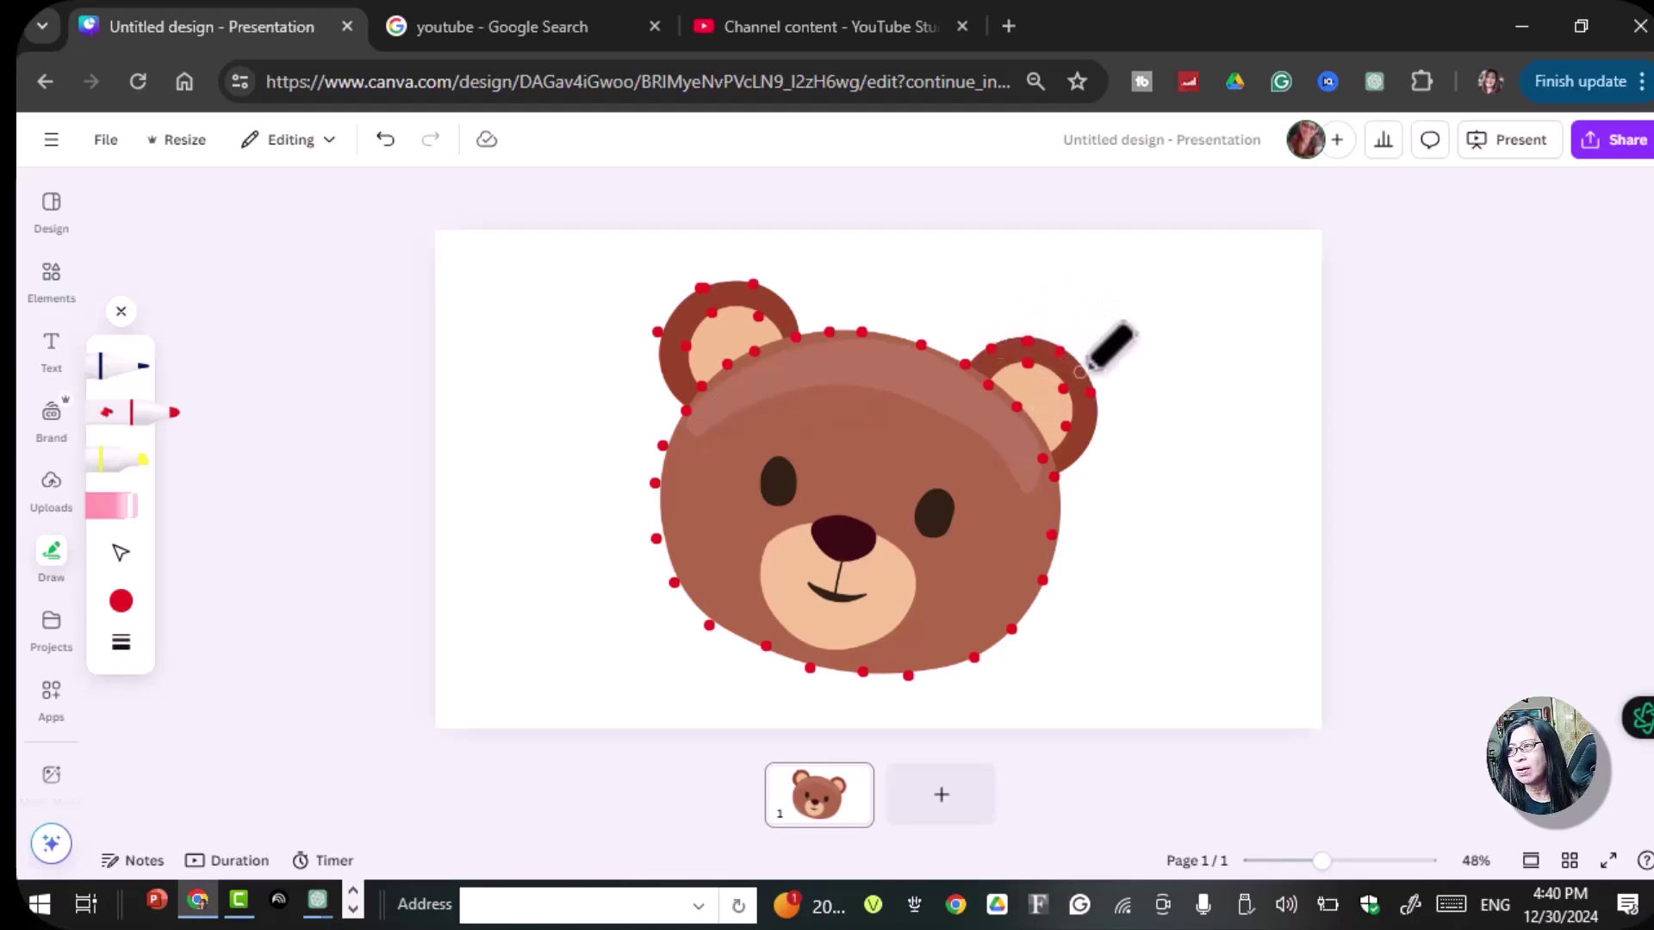
pyautogui.click(1076, 366)
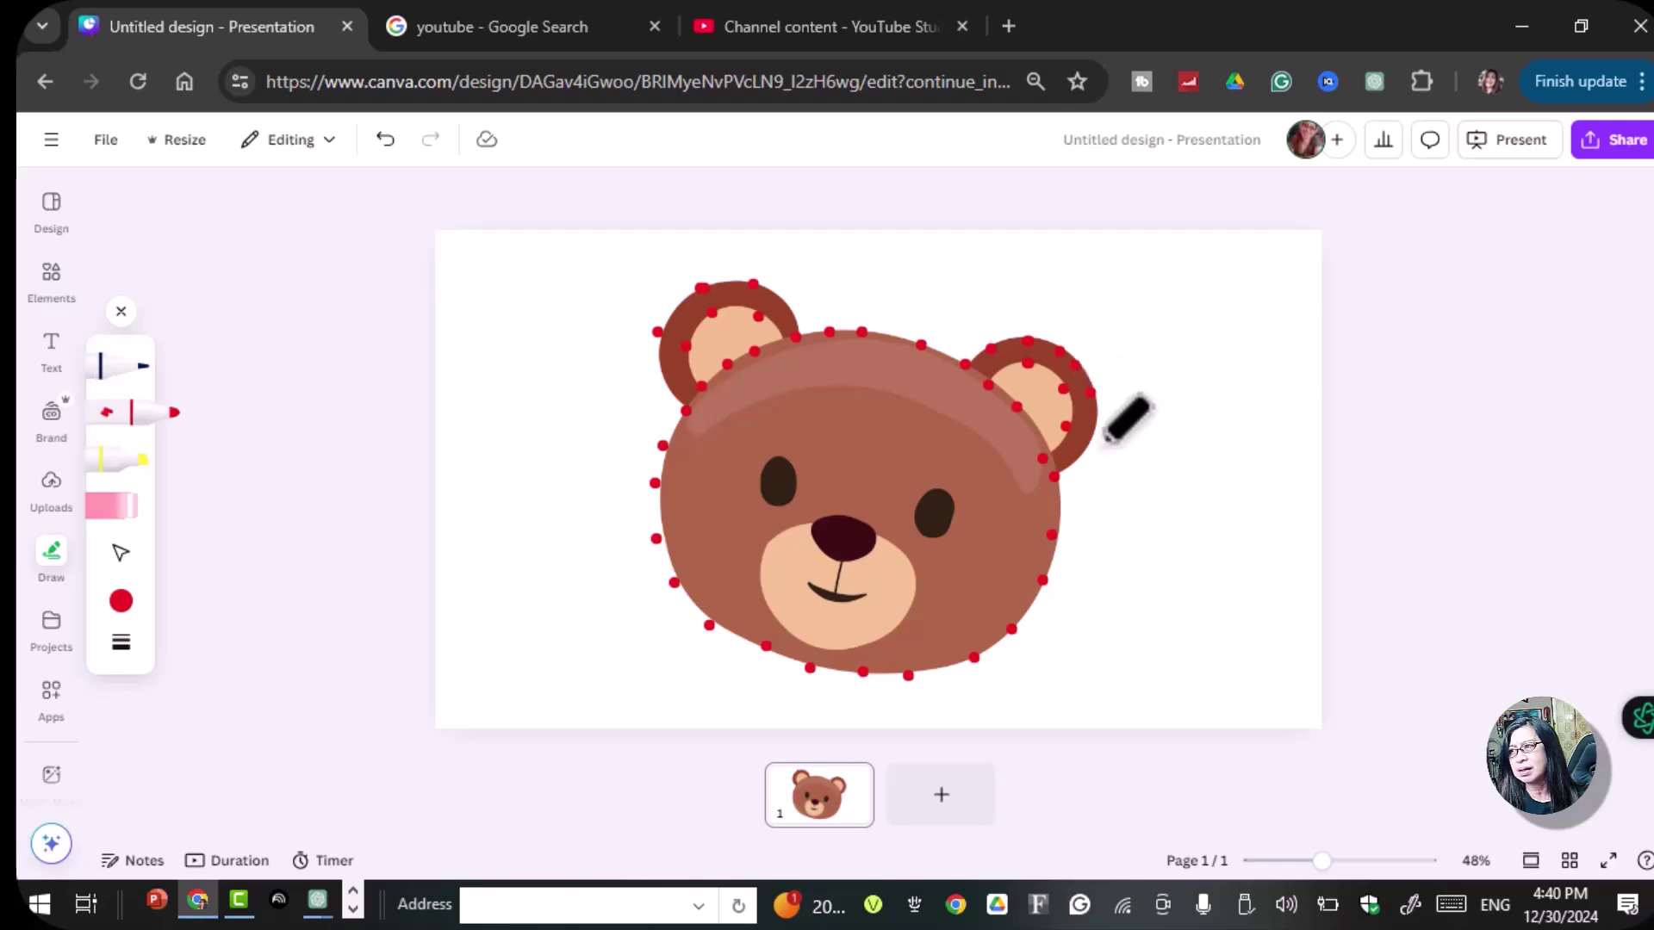
pyautogui.click(1068, 466)
pyautogui.click(886, 336)
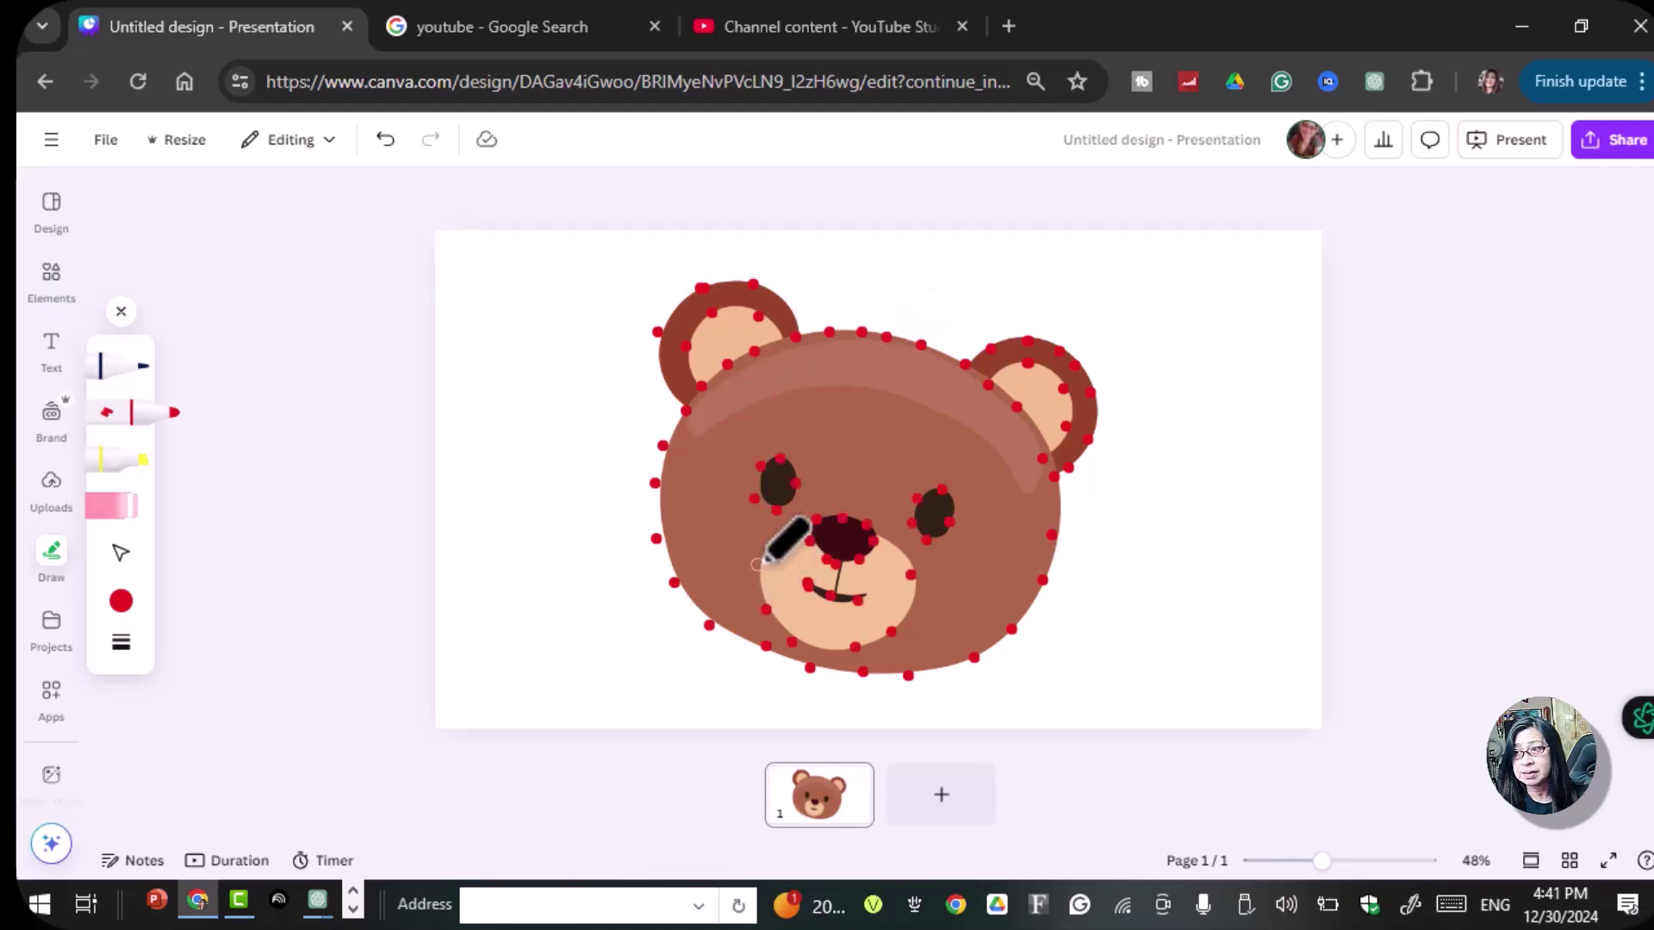
pyautogui.click(756, 564)
pyautogui.click(781, 533)
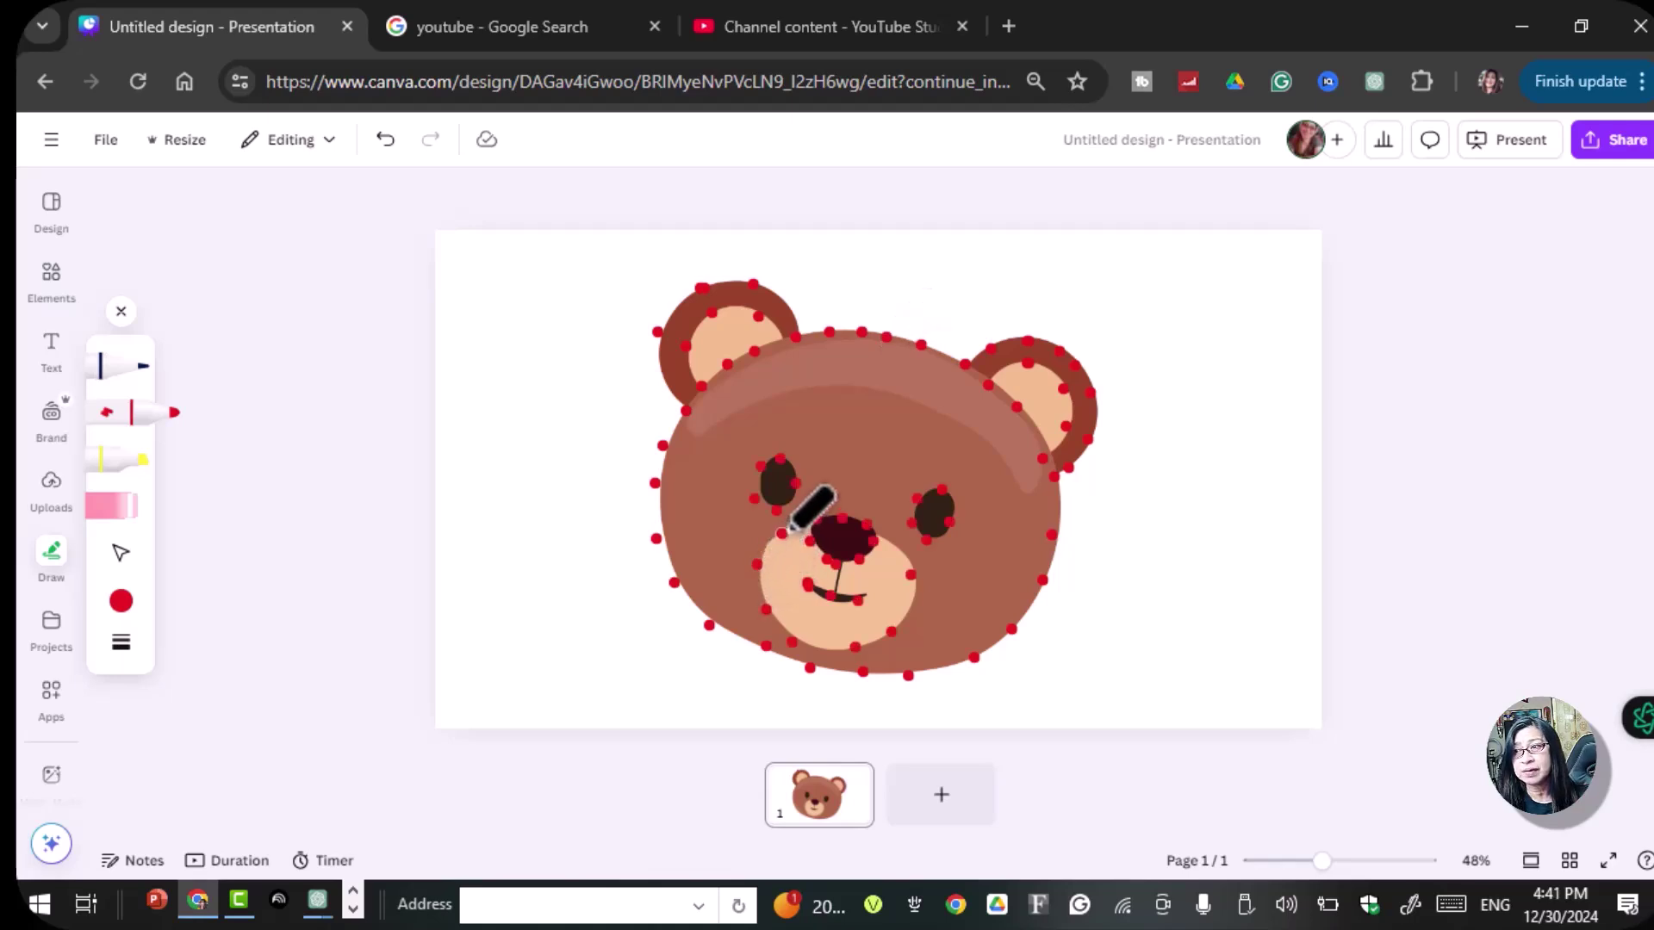
pyautogui.click(120, 552)
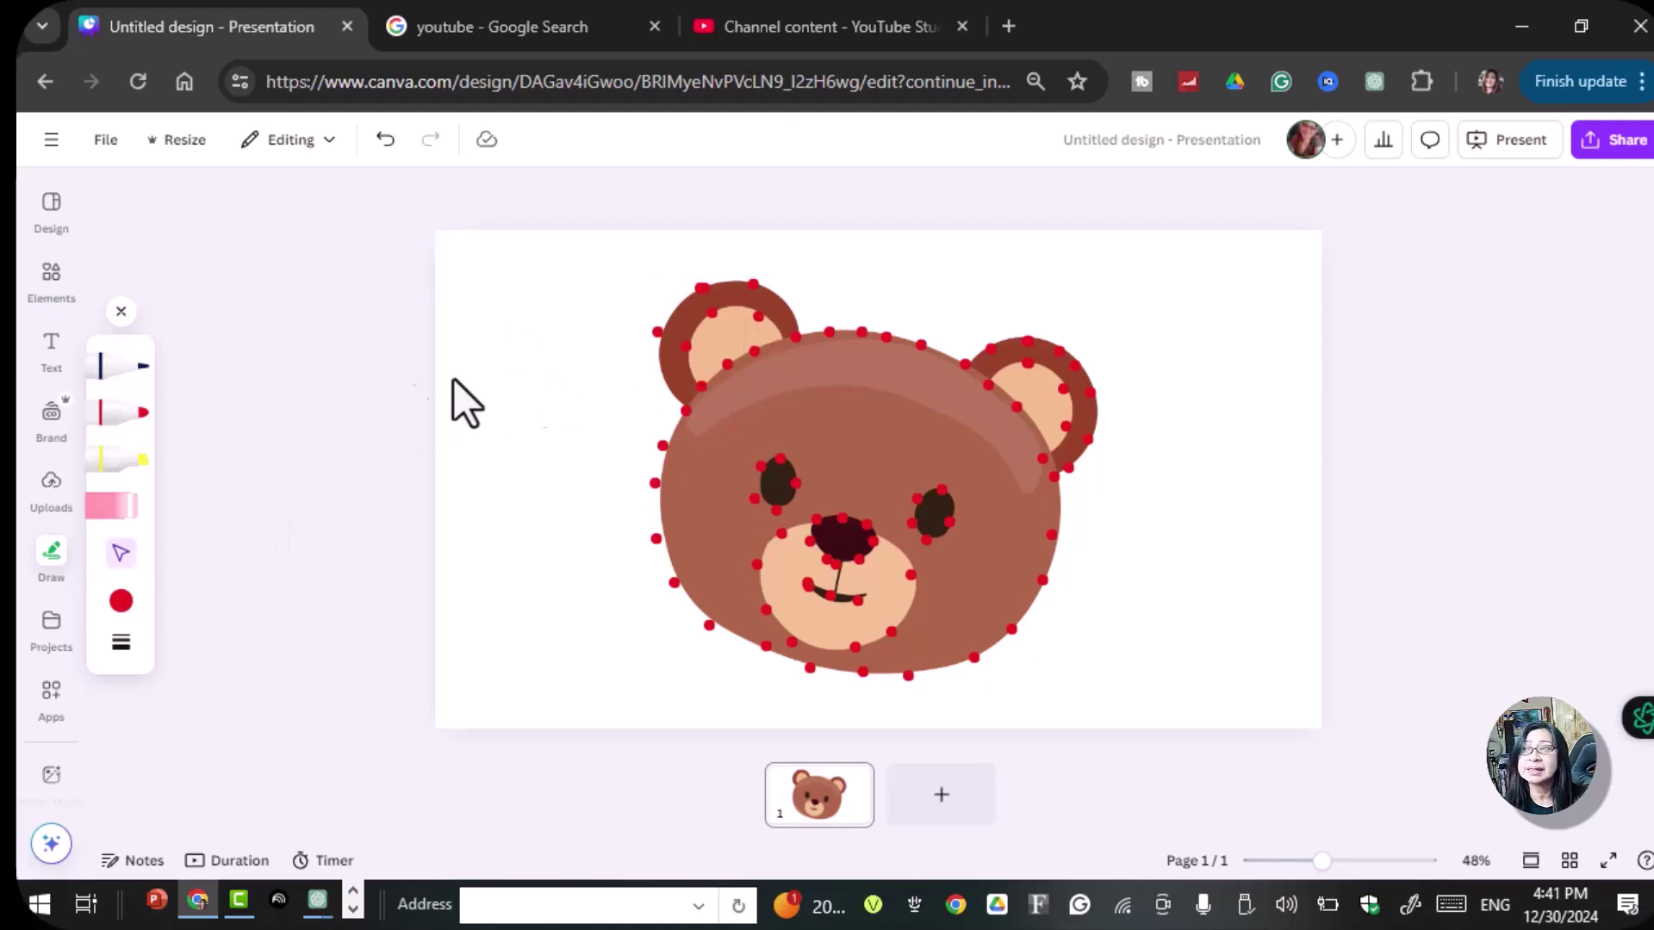
# - Select the bear together with all its red dots and group them
pyautogui.click(832, 380)
pyautogui.moveTo(612, 236)
pyautogui.mouseDown()
pyautogui.moveTo(811, 257)
pyautogui.moveTo(1123, 624)
pyautogui.moveTo(1156, 696)
pyautogui.mouseUp()
pyautogui.click(828, 320)
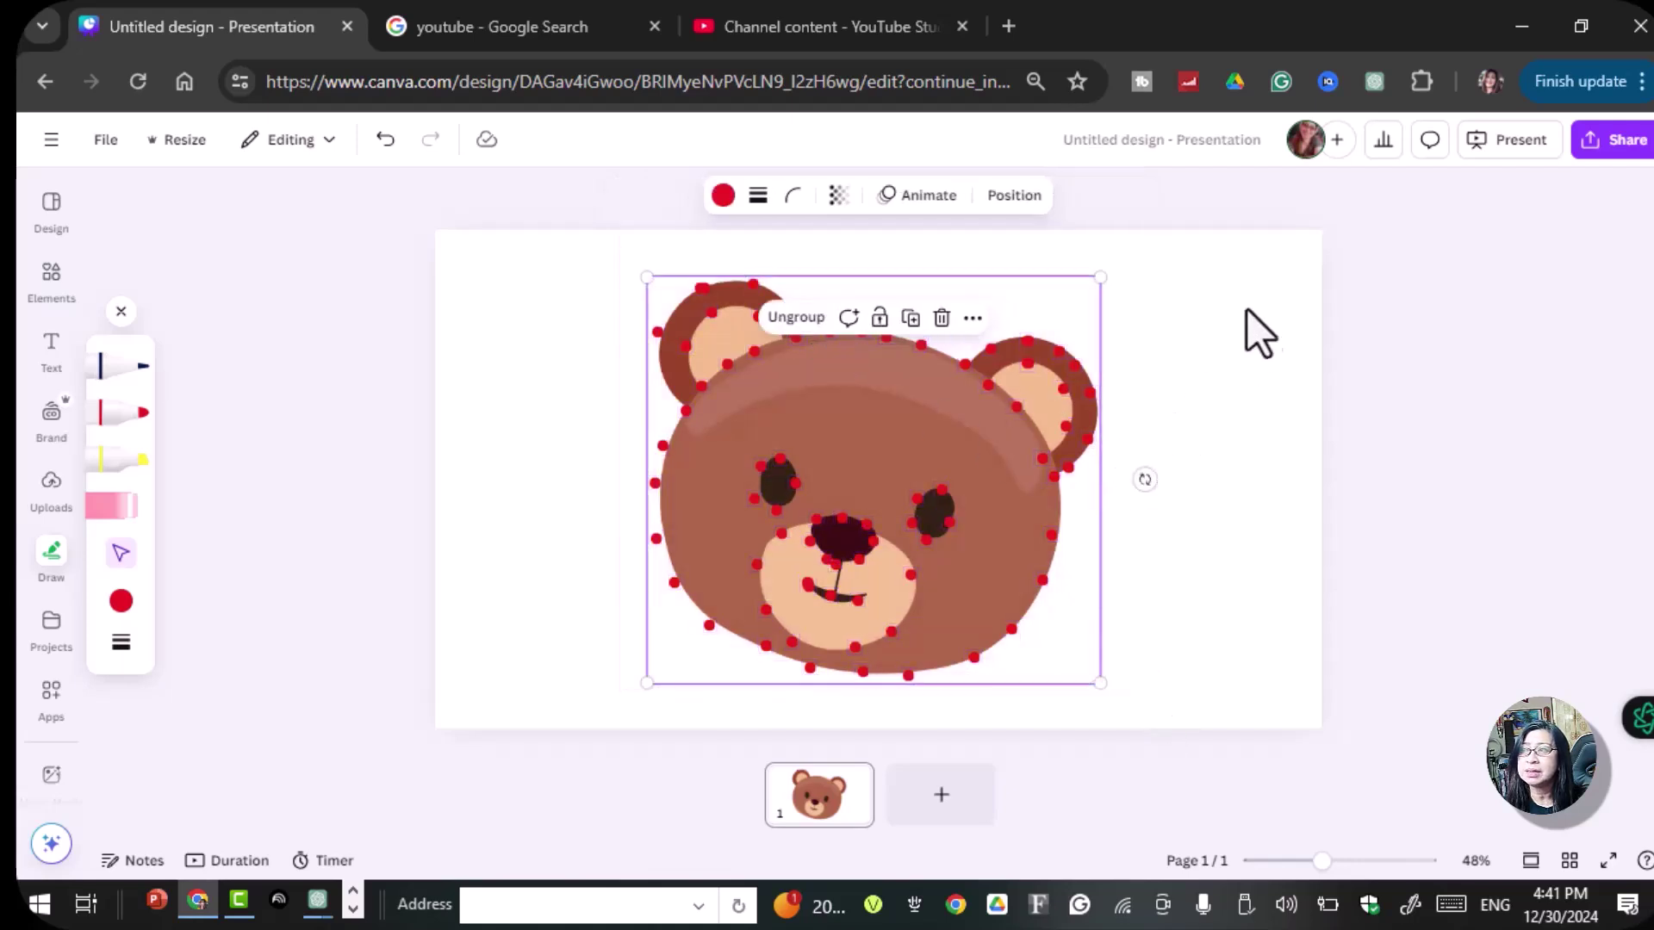
# - Fade the bear-and-dots group to transparency 2 so it is barely visible
pyautogui.click(838, 198)
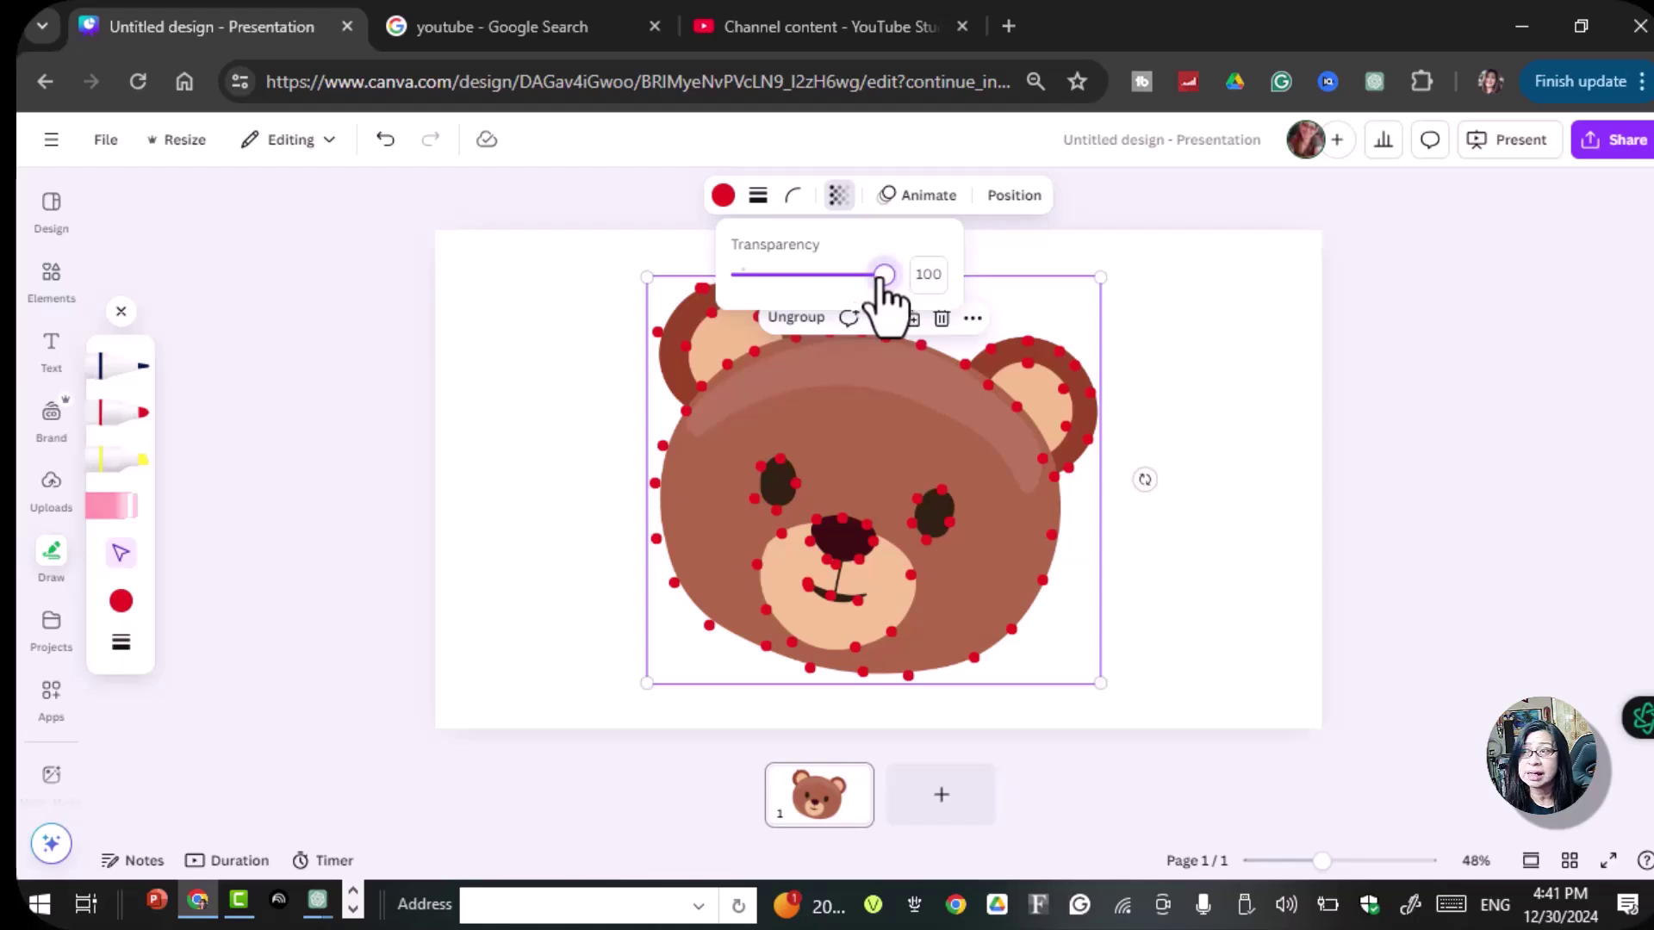
pyautogui.moveTo(883, 276); pyautogui.dragTo(770, 362)
pyautogui.click(1157, 452)
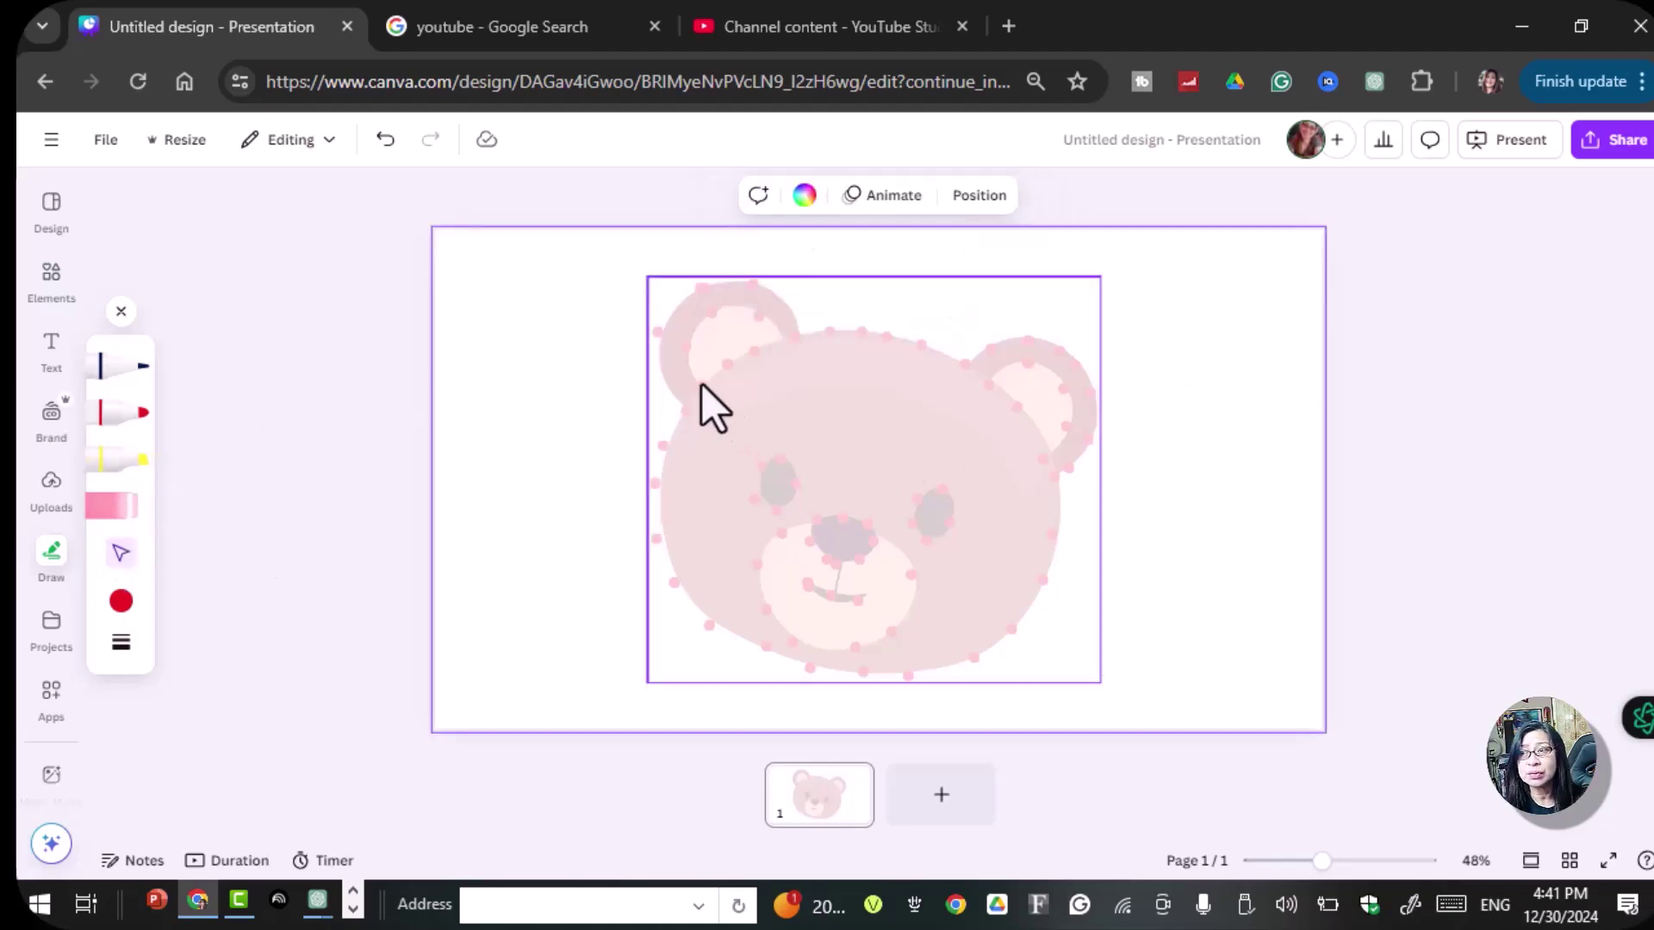
# - Switch to the navy pen and set its weight to 19
pyautogui.click(126, 379)
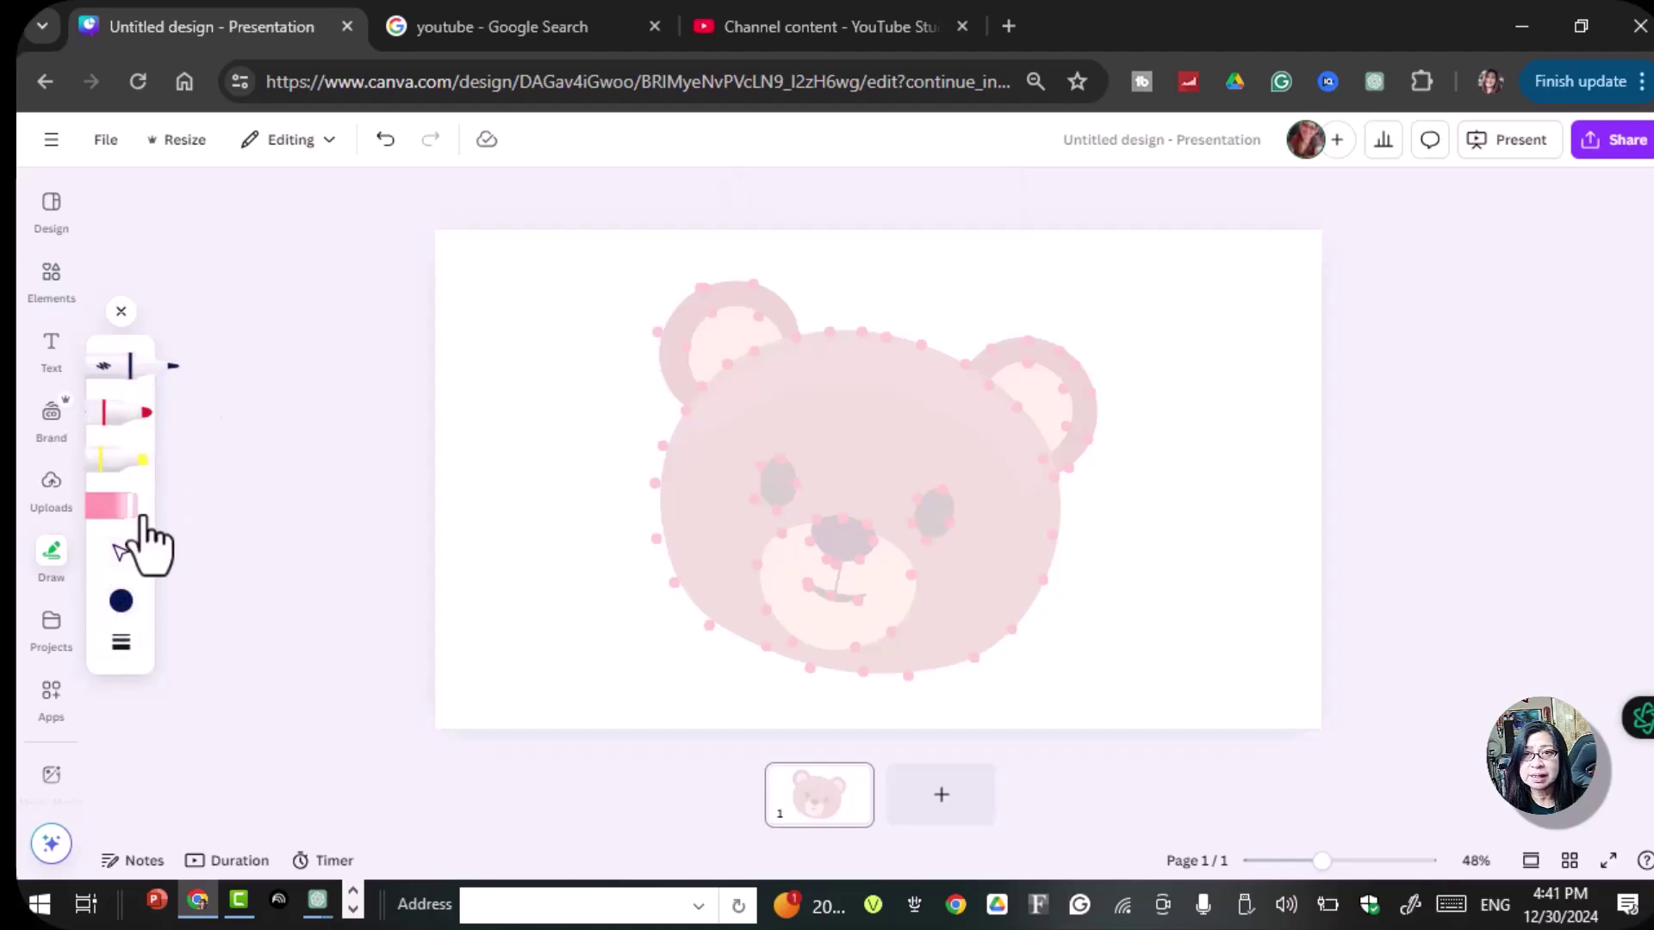
pyautogui.click(121, 644)
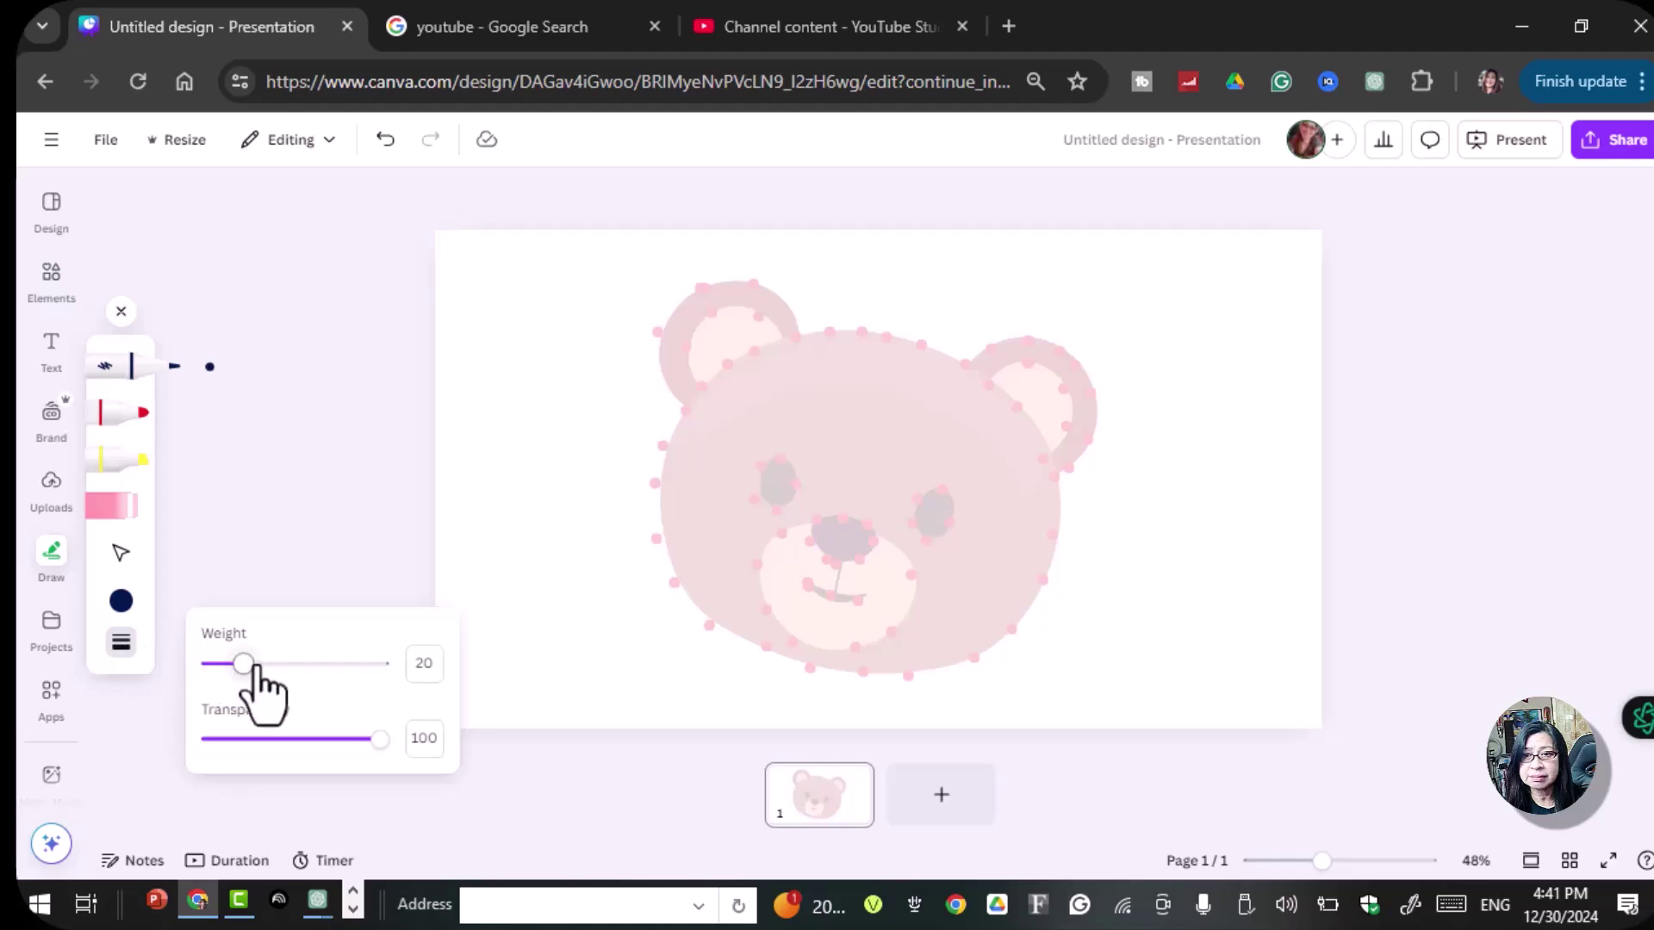
pyautogui.moveTo(256, 663); pyautogui.dragTo(241, 663)
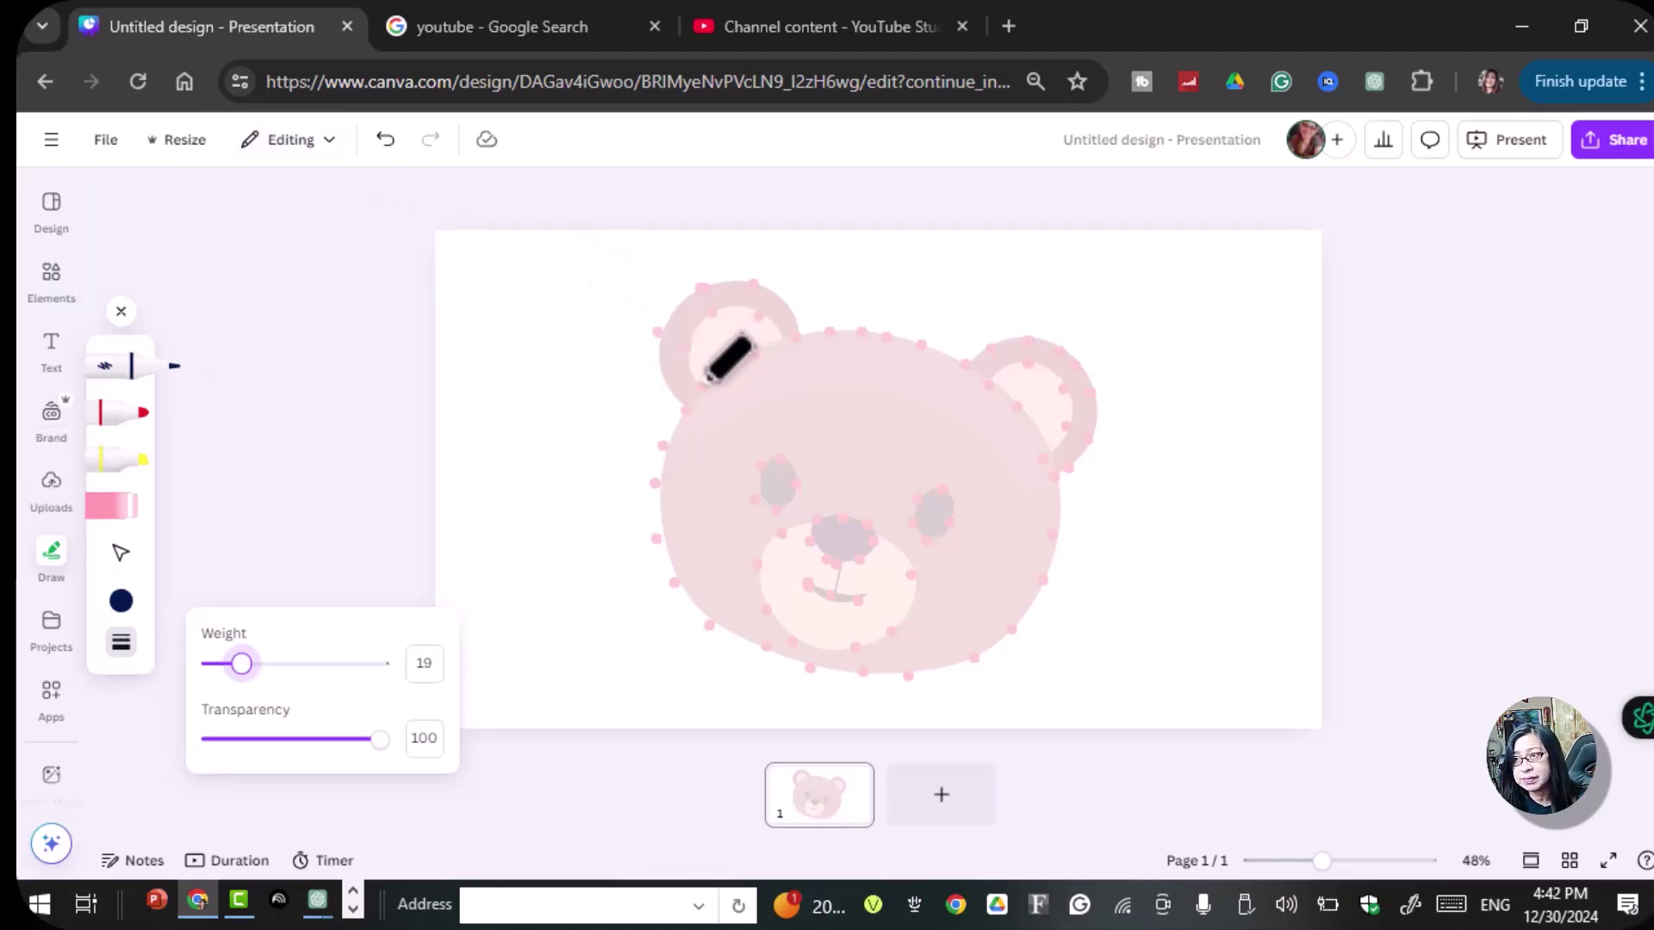
# - Trace the bear's ear, outline, muzzle and smiling mouth in navy over the faded dots
pyautogui.moveTo(699, 384)
pyautogui.mouseDown()
pyautogui.moveTo(777, 337)
pyautogui.moveTo(855, 326)
pyautogui.mouseUp()
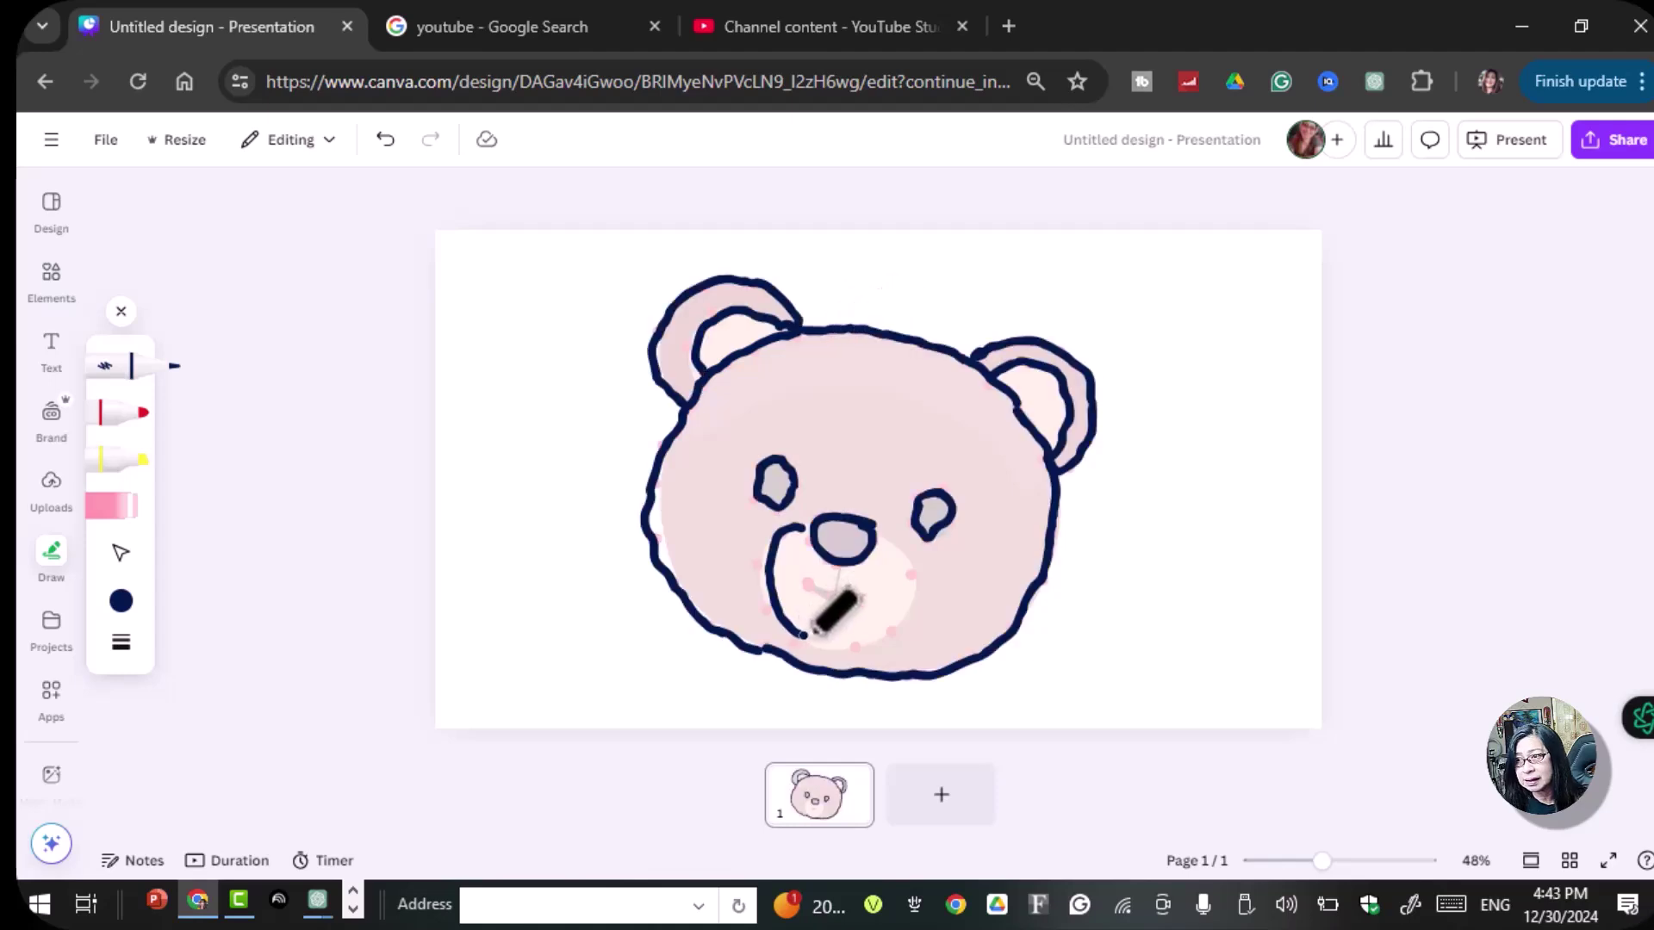
pyautogui.moveTo(809, 617)
pyautogui.mouseDown()
pyautogui.moveTo(853, 639)
pyautogui.moveTo(887, 625)
pyautogui.moveTo(914, 582)
pyautogui.moveTo(895, 551)
pyautogui.mouseUp()
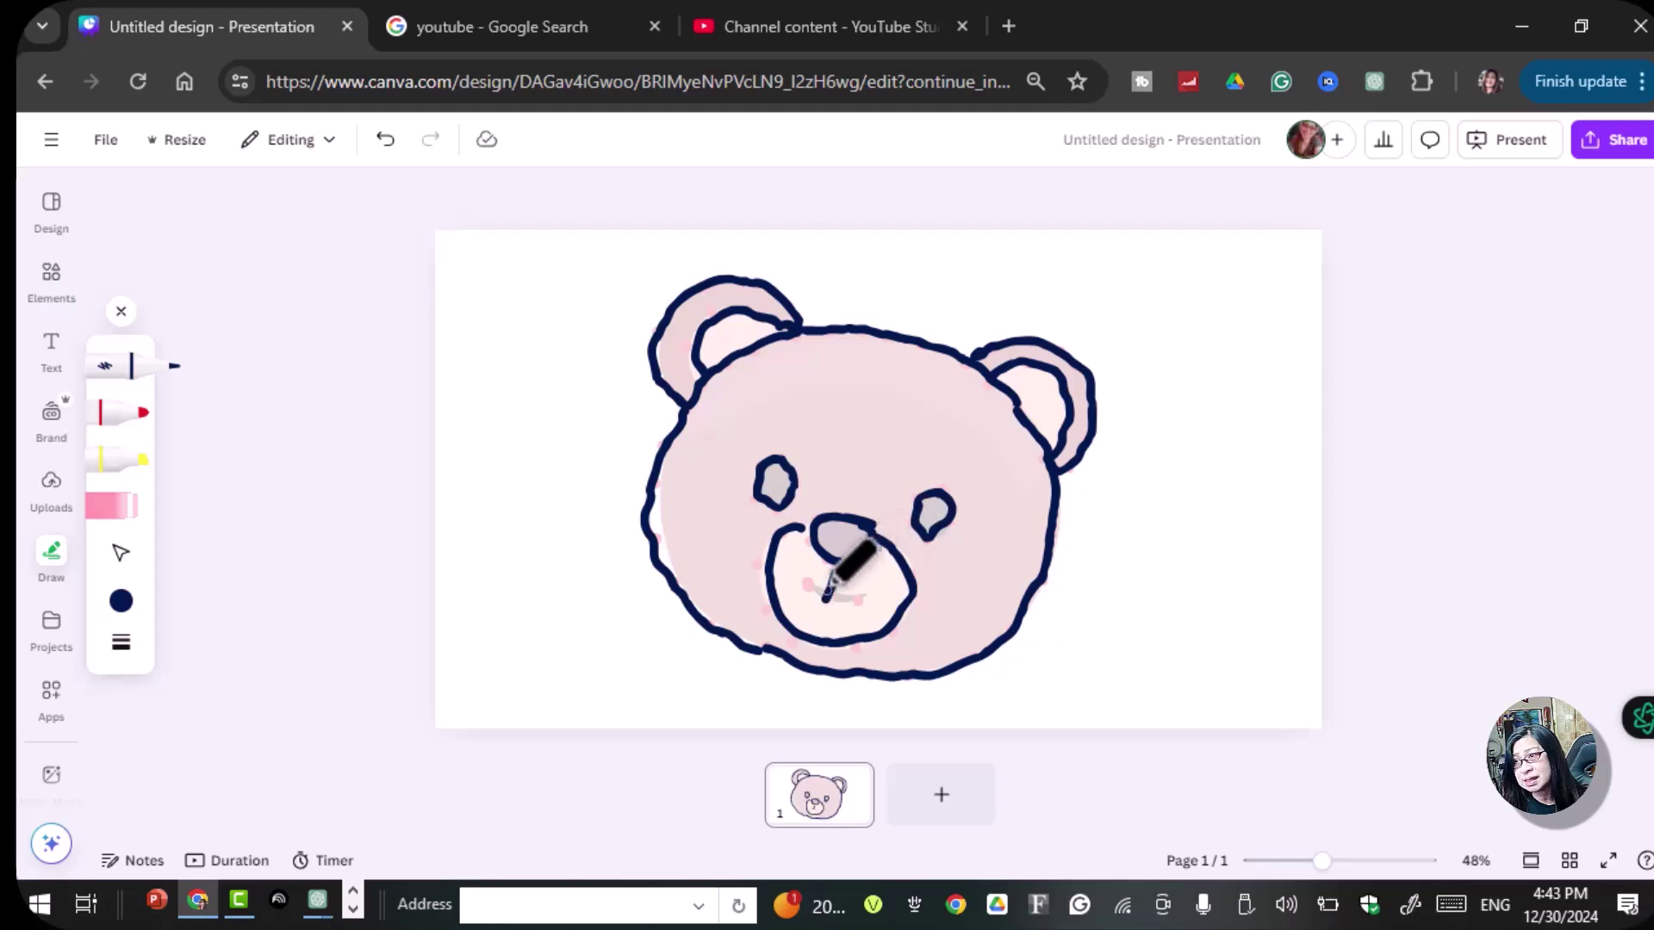
pyautogui.moveTo(807, 586); pyautogui.dragTo(866, 596)
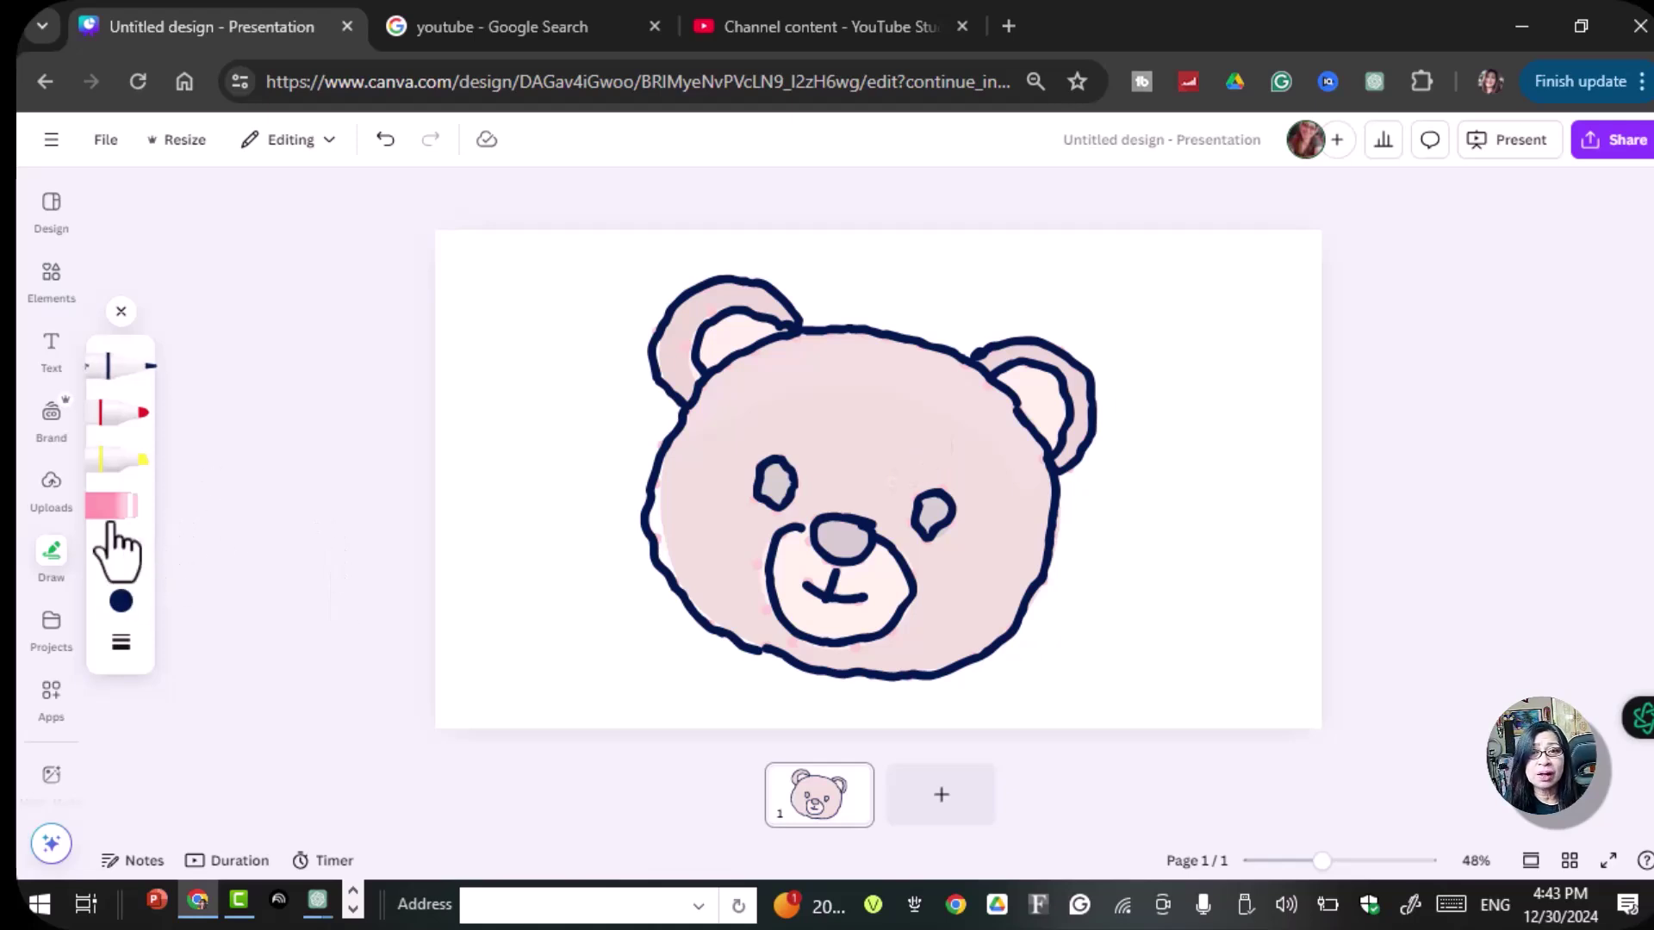
# - Switch to the highlighter and set its colour to brown
pyautogui.click(128, 464)
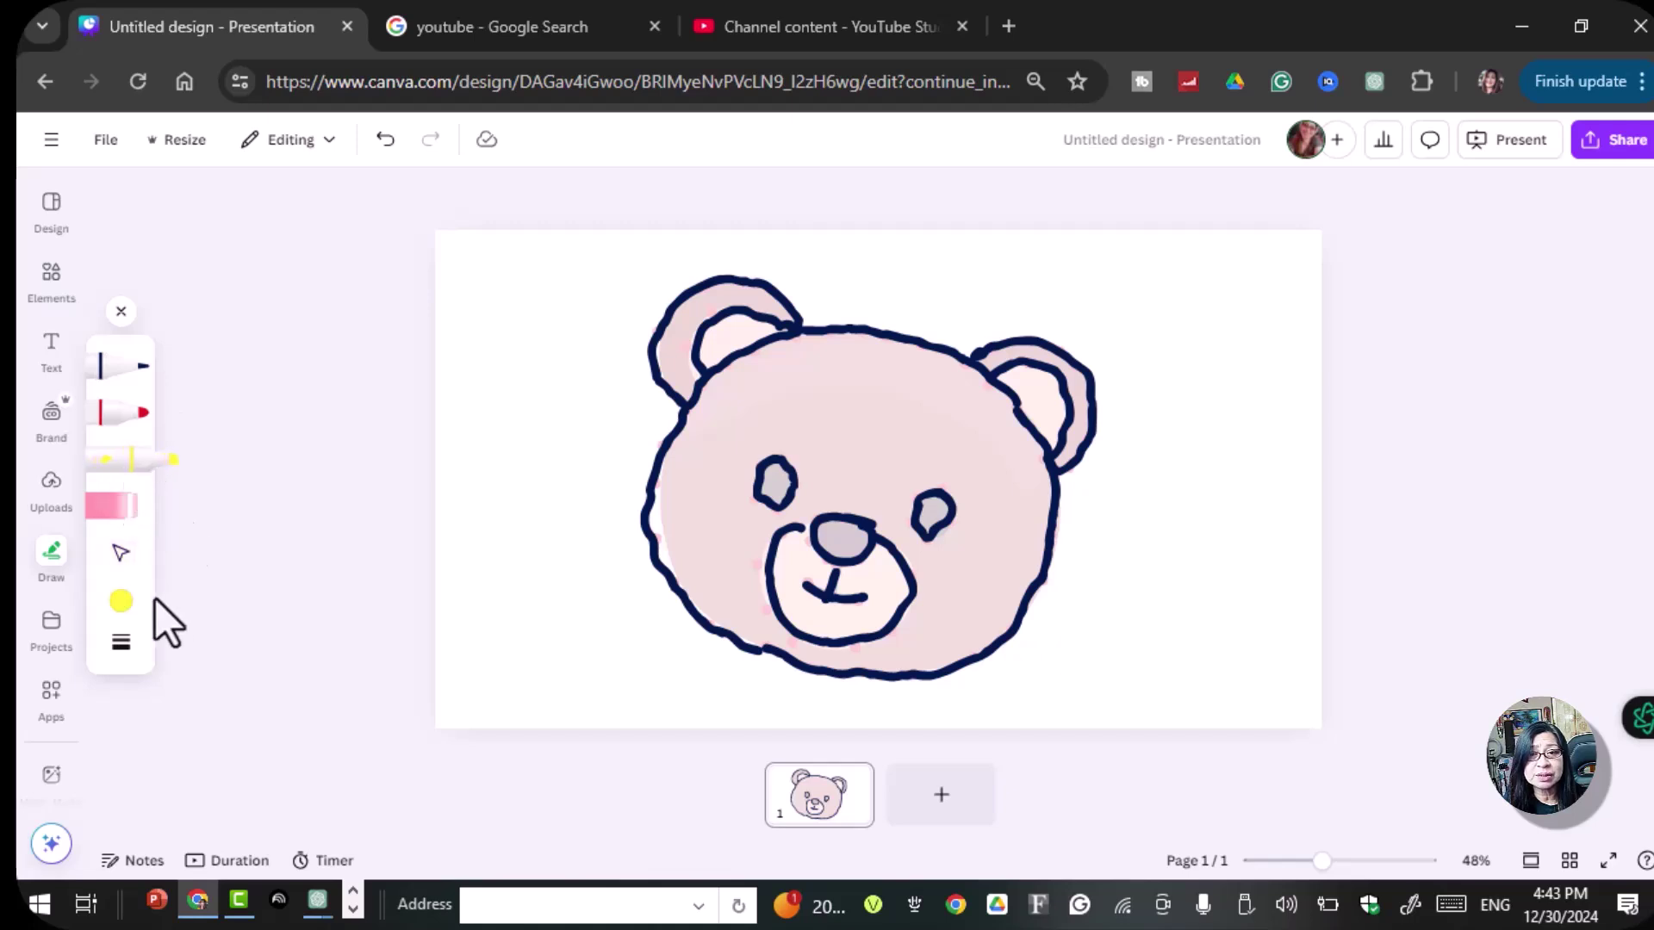
pyautogui.click(121, 601)
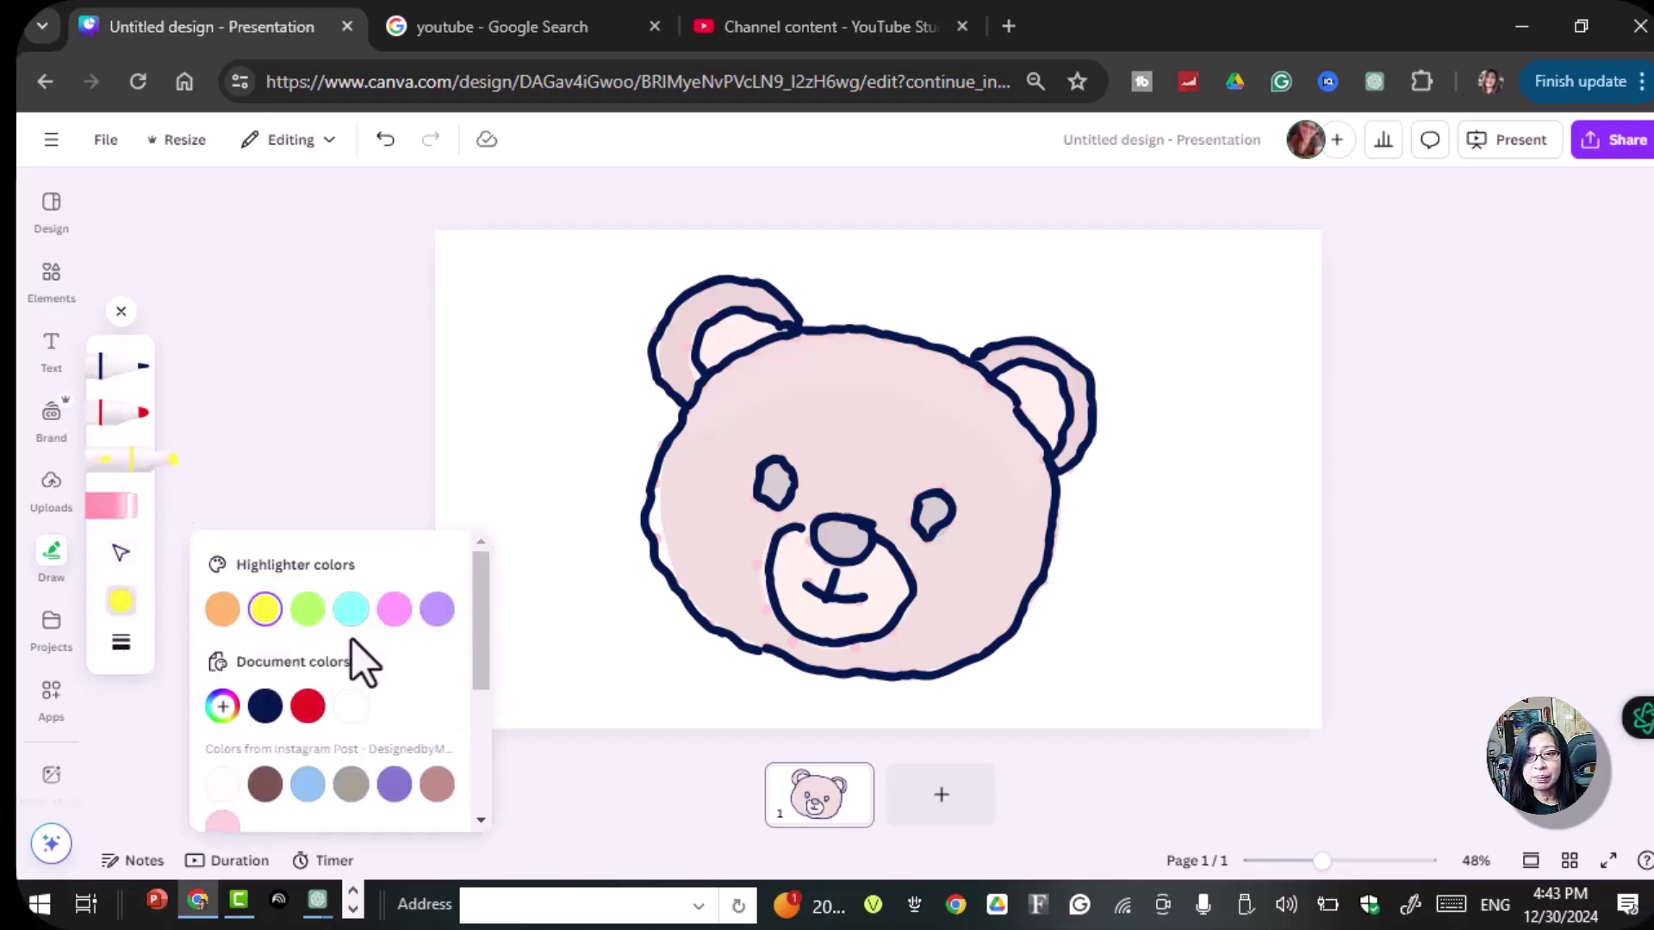
pyautogui.click(264, 784)
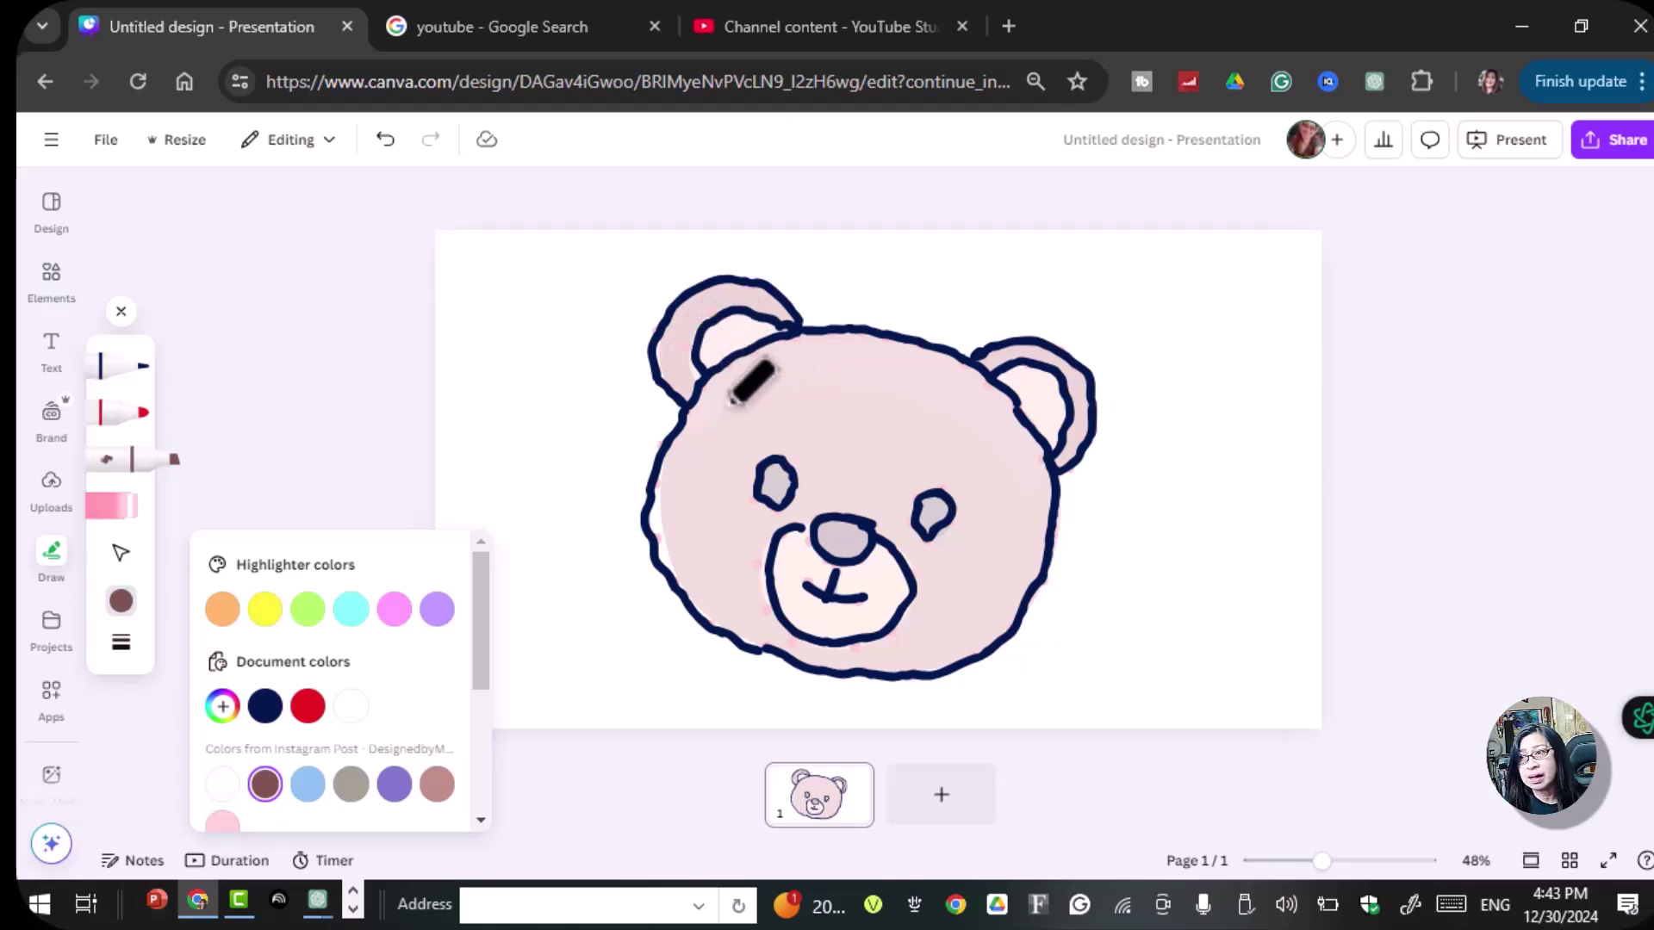
# - Shade the bear's forehead and upper-left cheek with brown highlighter strokes
pyautogui.click(749, 379)
pyautogui.moveTo(739, 386); pyautogui.dragTo(650, 527)
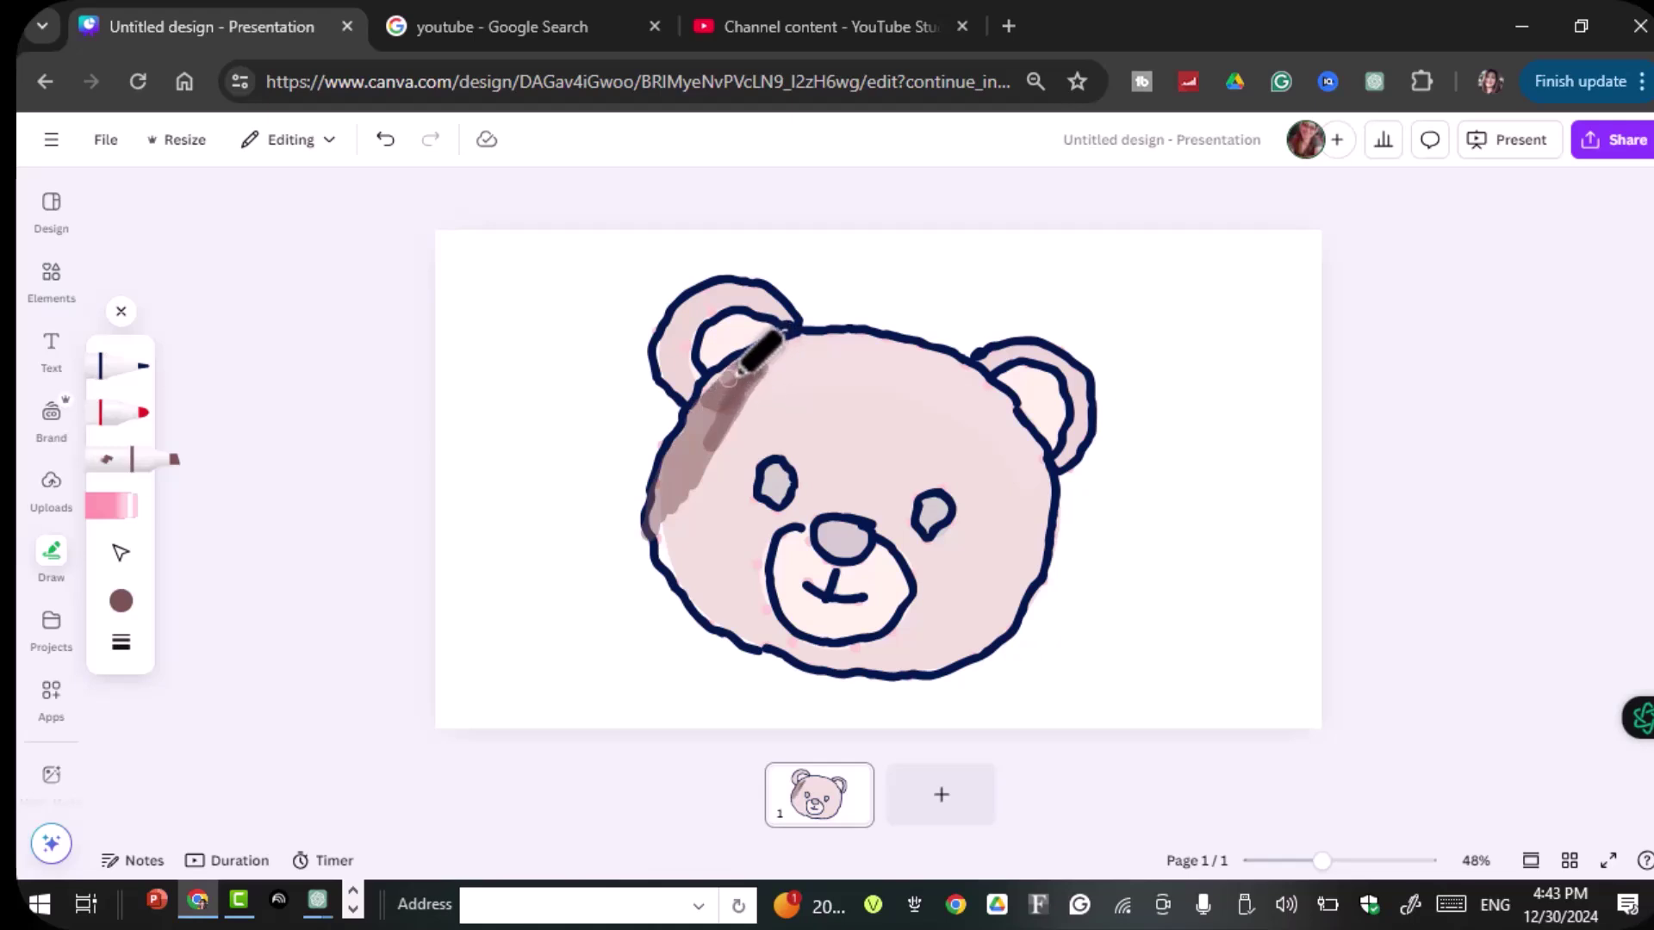
pyautogui.moveTo(731, 374)
pyautogui.mouseDown()
pyautogui.moveTo(682, 452)
pyautogui.moveTo(711, 409)
pyautogui.moveTo(706, 446)
pyautogui.moveTo(747, 377)
pyautogui.moveTo(665, 488)
pyautogui.mouseUp()
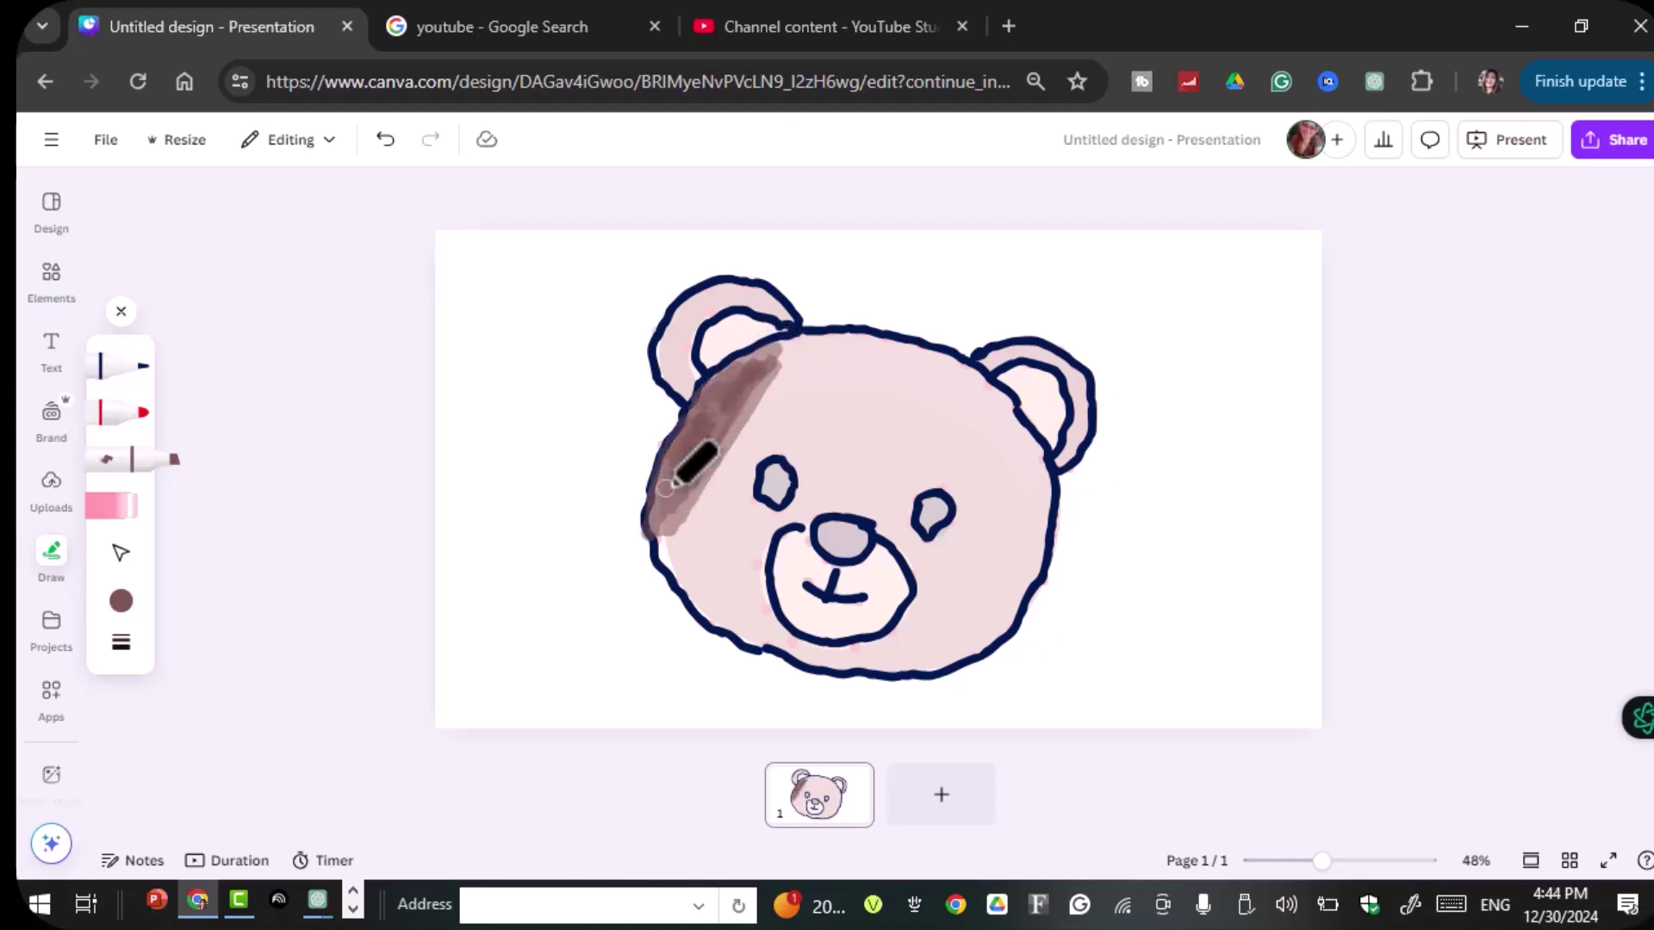